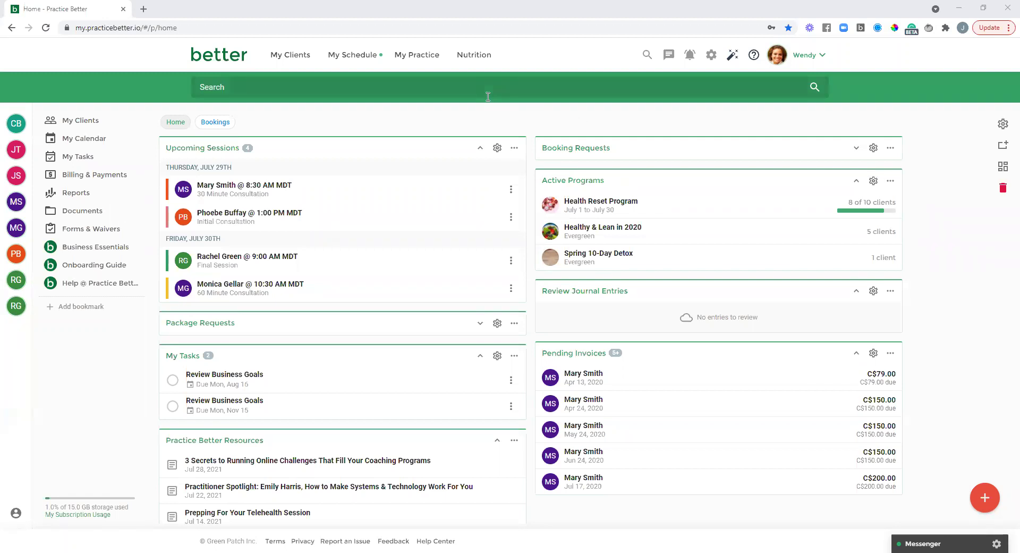
Open the Energy Boost Protocol from the practice's protocol templates for editing
click(418, 59)
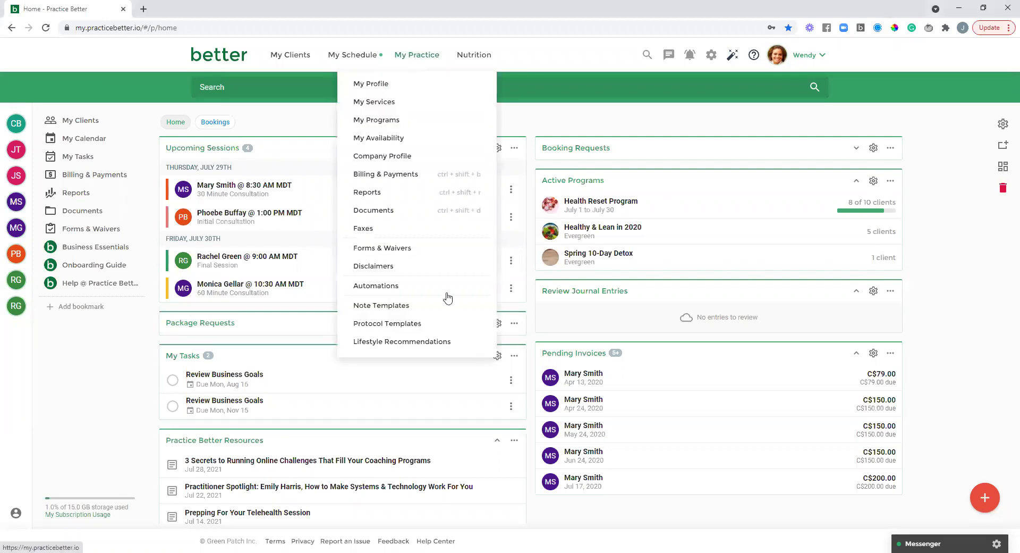
click(423, 325)
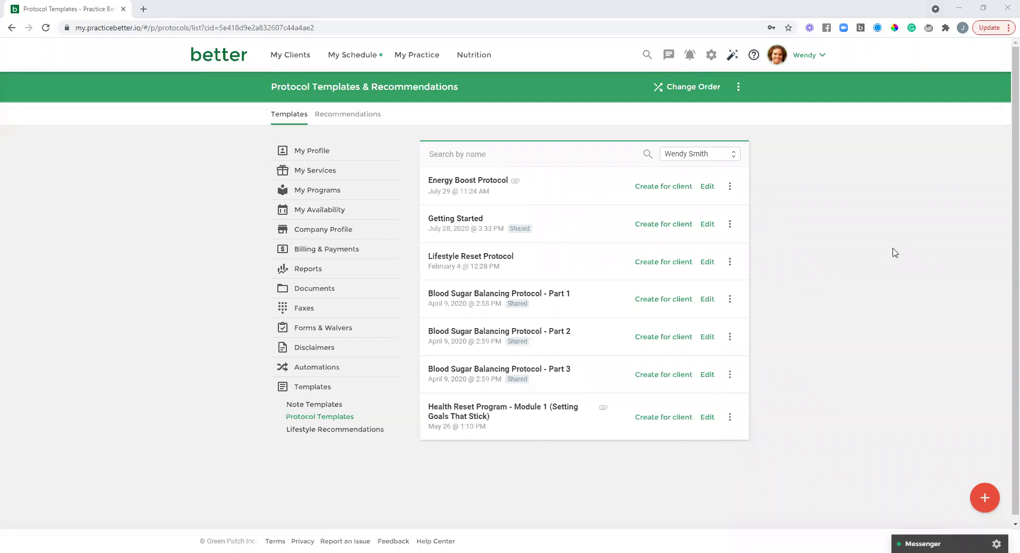
click(985, 503)
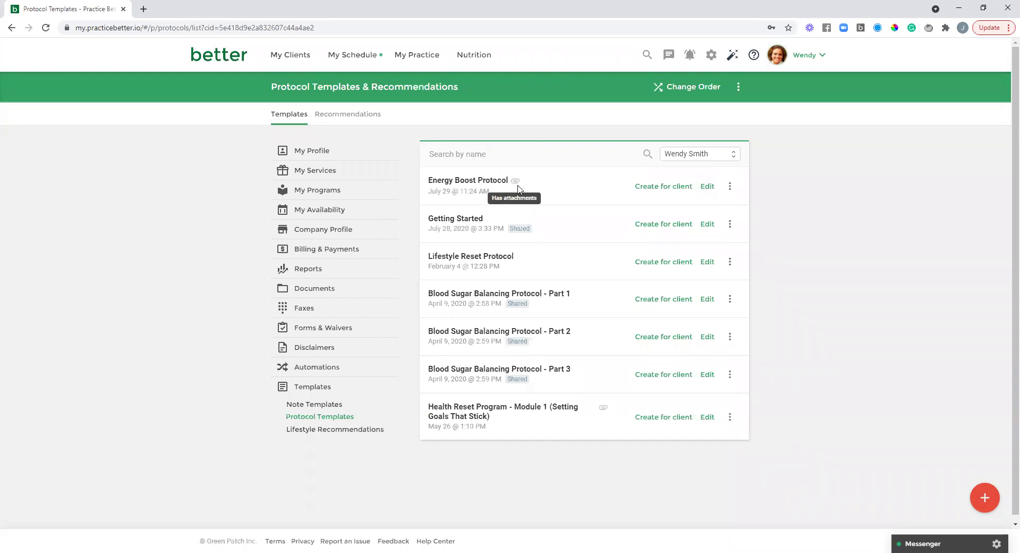
click(704, 189)
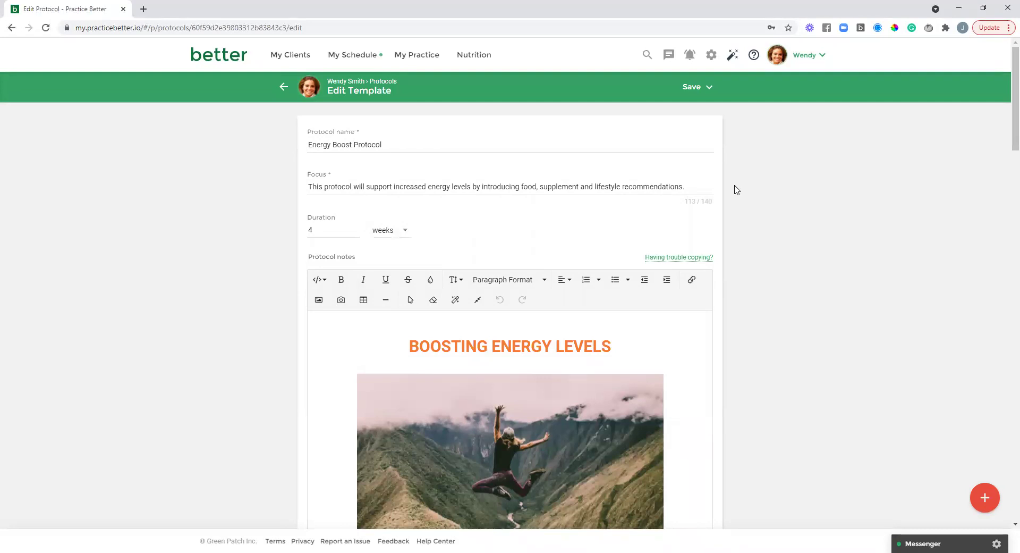
Review the template's protocol name, focus, duration and the notes with their heading, image, text and embedded video
click(429, 146)
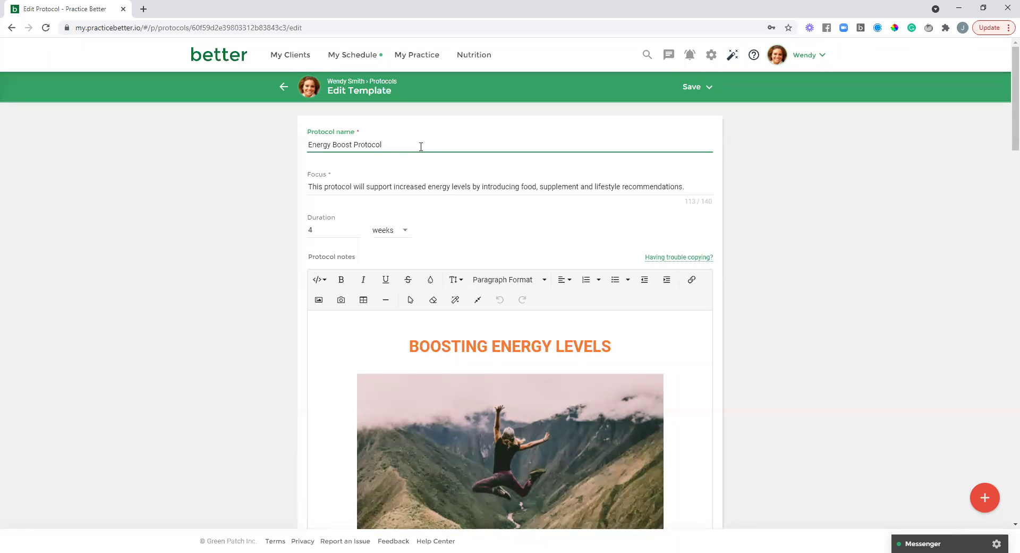
click(692, 190)
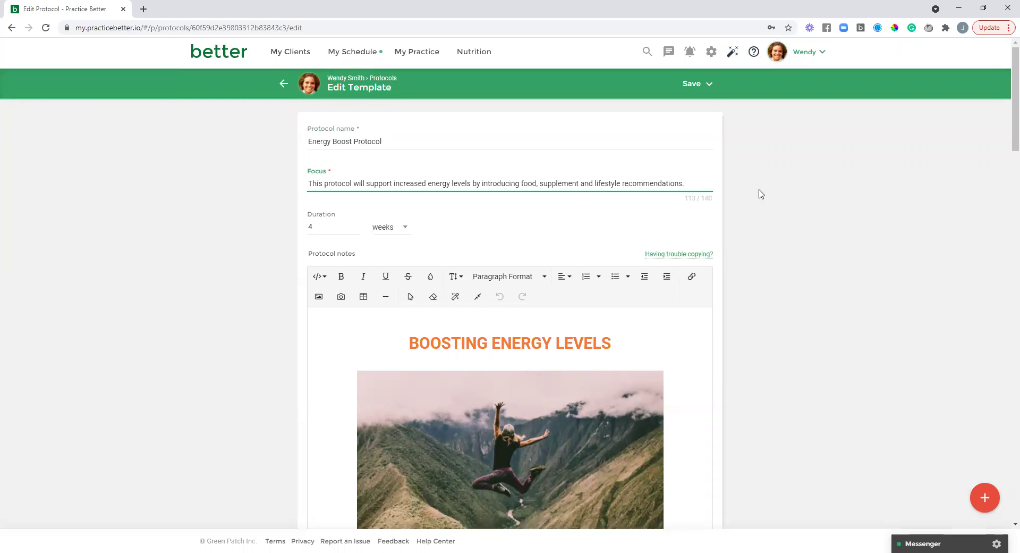
scroll(761, 194, down, 1)
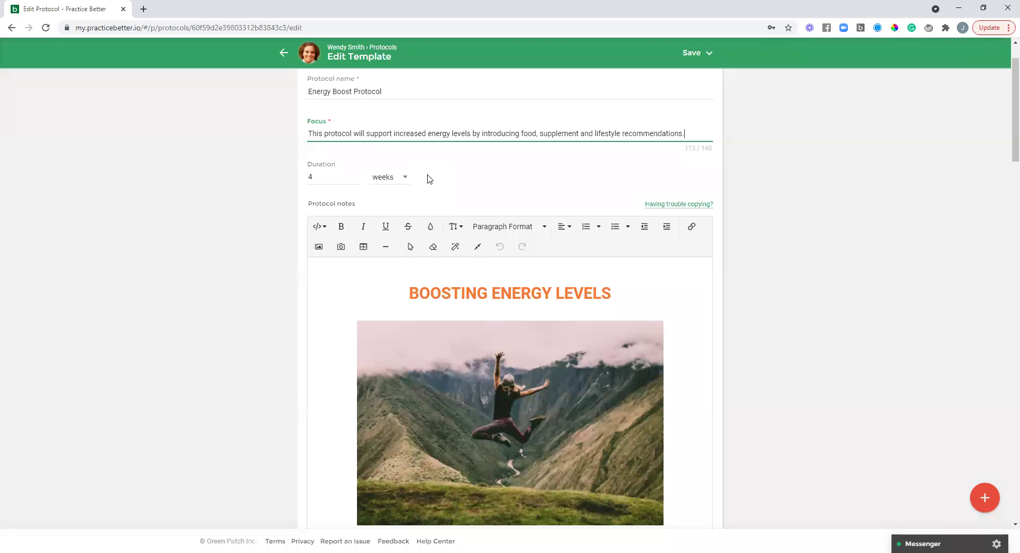
scroll(807, 187, down, 2)
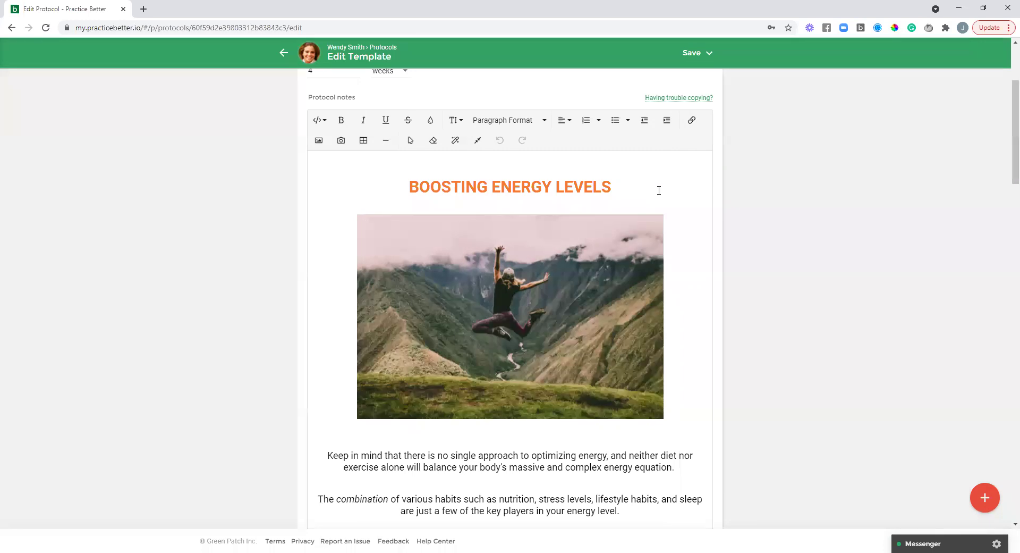
click(627, 187)
scroll(677, 188, down, 1)
scroll(671, 230, up, 2)
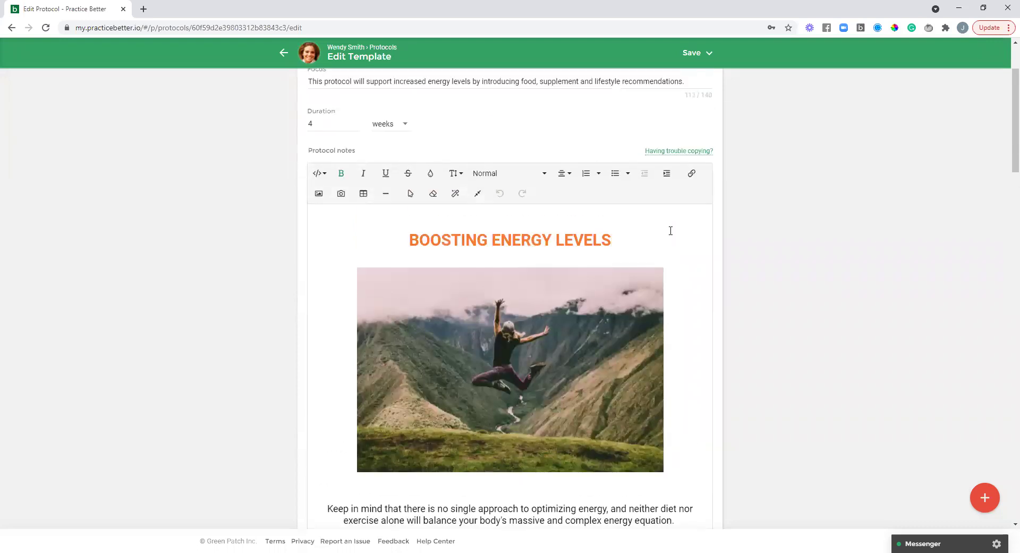
scroll(671, 230, down, 1)
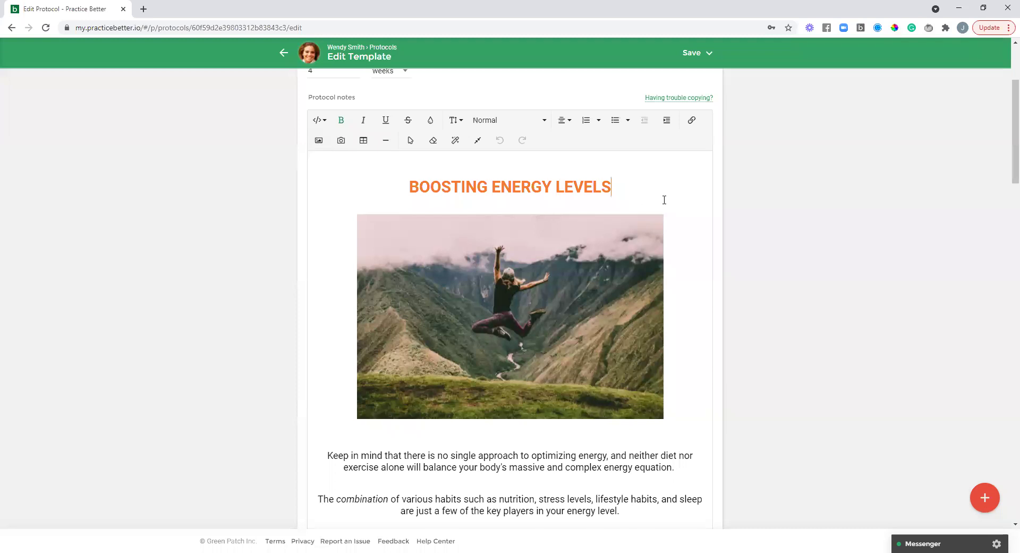
scroll(665, 201, down, 2)
scroll(673, 199, down, 2)
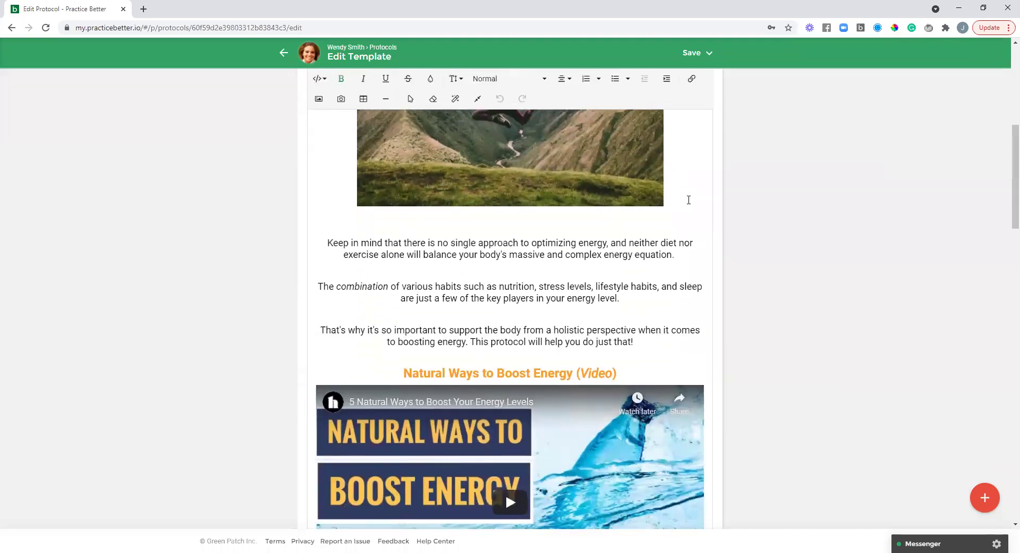
scroll(689, 200, down, 3)
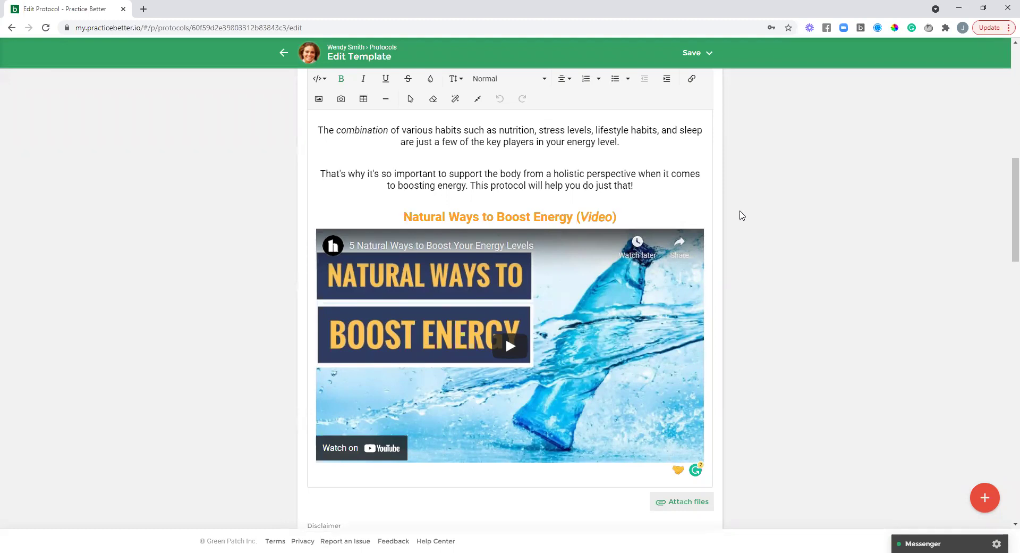
scroll(743, 215, up, 5)
scroll(743, 215, up, 2)
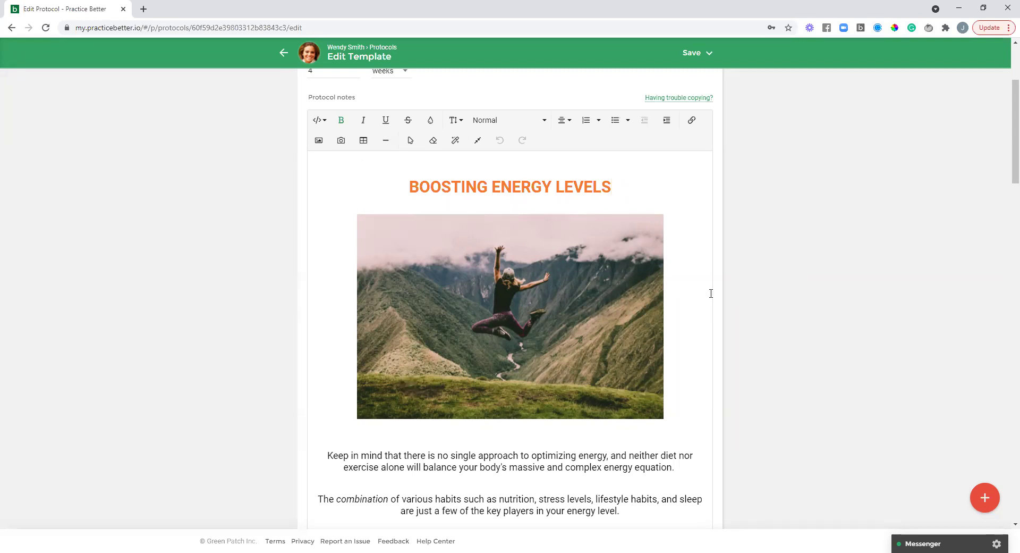
Collapse the protocol notes editor to its compact height, then expand it back to full height
click(477, 143)
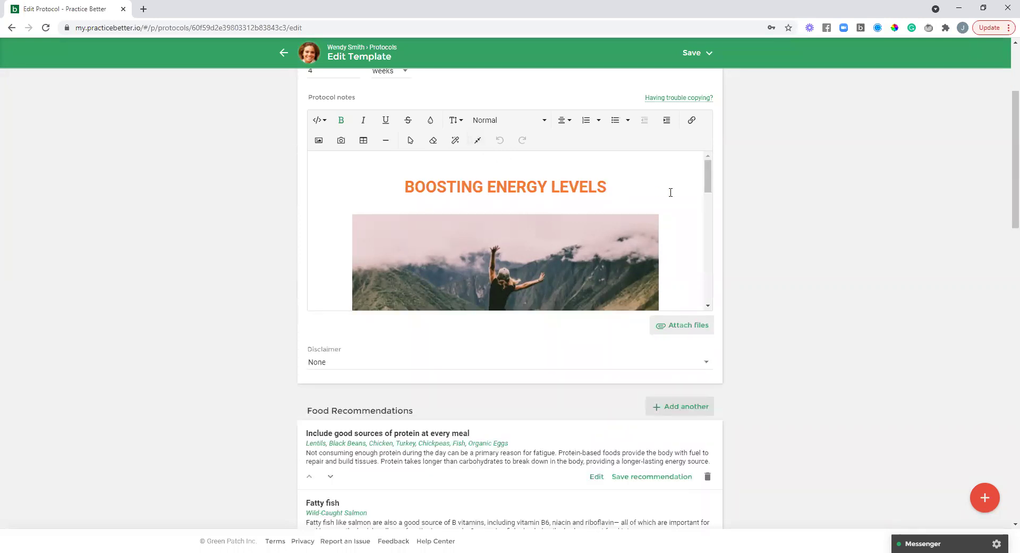
scroll(672, 192, down, 1)
scroll(671, 193, up, 1)
click(477, 141)
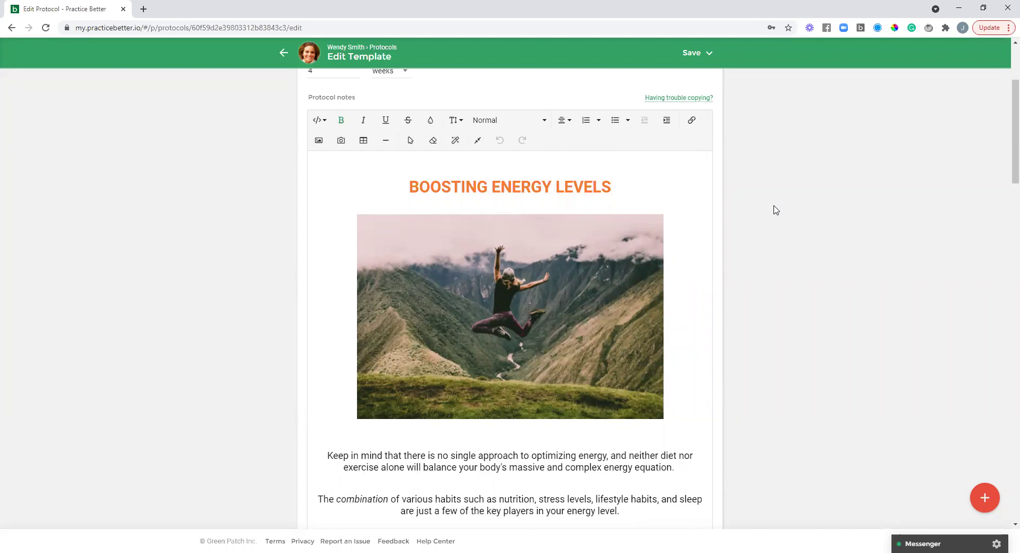
Set the protocol's disclaimer to Initial Consultation Disclaimer
scroll(773, 216, down, 4)
scroll(773, 217, down, 5)
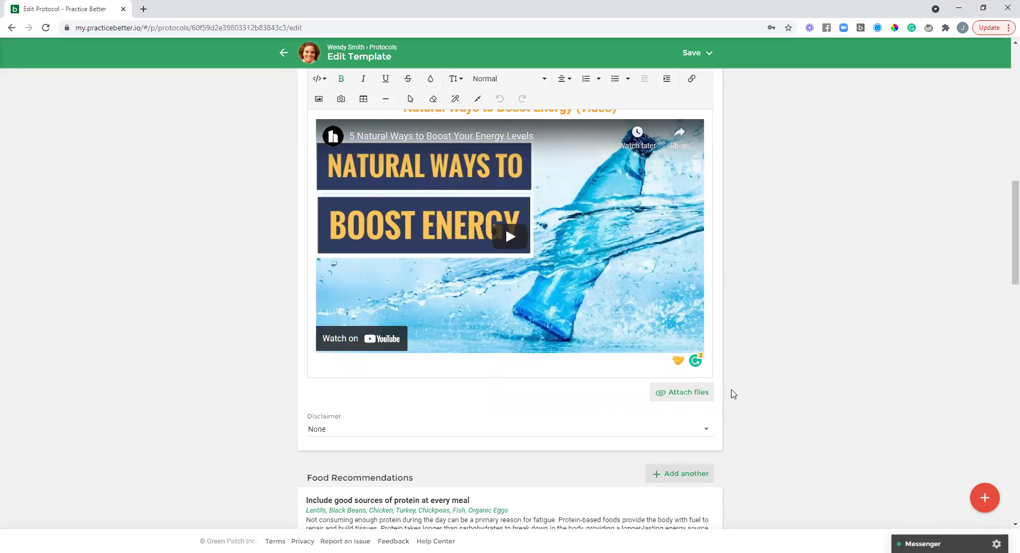
click(343, 433)
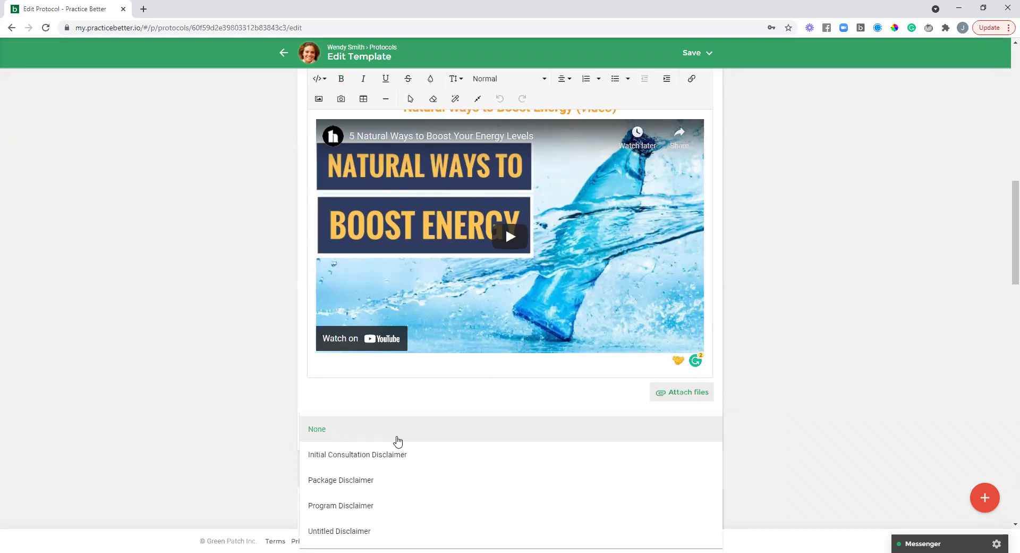
click(369, 457)
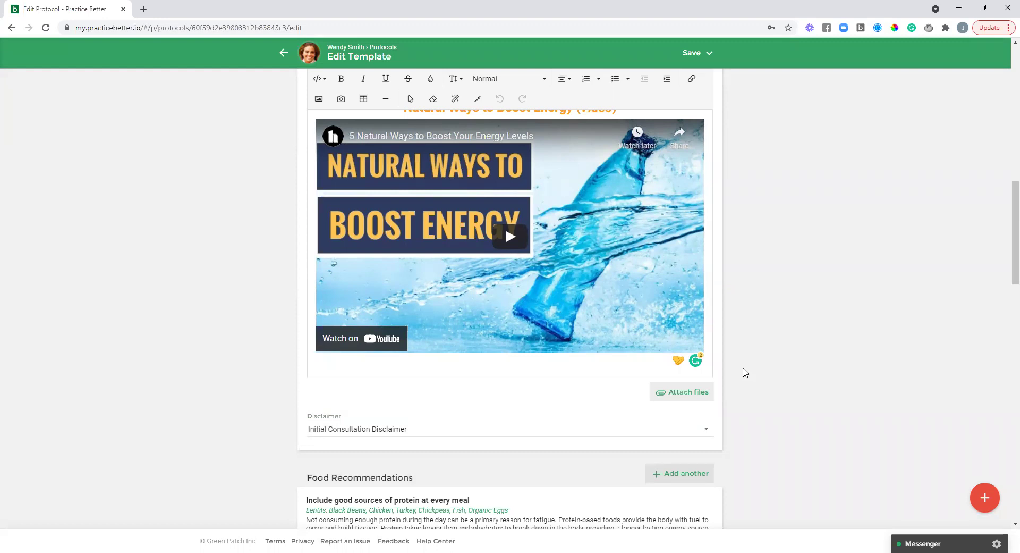
Look back over the protocol notes and video, and examine the template's existing food recommendations
scroll(745, 373, up, 8)
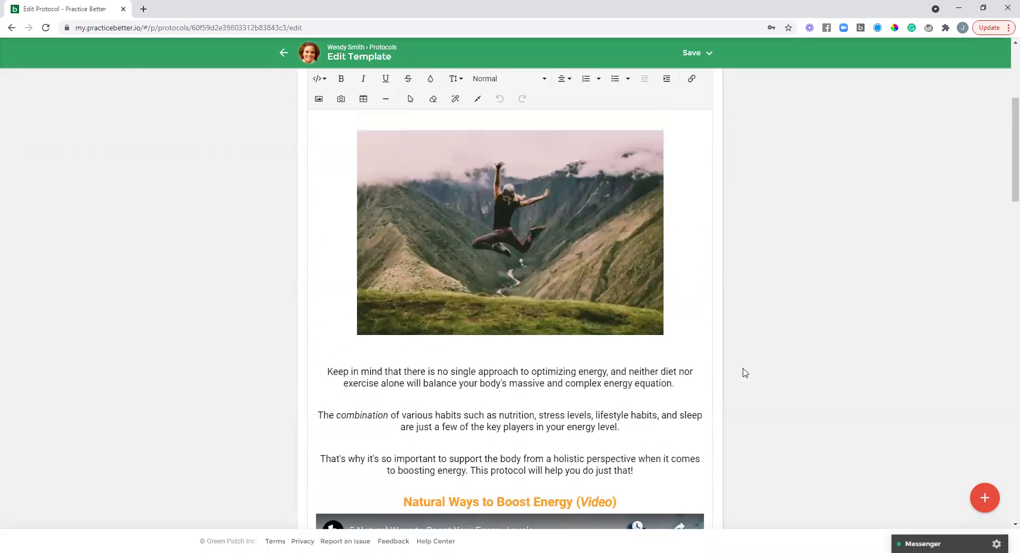
scroll(745, 373, up, 4)
scroll(746, 372, down, 2)
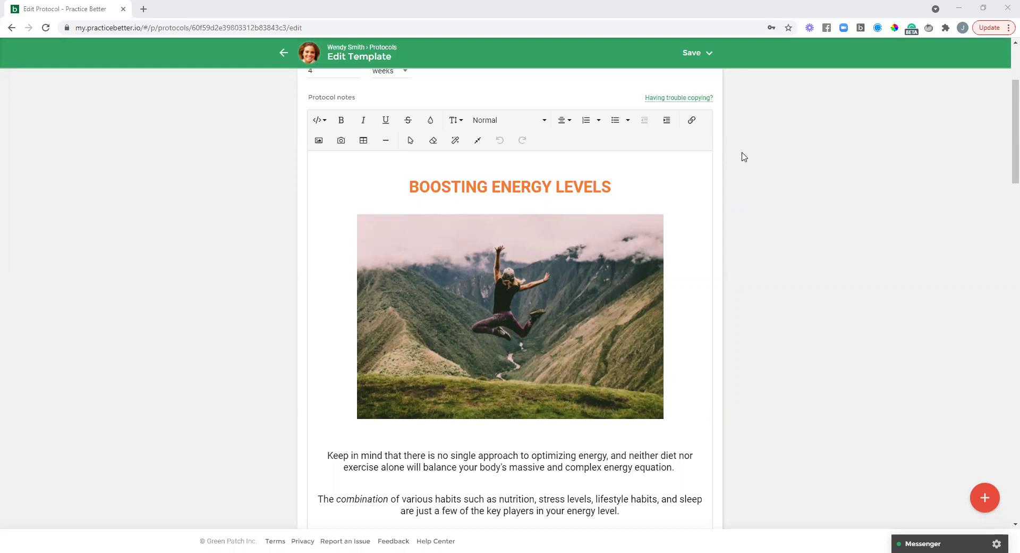
scroll(688, 197, down, 6)
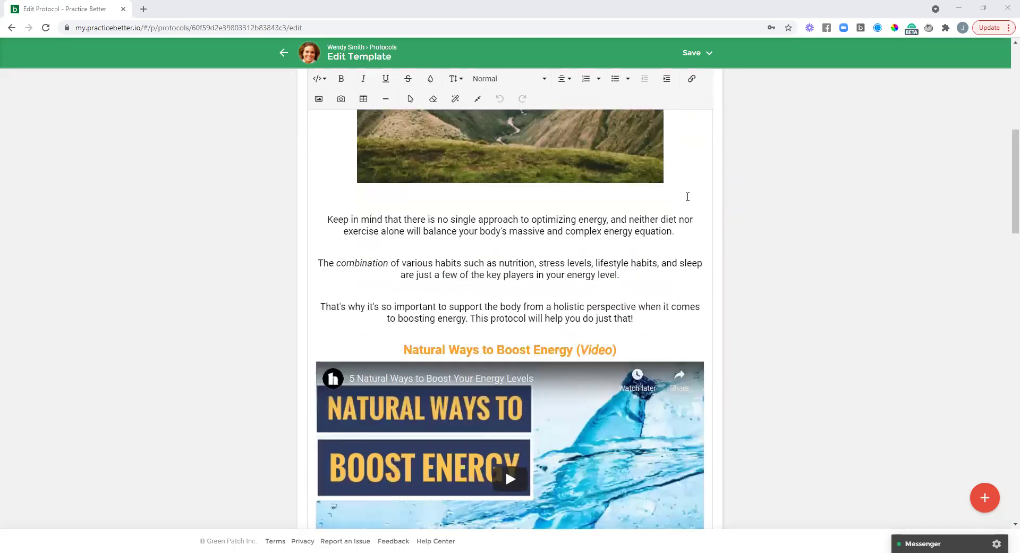
scroll(690, 197, down, 1)
scroll(692, 197, down, 1)
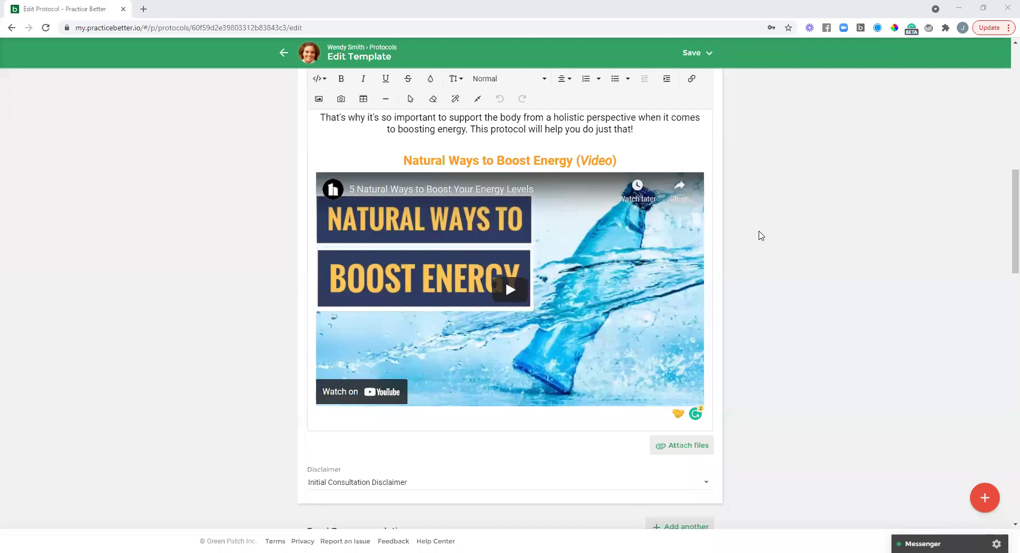
scroll(758, 247, down, 1)
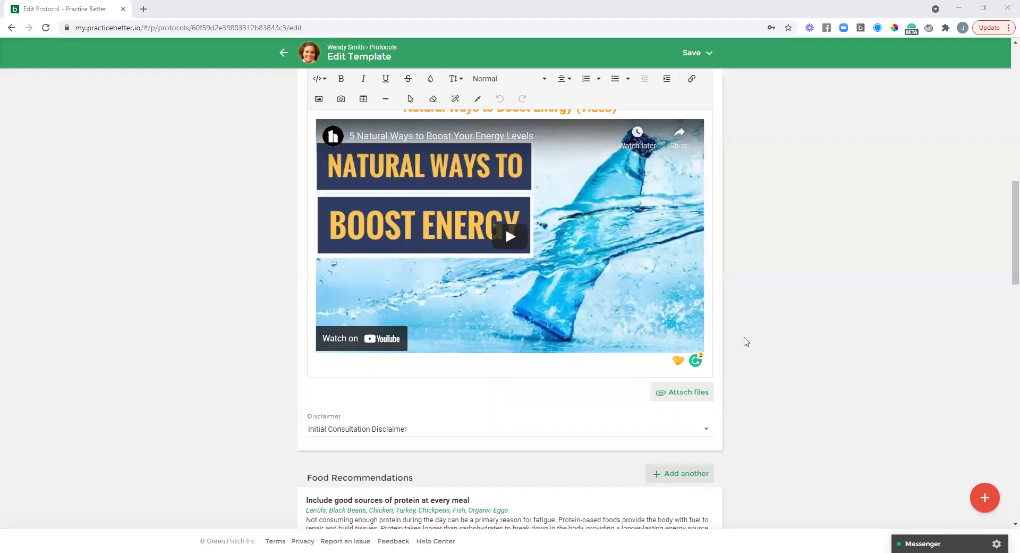
scroll(746, 341, down, 2)
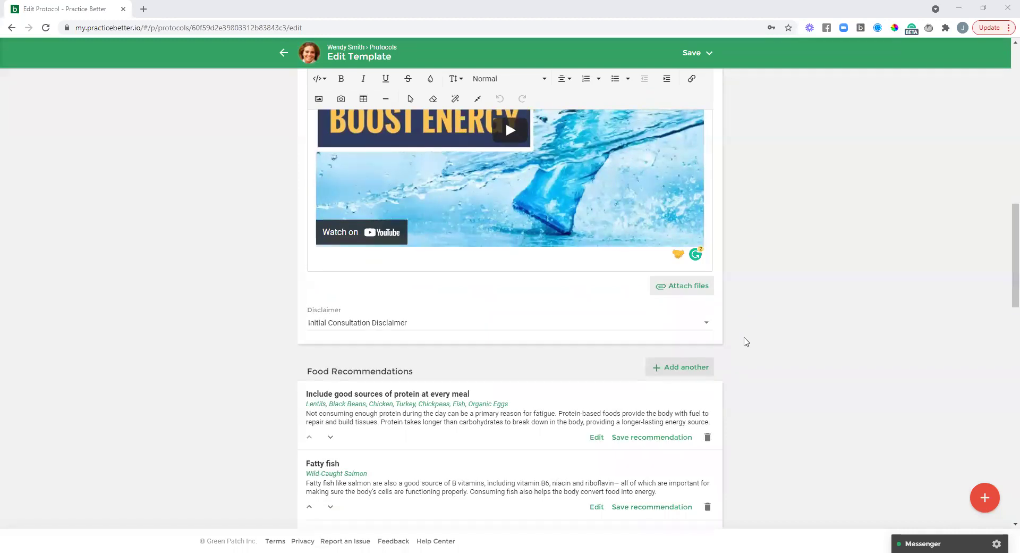
scroll(746, 342, down, 5)
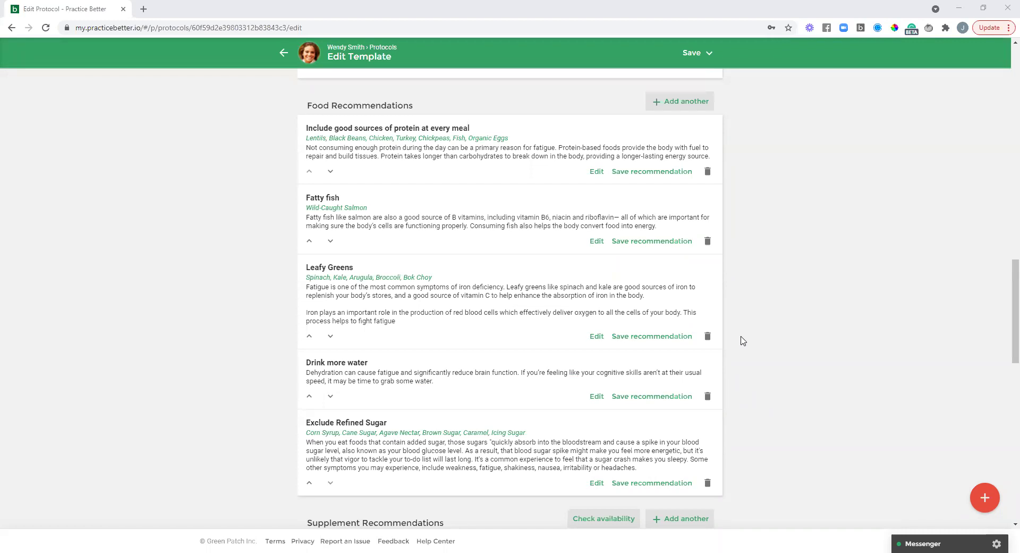
scroll(743, 341, up, 1)
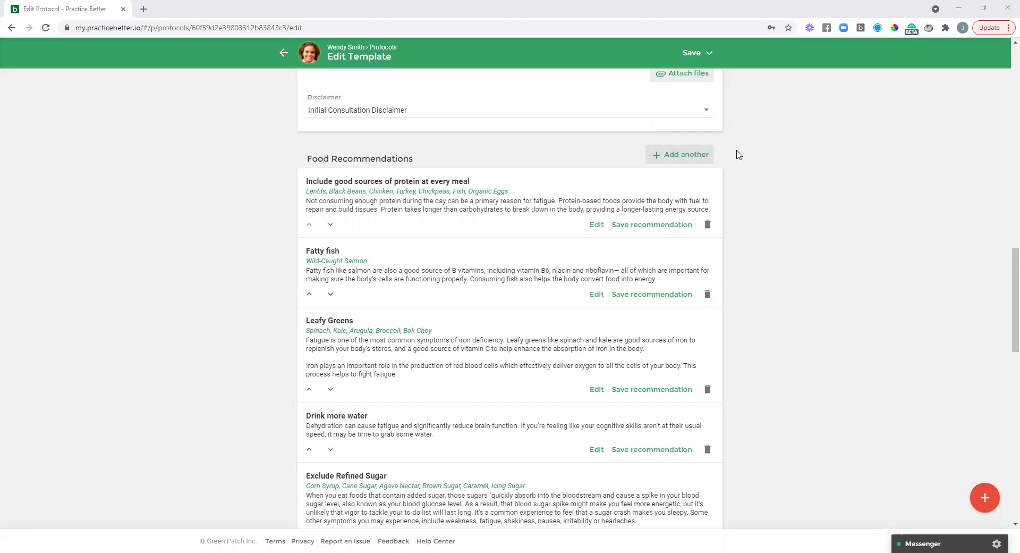
scroll(738, 155, down, 1)
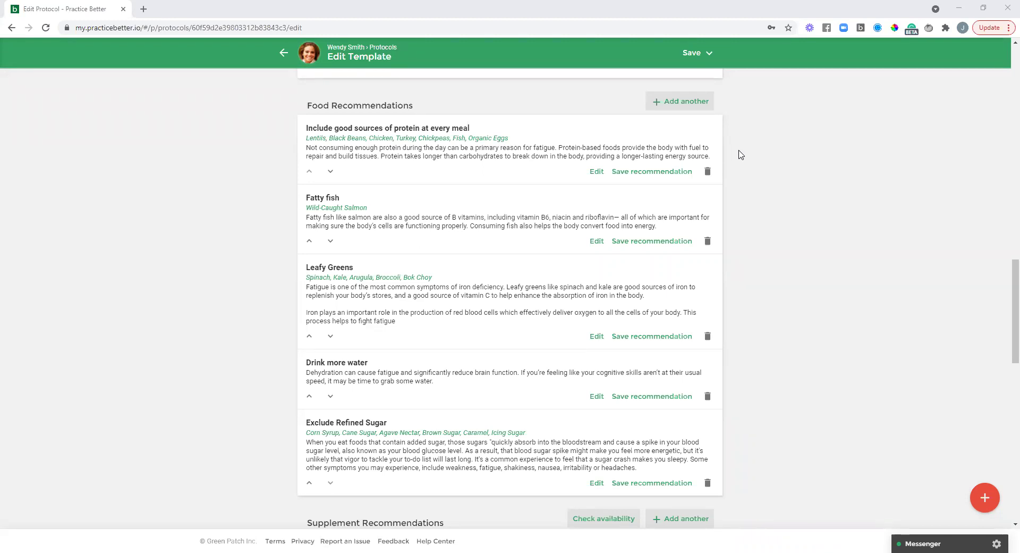
Start a new food recommendation of type Reduce, named "Reduce gluten and dairy"
click(685, 106)
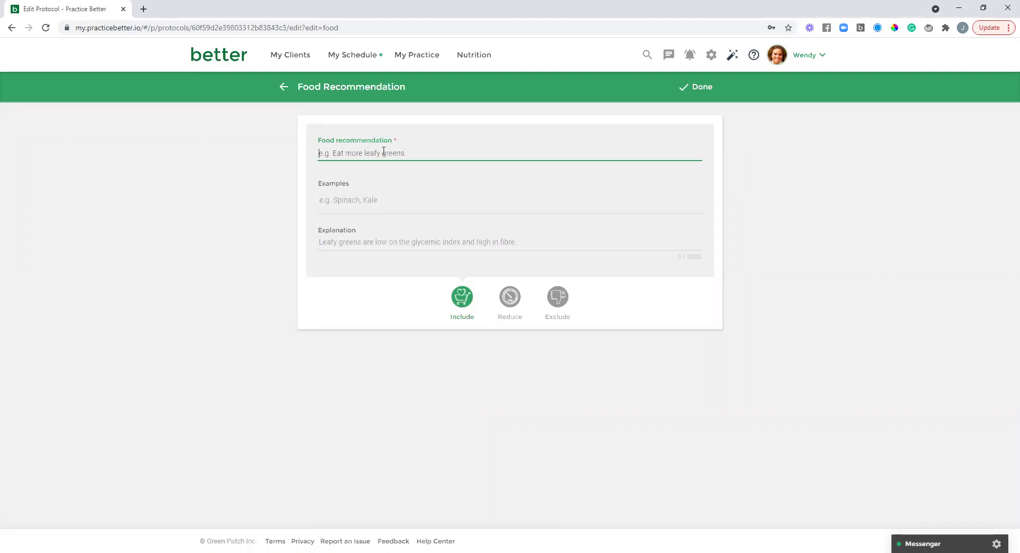
click(511, 297)
click(399, 152)
text(Reduce)
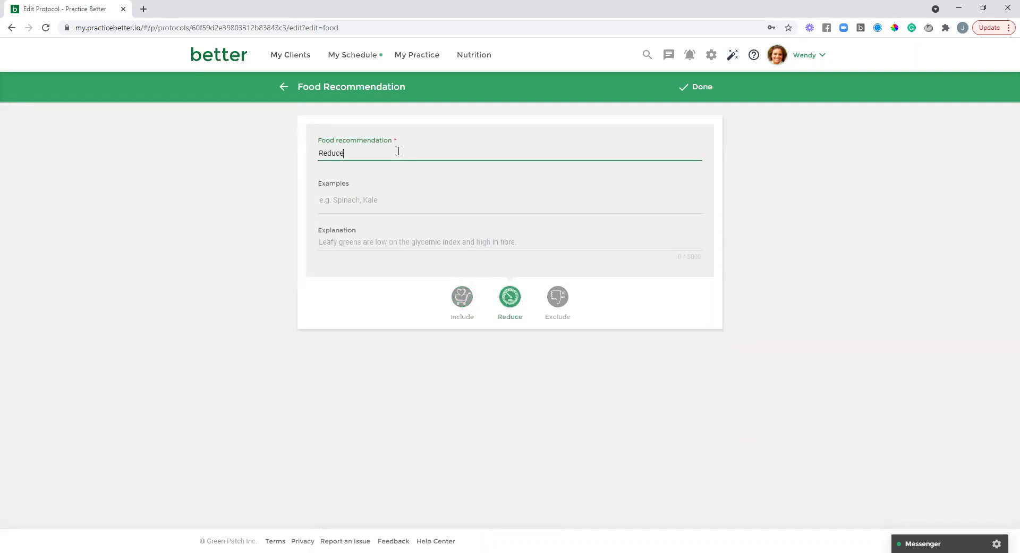
text( gluten and dairy)
Add "bread" and "cheese" as examples, leave the explanation empty, and finish the food recommendation
click(372, 199)
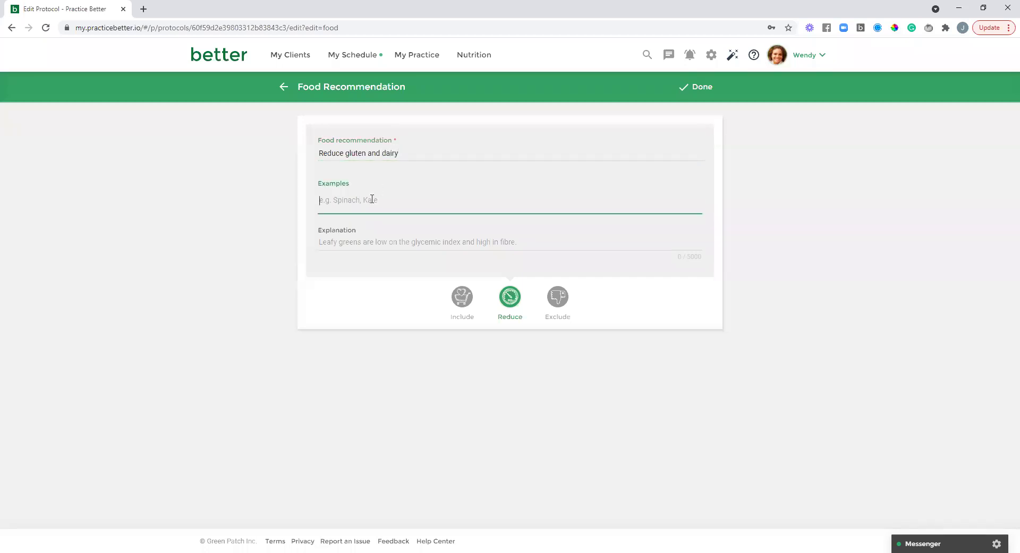
text(bread)
key(Return)
text(cheese)
key(Return)
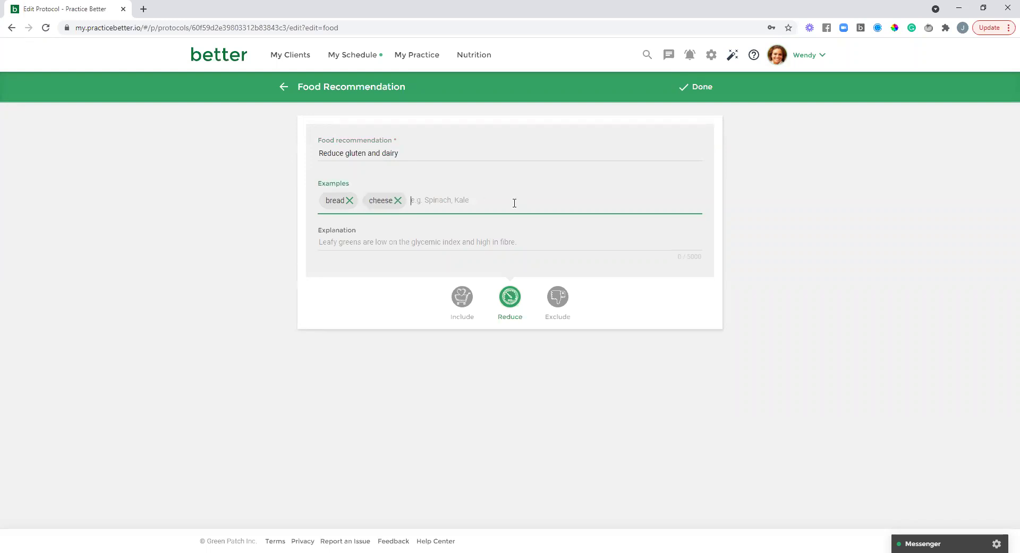
click(390, 240)
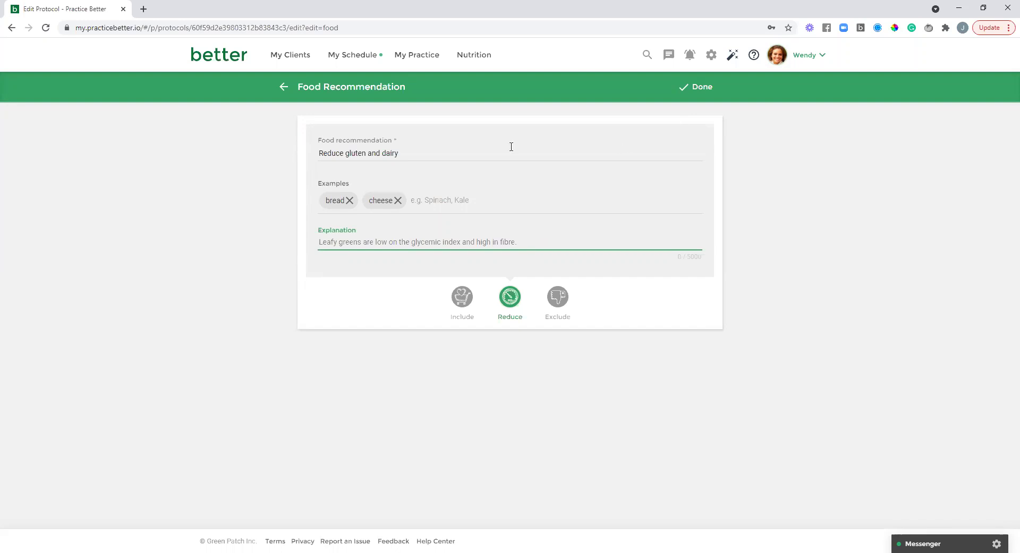
click(703, 88)
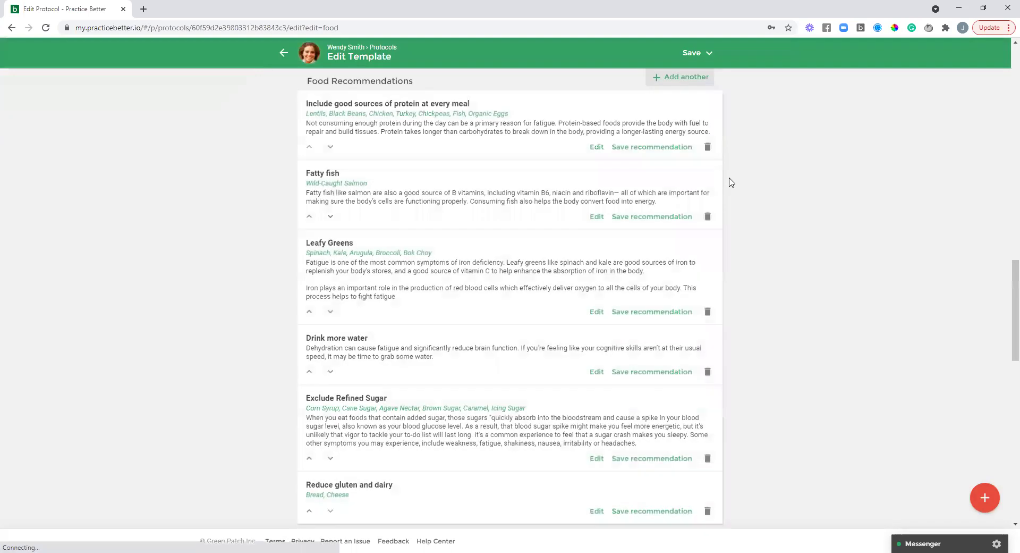
scroll(744, 312, down, 1)
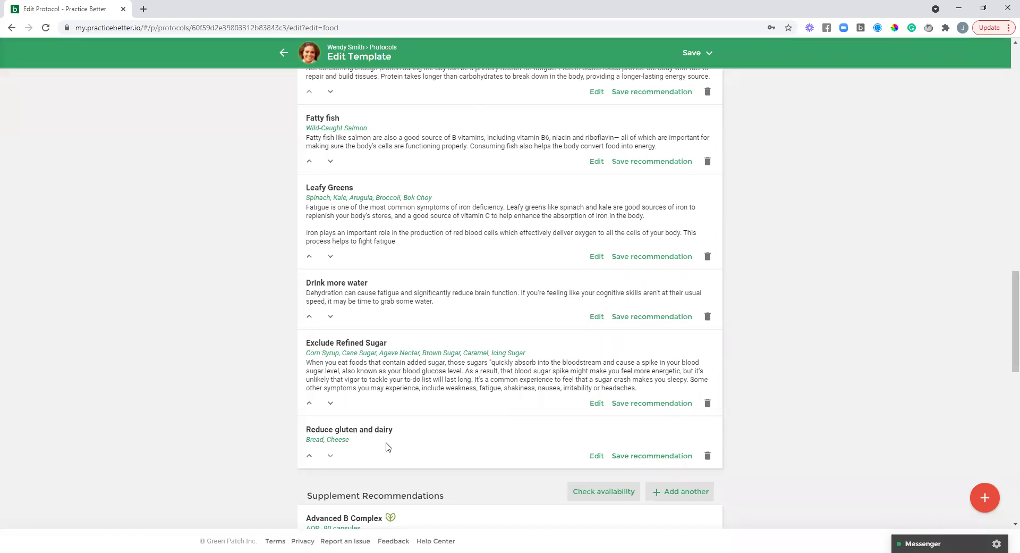
scroll(726, 277, up, 1)
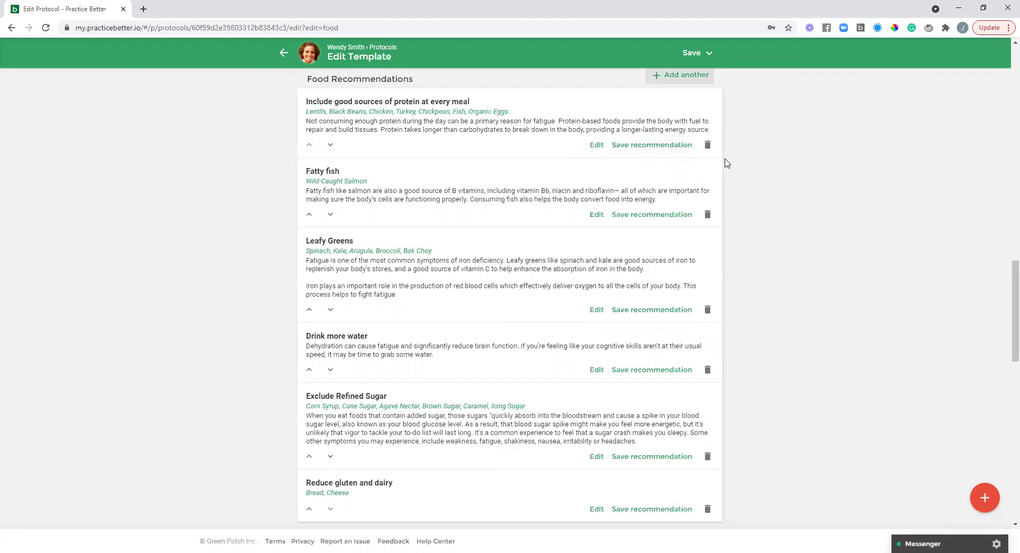
Save the "Reduce gluten and dairy" recommendation for reuse in other protocols, keeping its label and the Food tag
scroll(730, 189, down, 1)
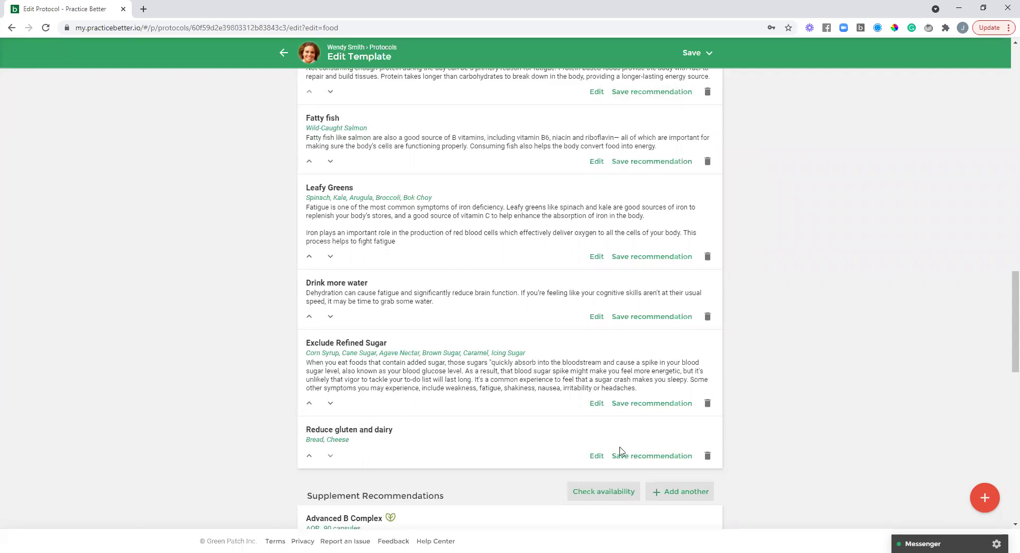
click(641, 457)
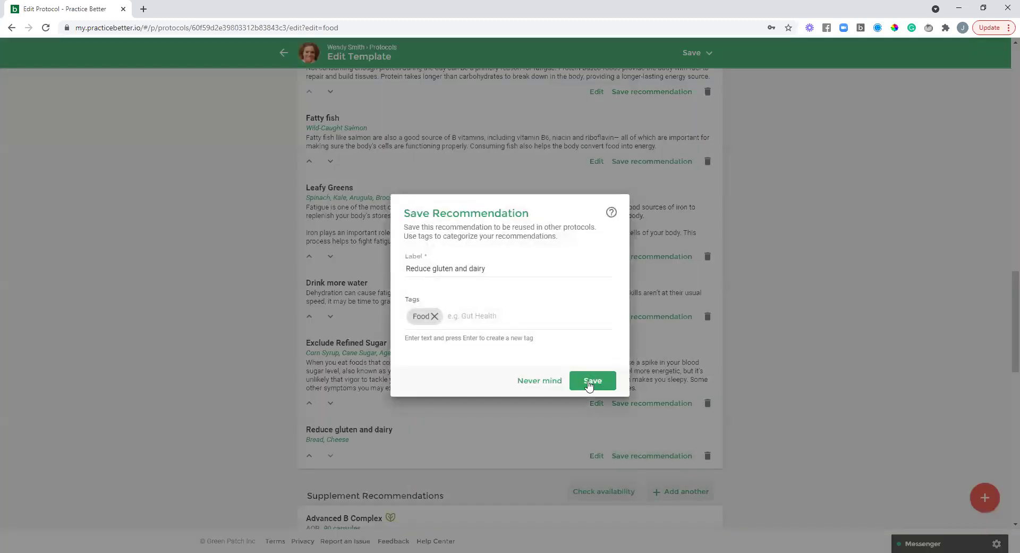
click(509, 267)
click(465, 318)
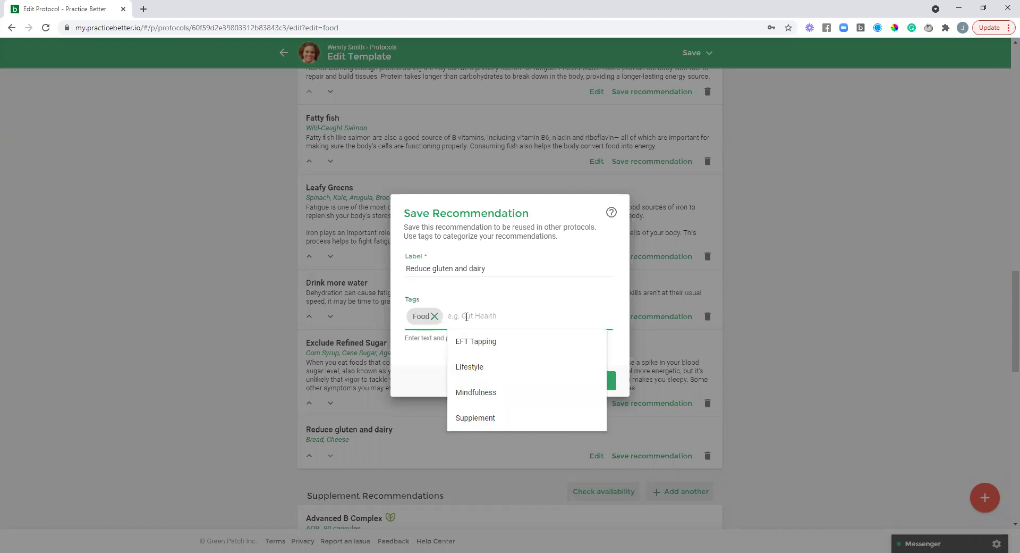
click(486, 293)
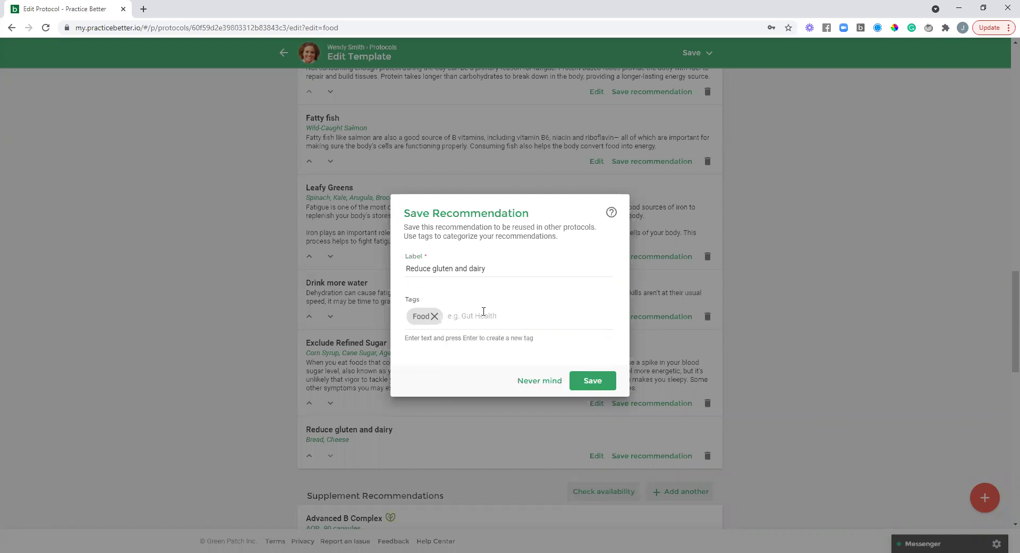
click(587, 380)
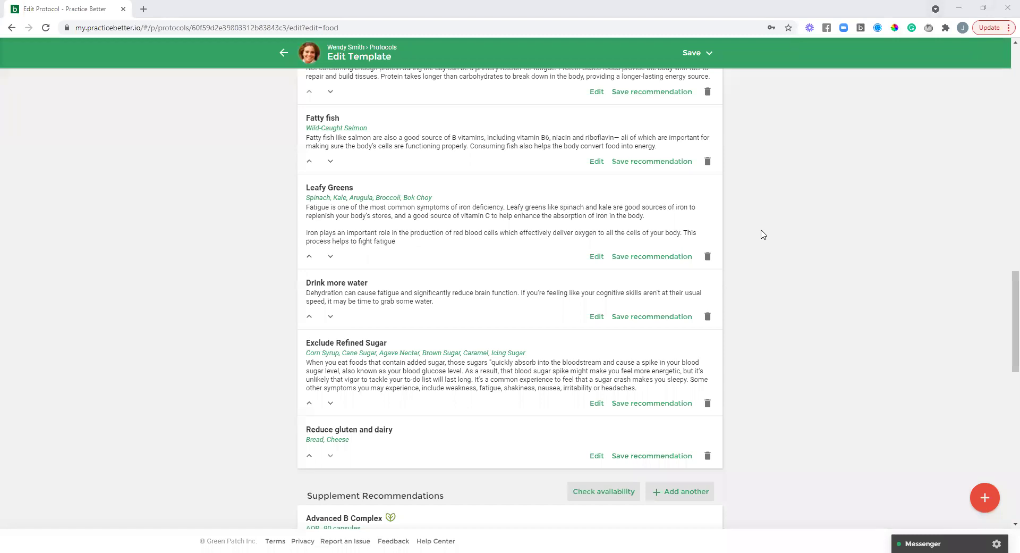
Add the saved recommendation "Include fiber with each meal" to the protocol, filtering the saved recommendations by the Food tag
scroll(760, 233, up, 1)
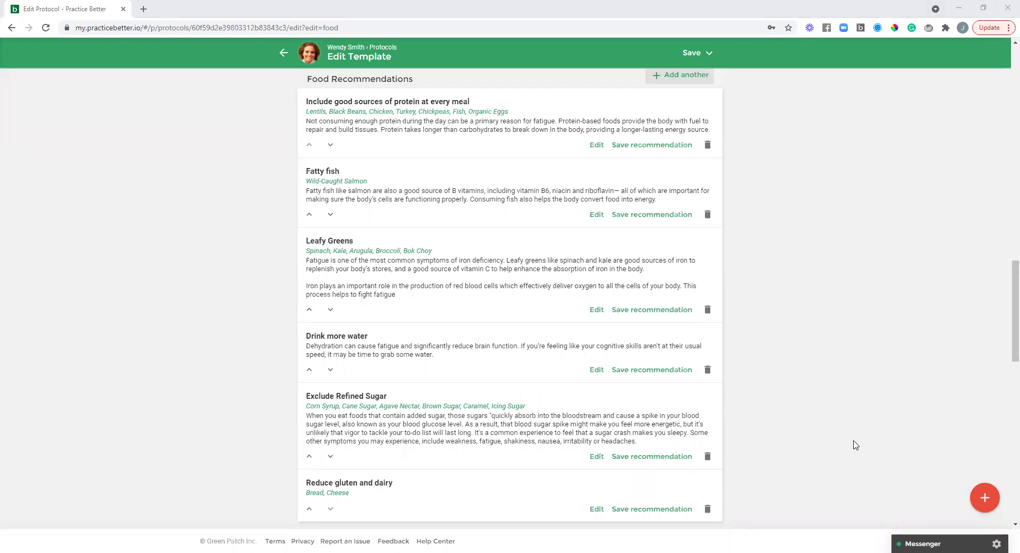
click(986, 499)
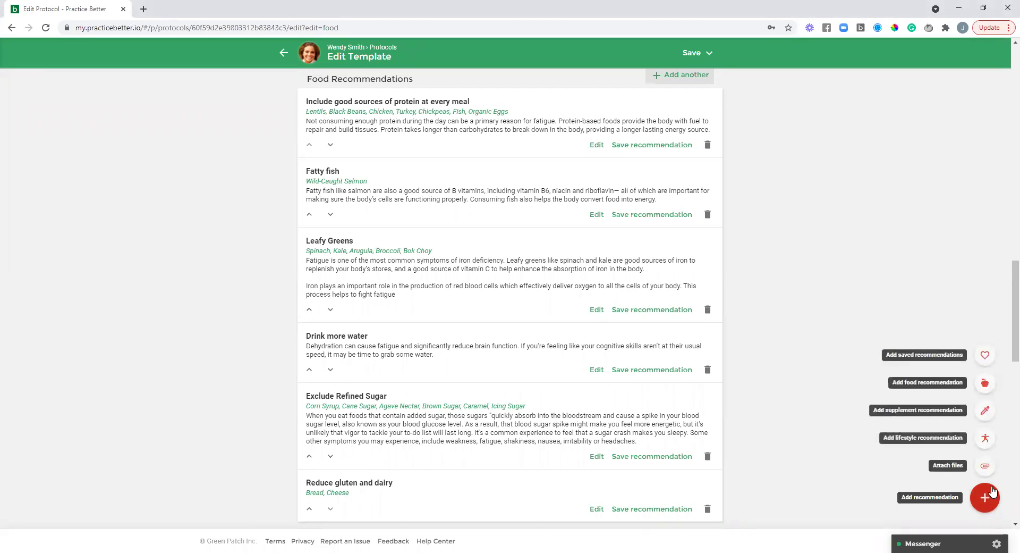
click(984, 358)
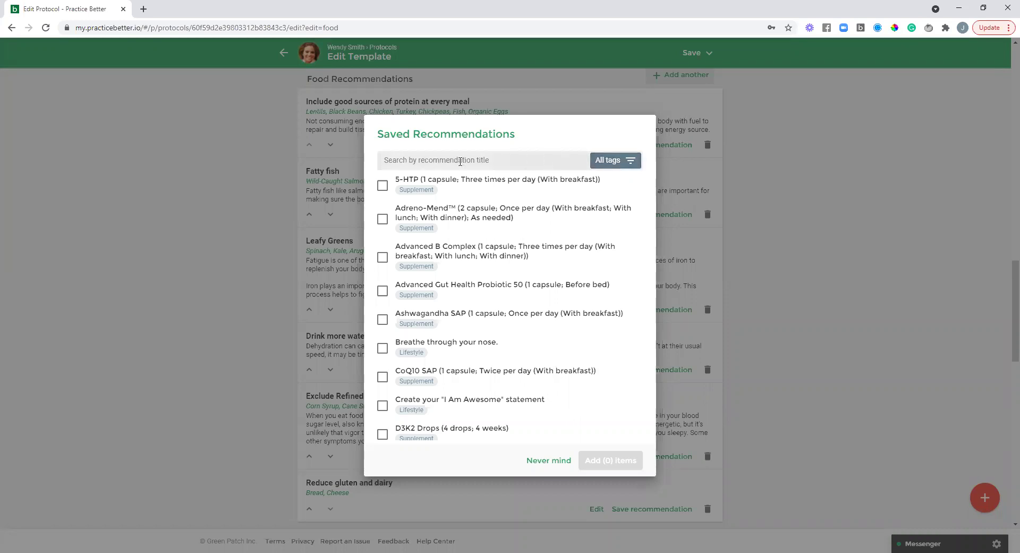
click(630, 163)
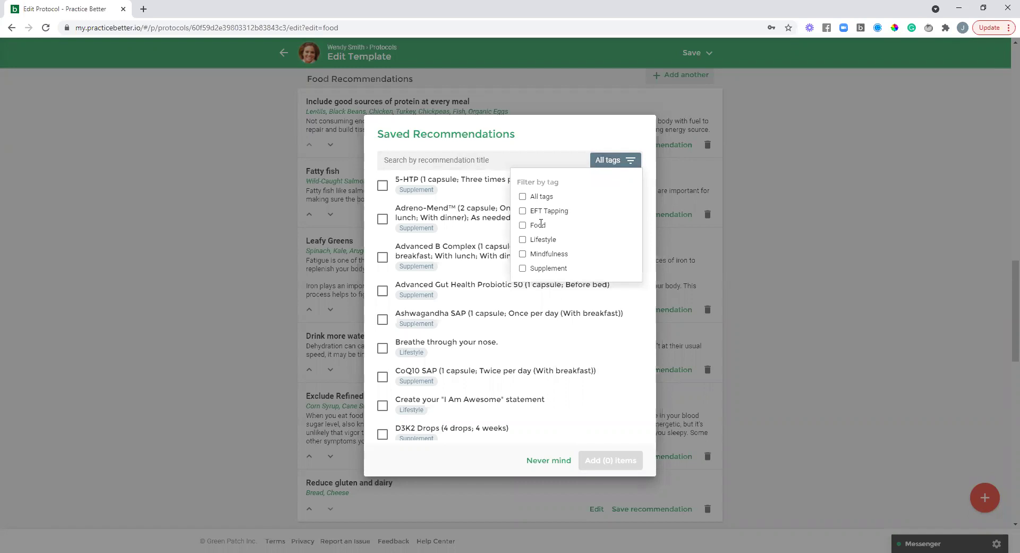
click(522, 225)
click(557, 146)
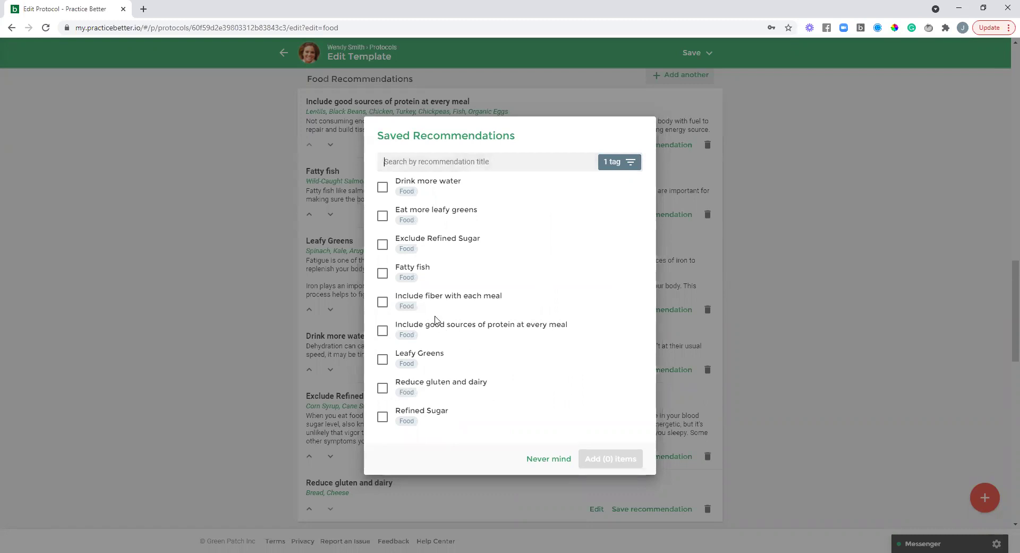
click(383, 301)
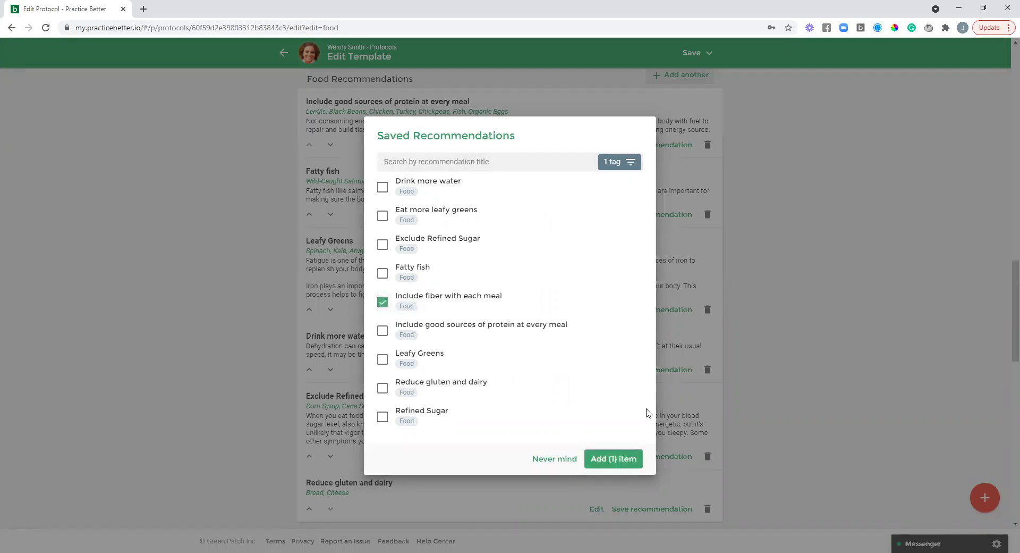
click(619, 460)
scroll(794, 351, down, 2)
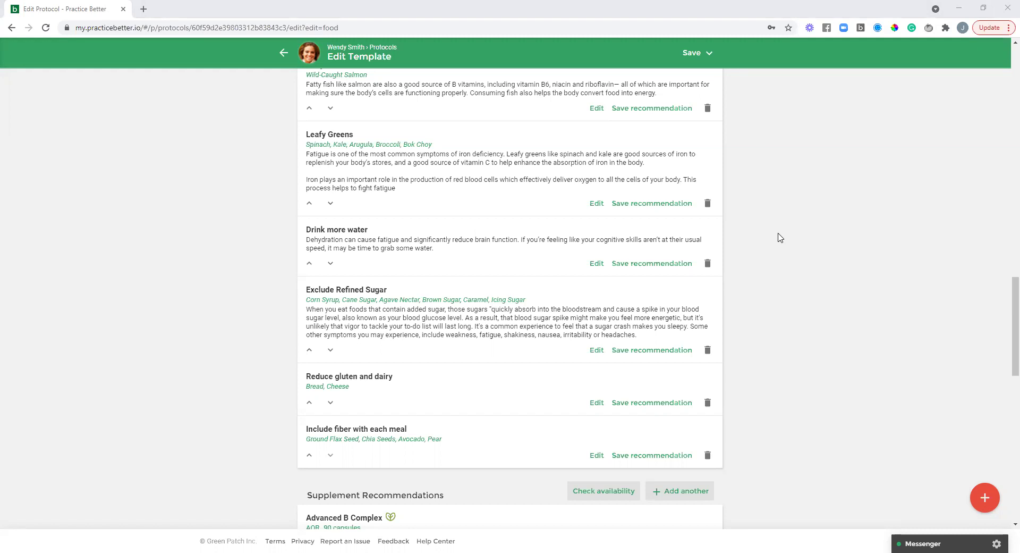
Review the food recommendations and the protocol notes, including the introduction text and the video section
scroll(779, 237, up, 3)
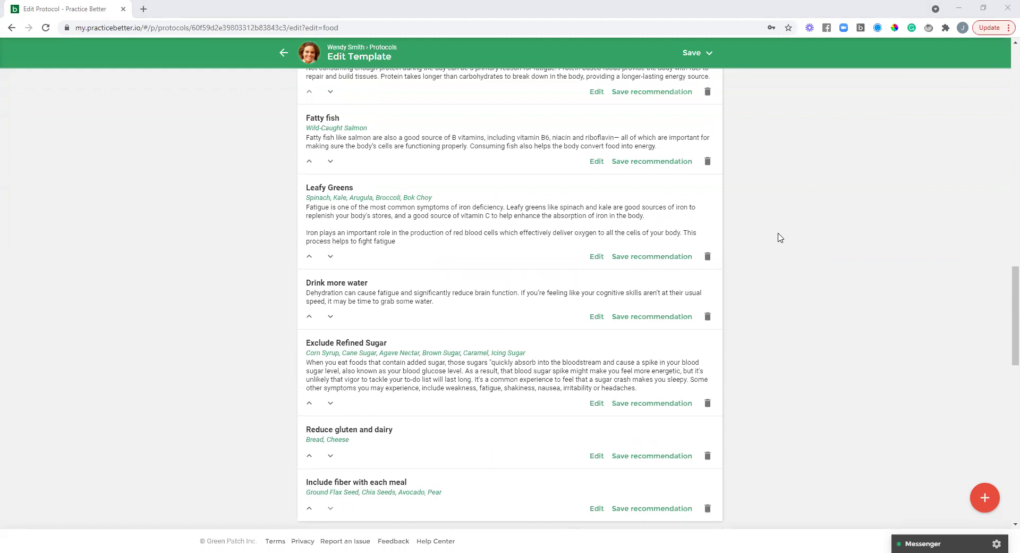
scroll(779, 237, down, 1)
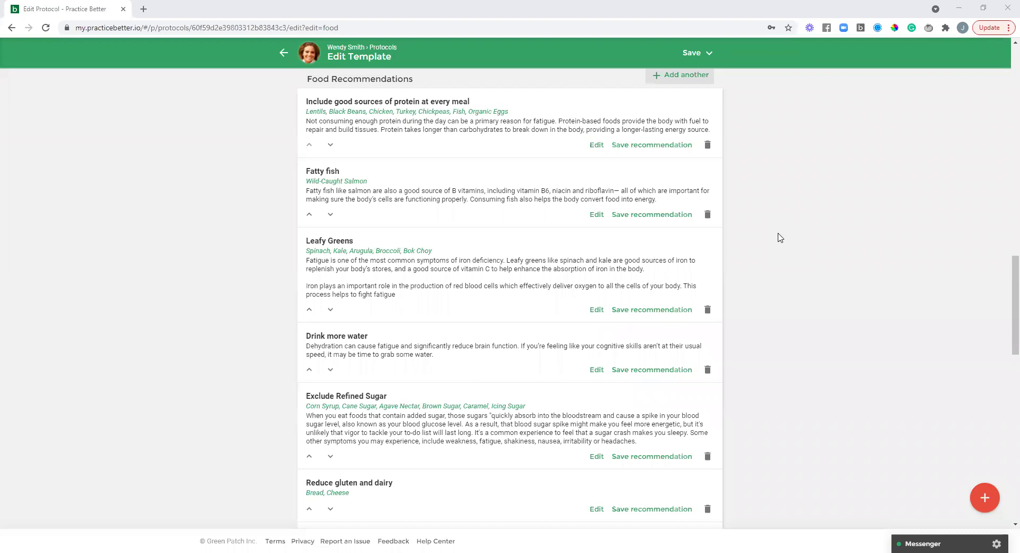
scroll(779, 237, up, 10)
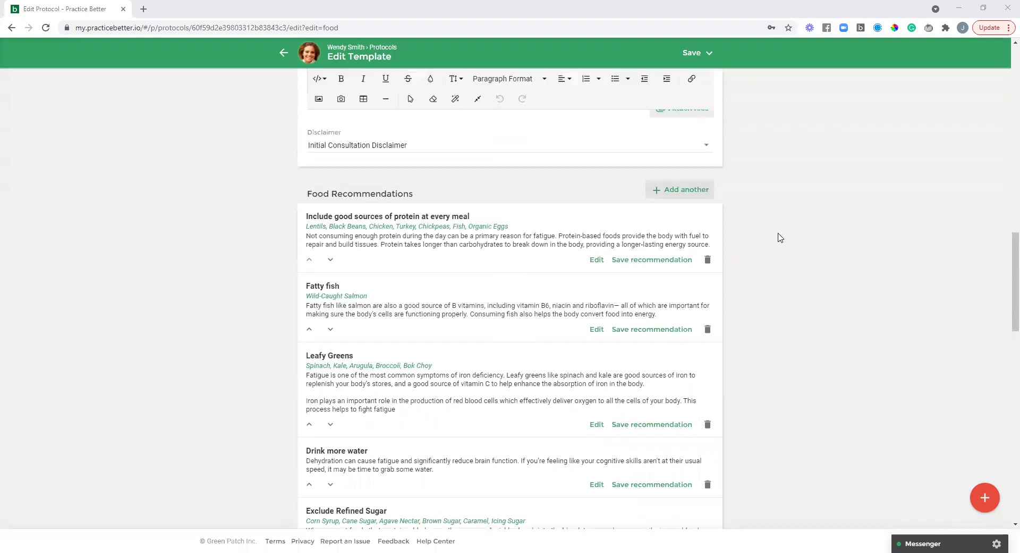
scroll(779, 237, up, 5)
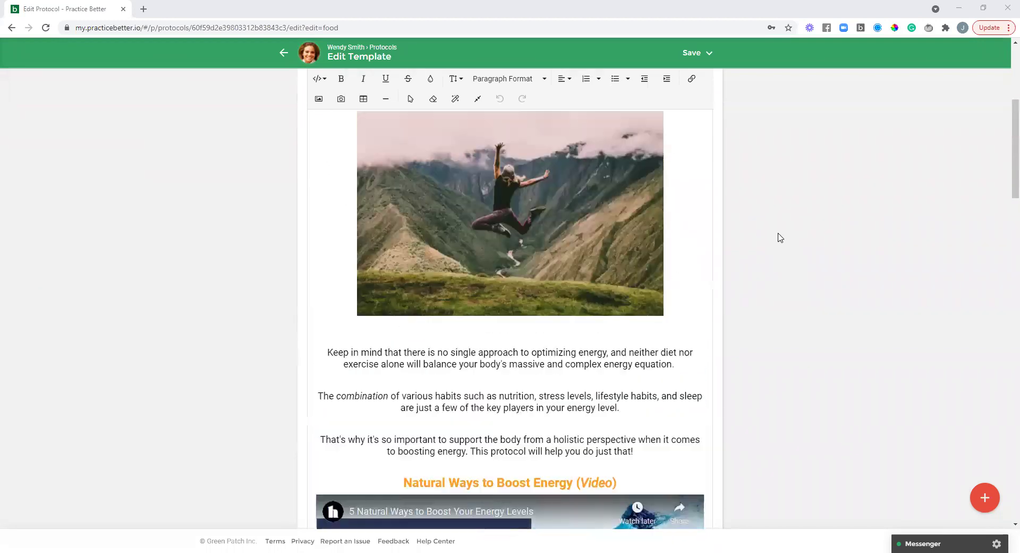
scroll(682, 241, down, 1)
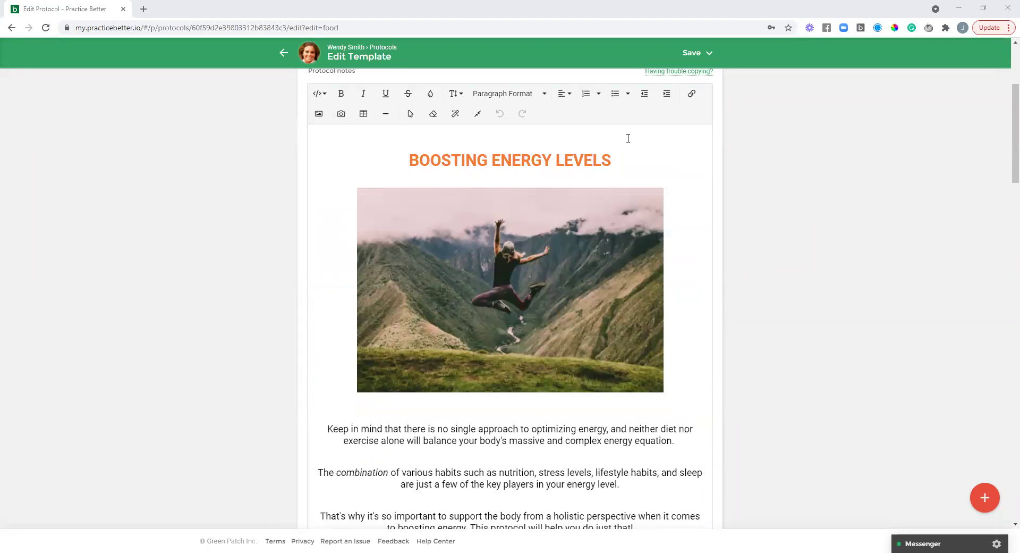
scroll(720, 150, down, 4)
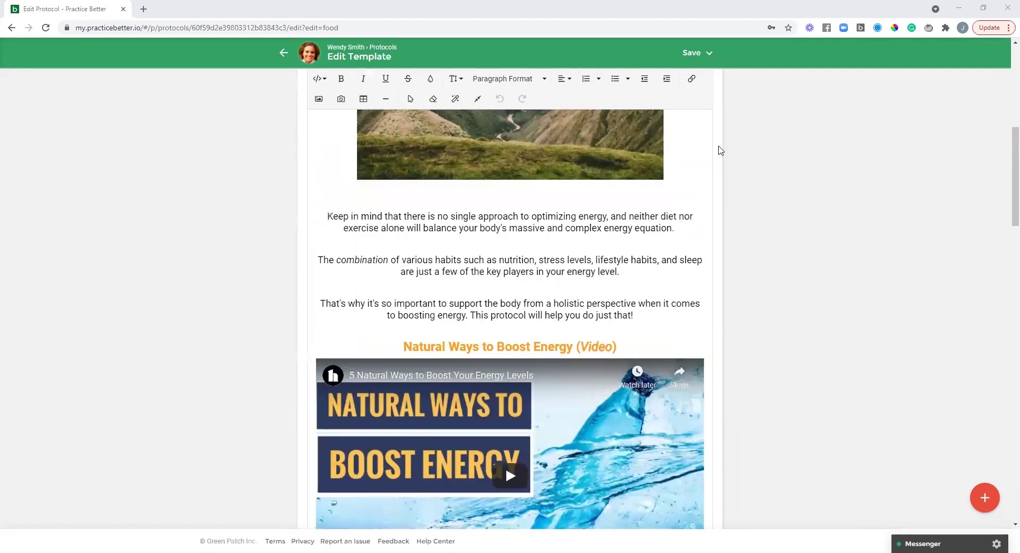
scroll(720, 150, down, 10)
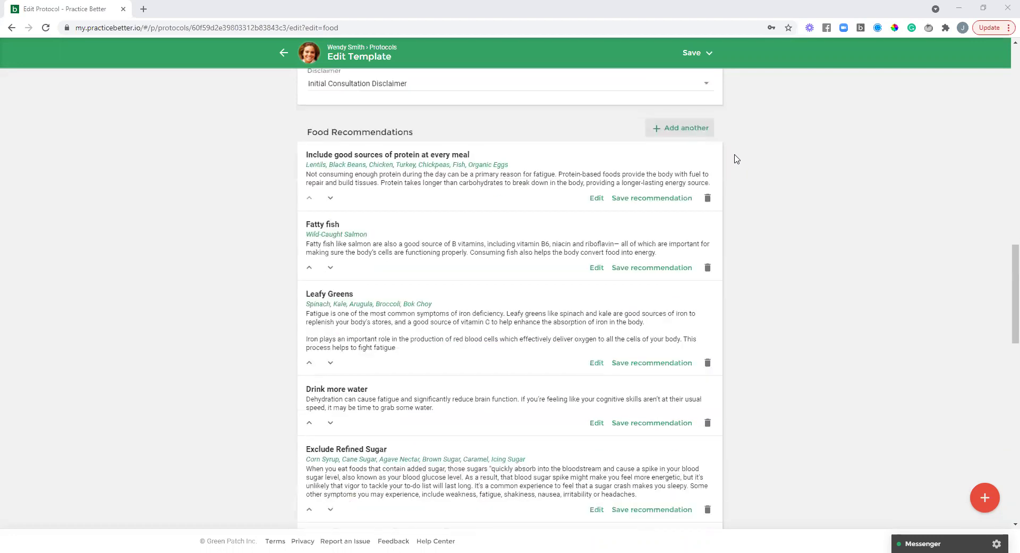
scroll(737, 158, down, 1)
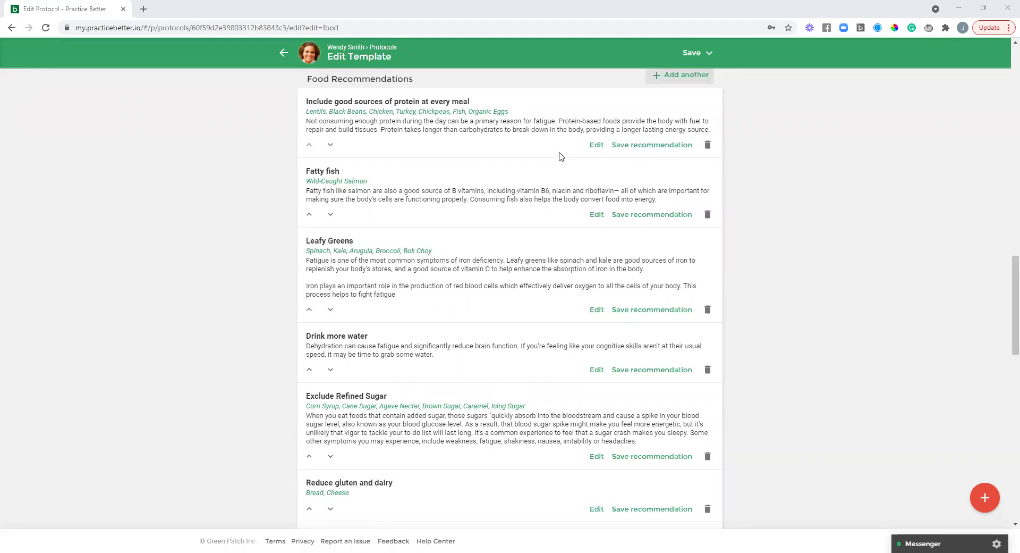
scroll(741, 173, up, 7)
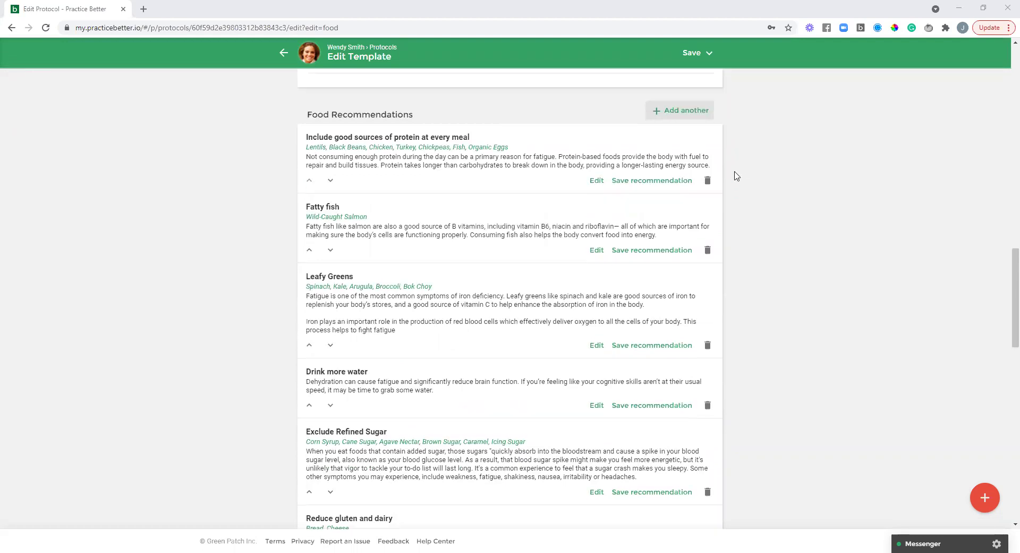
scroll(736, 178, up, 4)
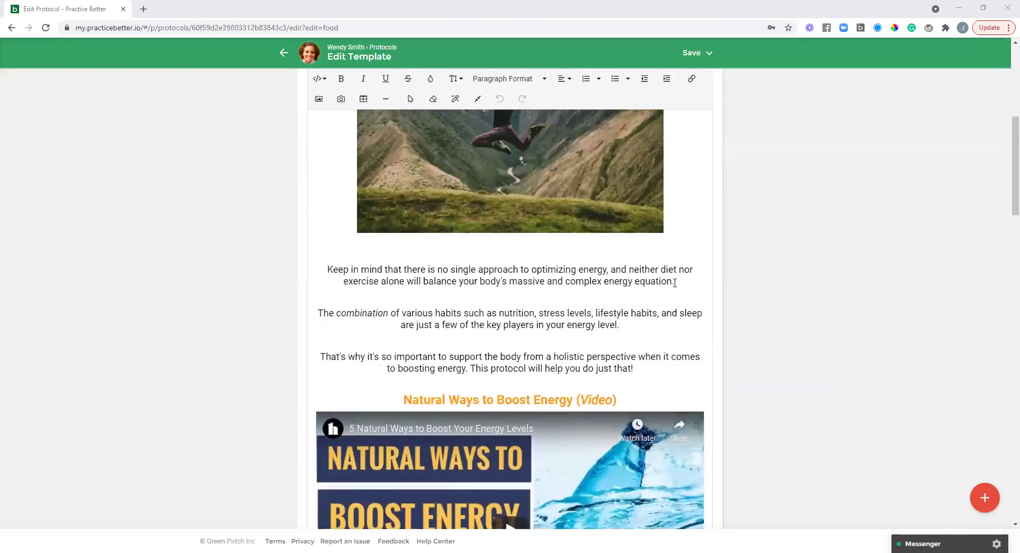
drag(636, 282, 674, 282)
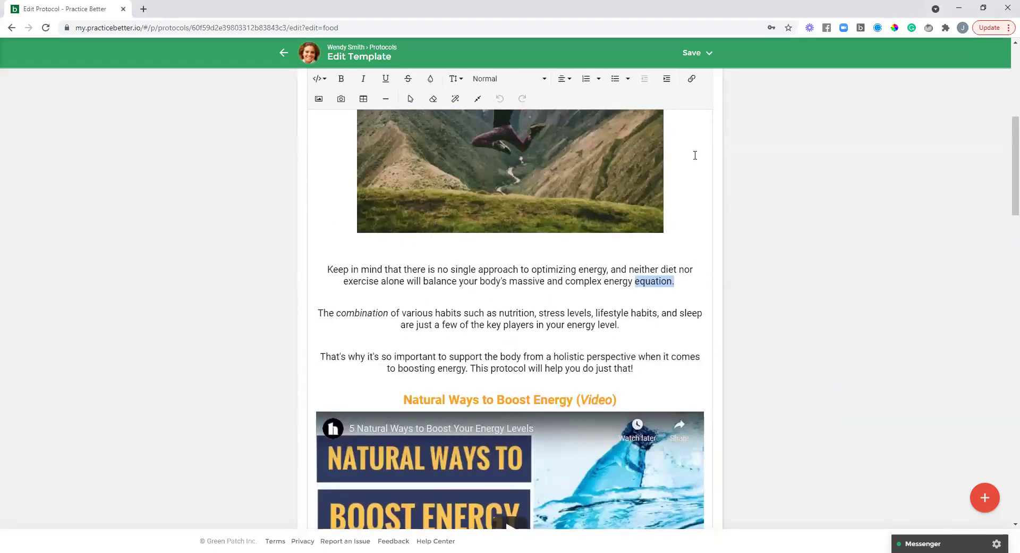
click(692, 80)
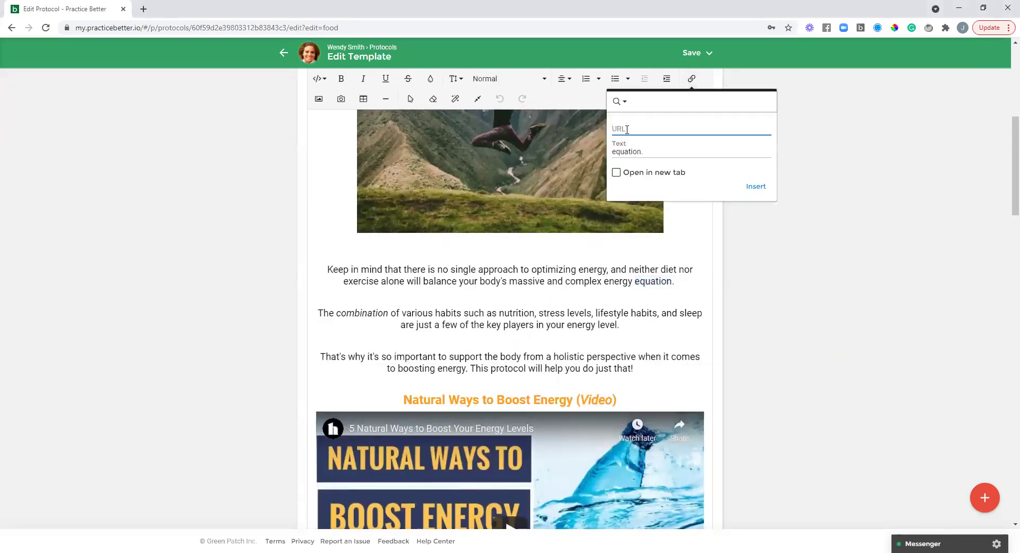
click(747, 246)
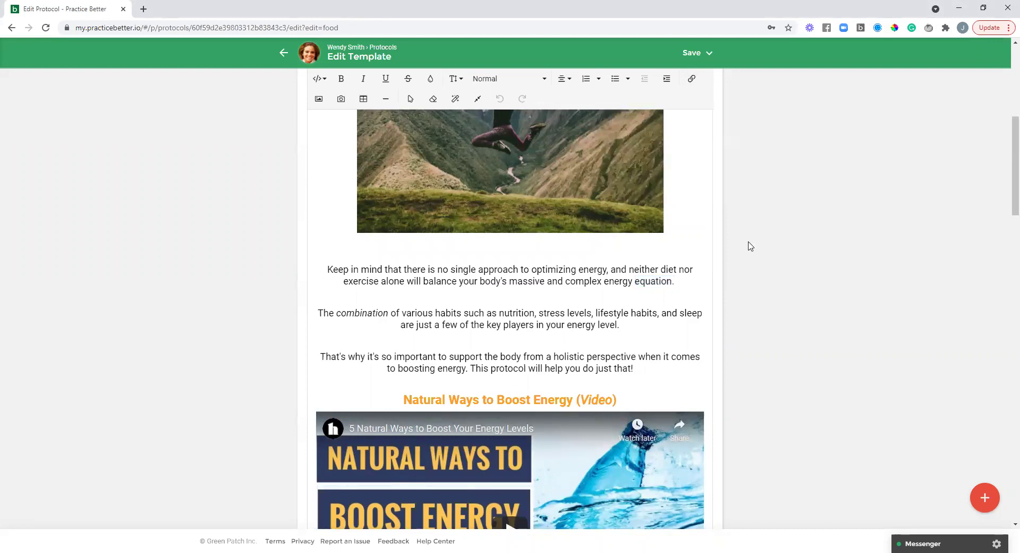
Start a new supplement recommendation for the protocol and switch to the practice's own supplements
scroll(748, 247, down, 5)
scroll(751, 247, down, 10)
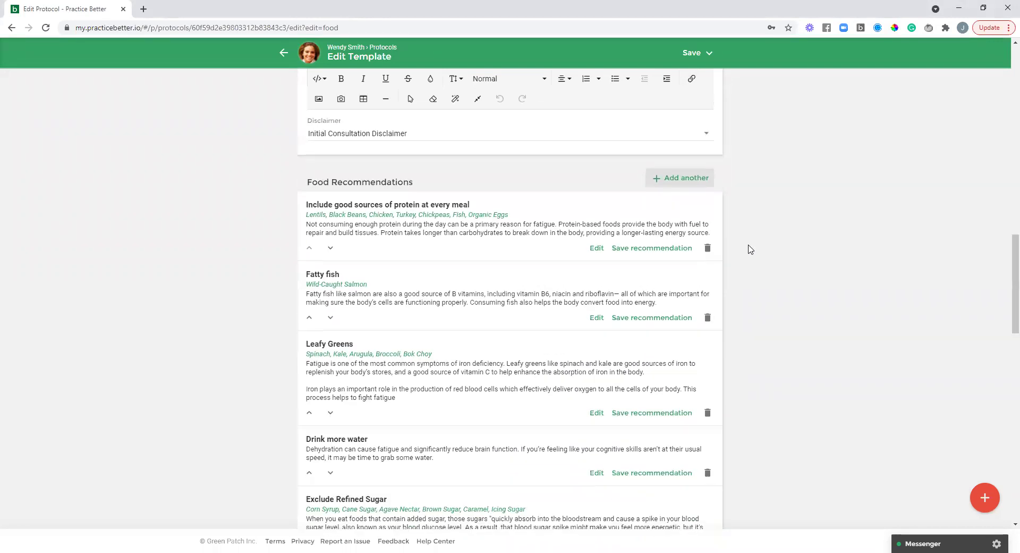
scroll(750, 249, down, 5)
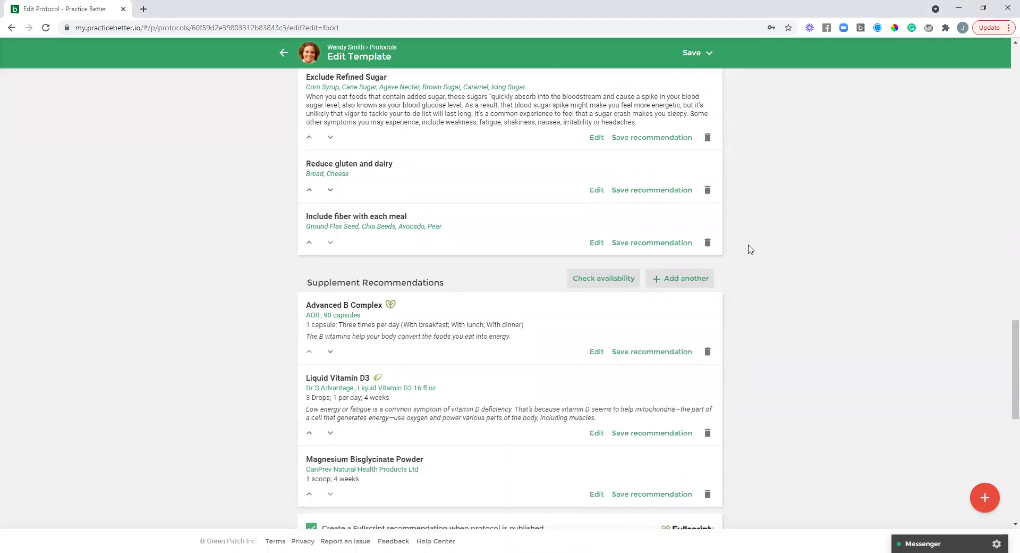
scroll(750, 250, down, 2)
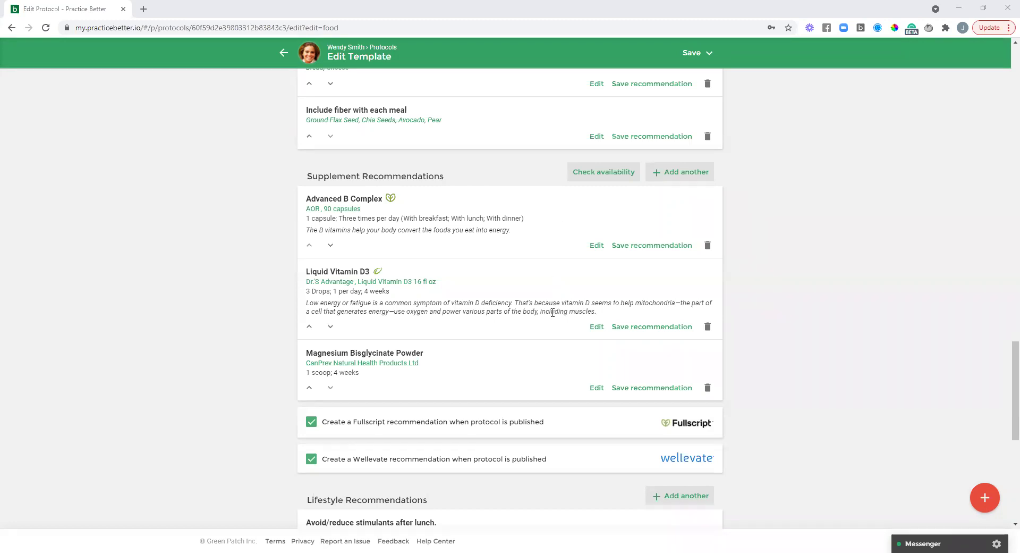
click(682, 175)
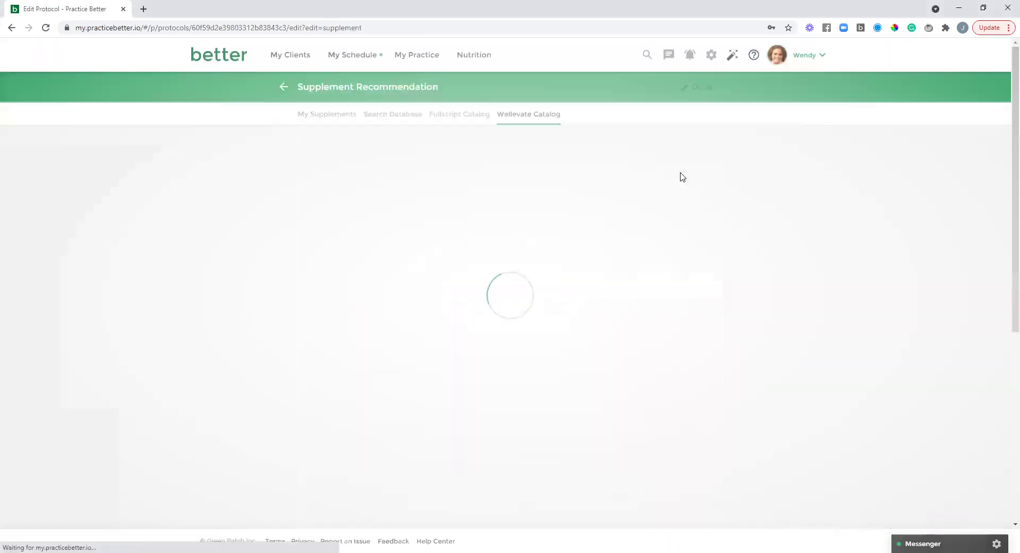
click(318, 114)
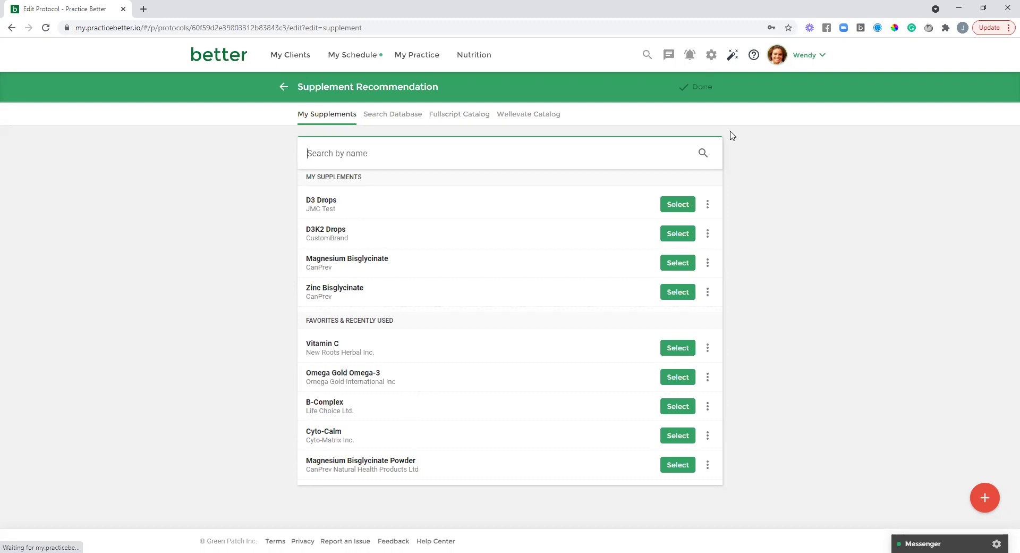
Start a new custom supplement named D3K2 Drops with brand Custom Supplement Brand and a price of 15.00
click(984, 498)
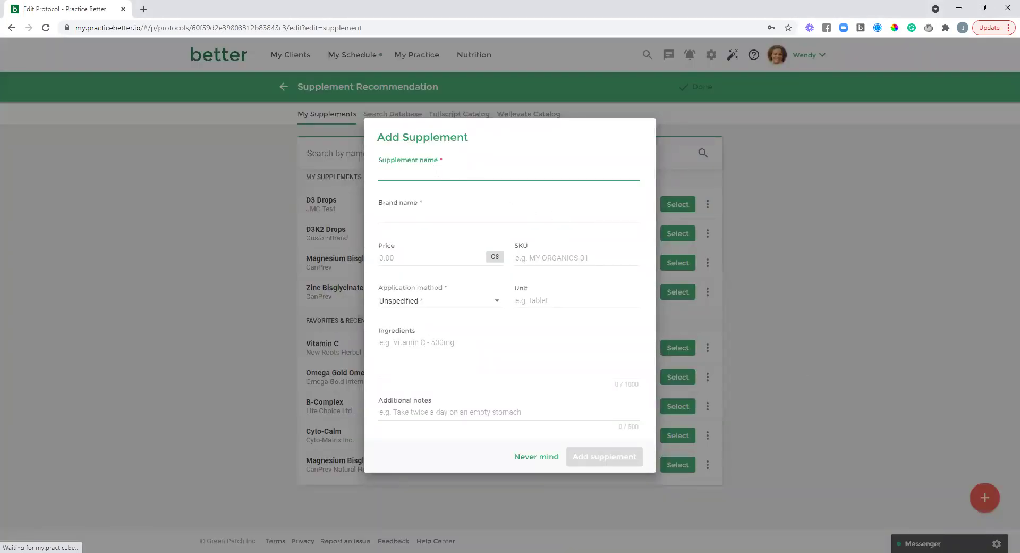
text(D3K2 Drops)
click(426, 221)
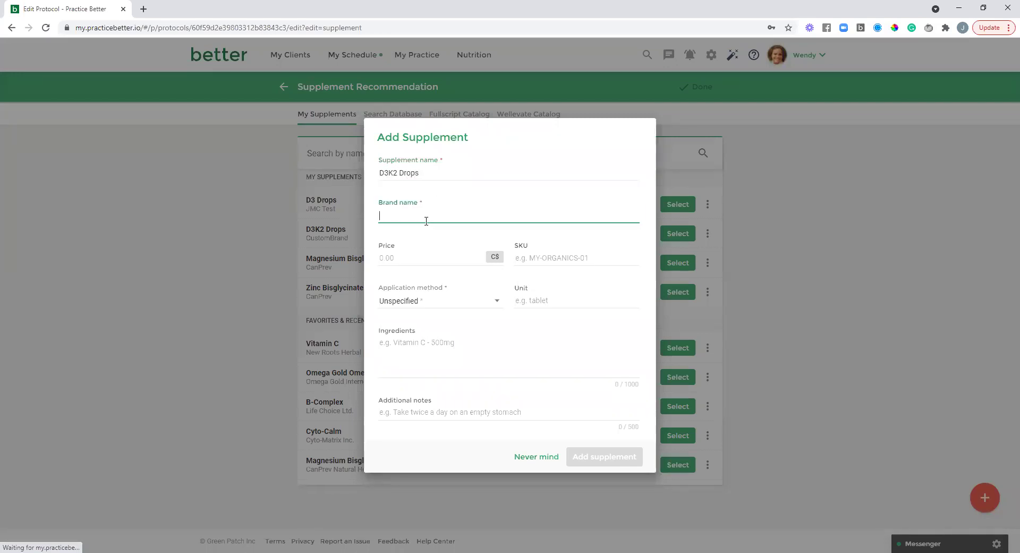
text(Custom Supplement Brand)
click(404, 256)
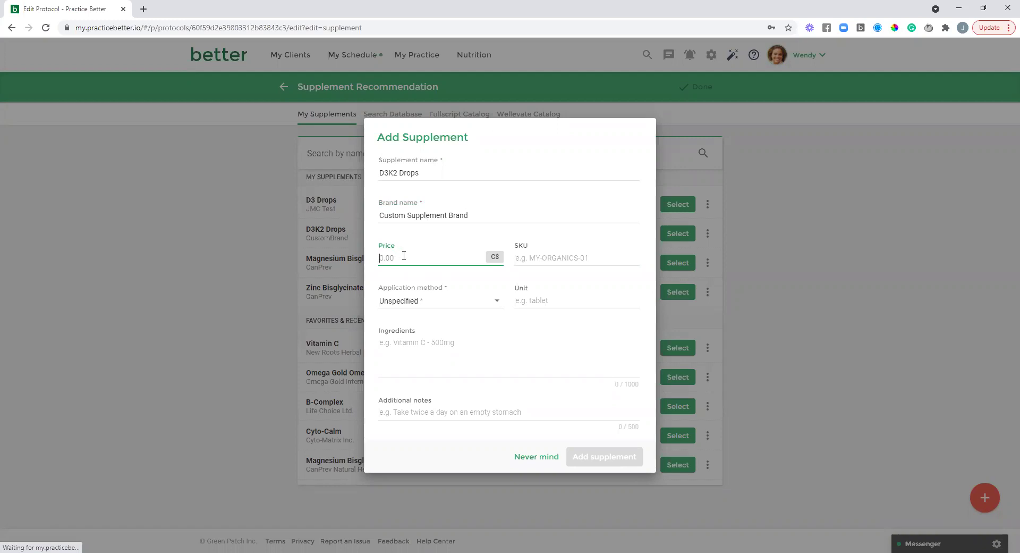
text(15.00)
Set the custom supplement's application method to Oral and its unit to Drops, leave the optional fields blank, and add it
click(445, 302)
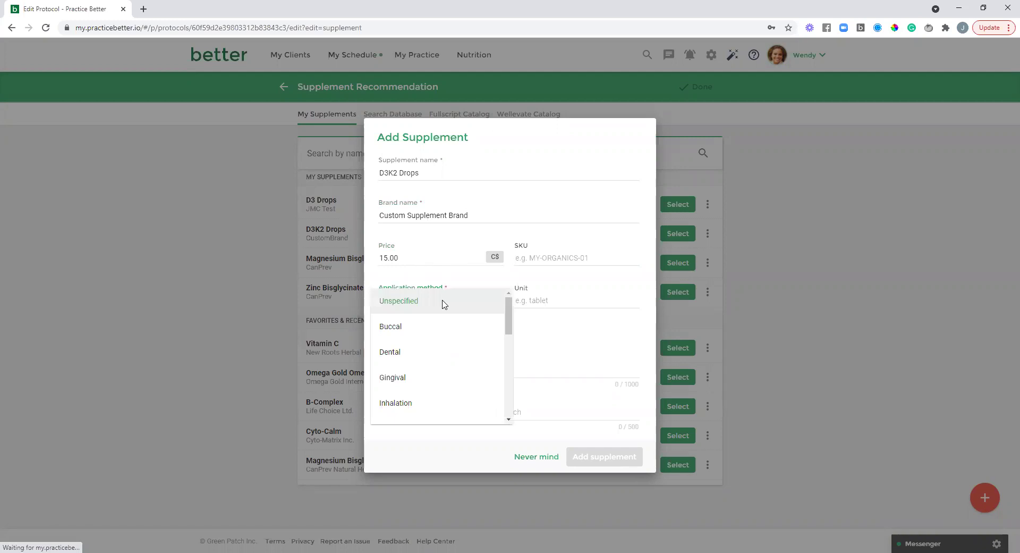
scroll(444, 344, down, 3)
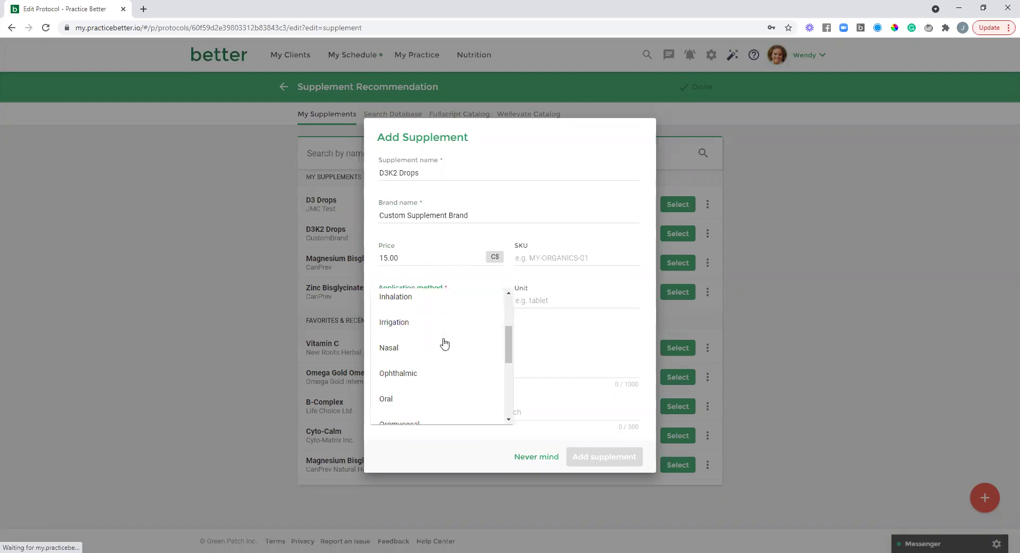
click(396, 351)
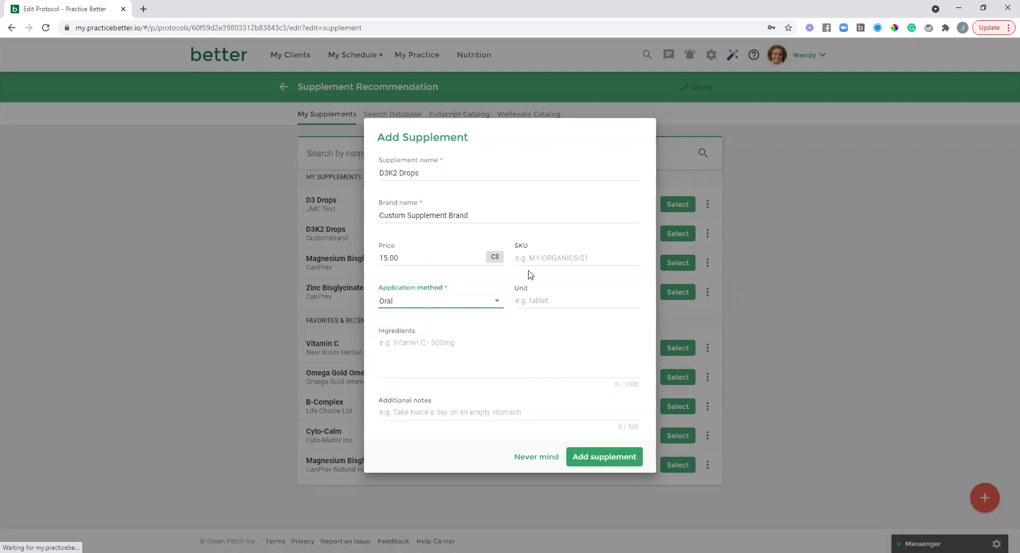
click(528, 257)
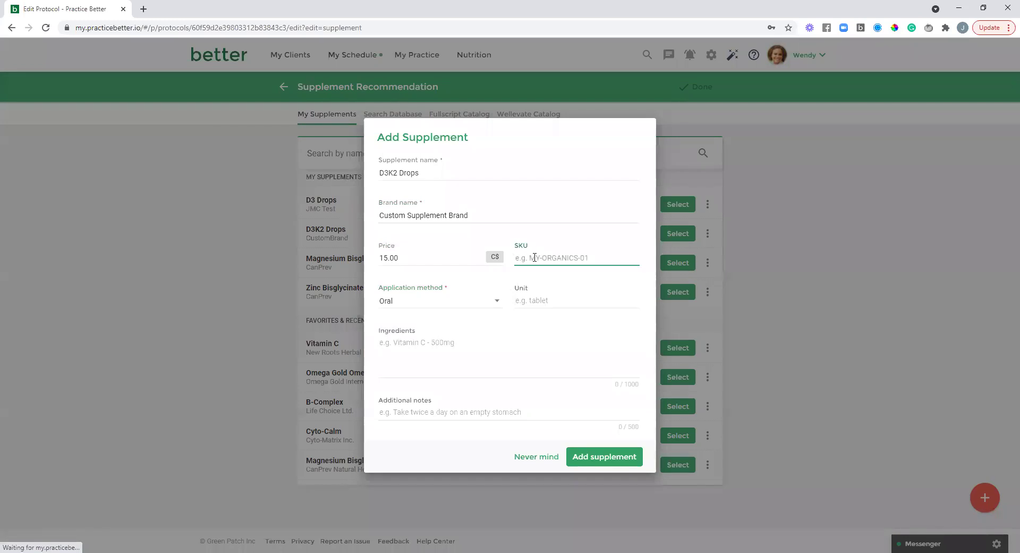
click(533, 299)
text(Drops)
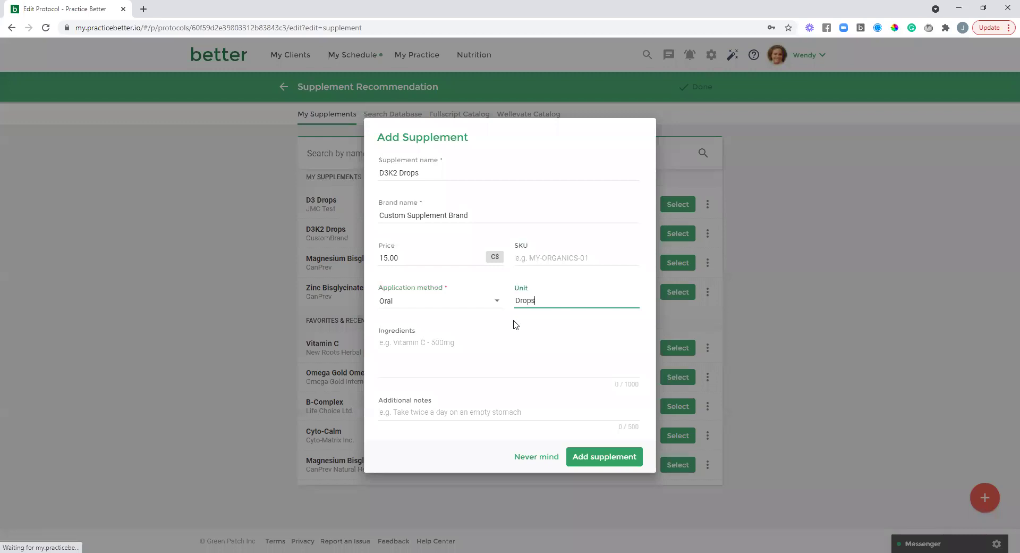
click(442, 348)
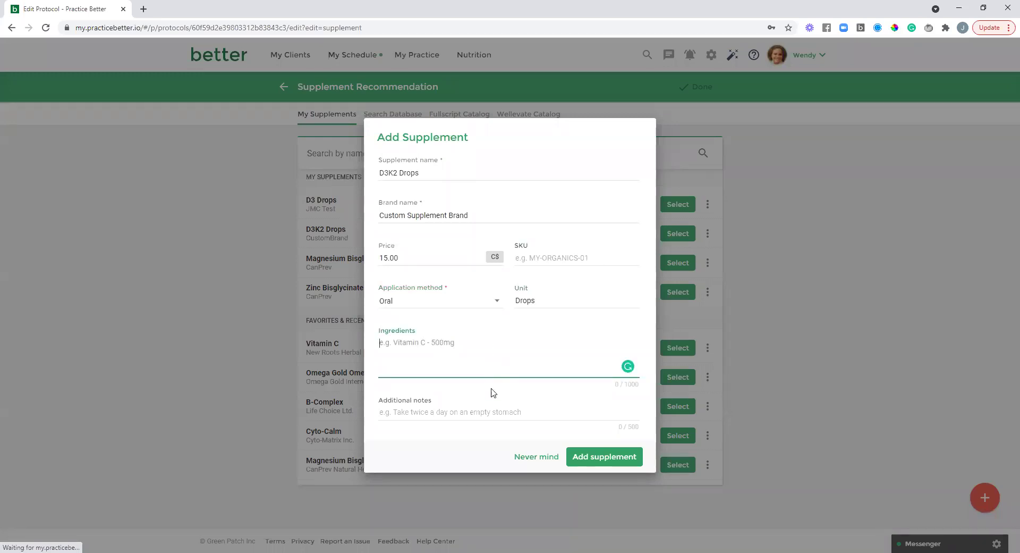
click(441, 409)
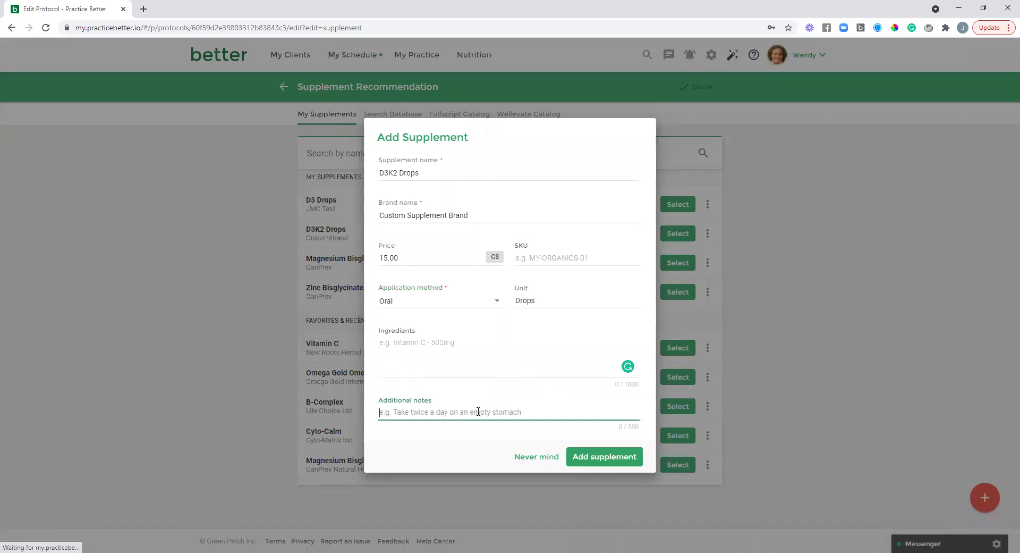
click(597, 460)
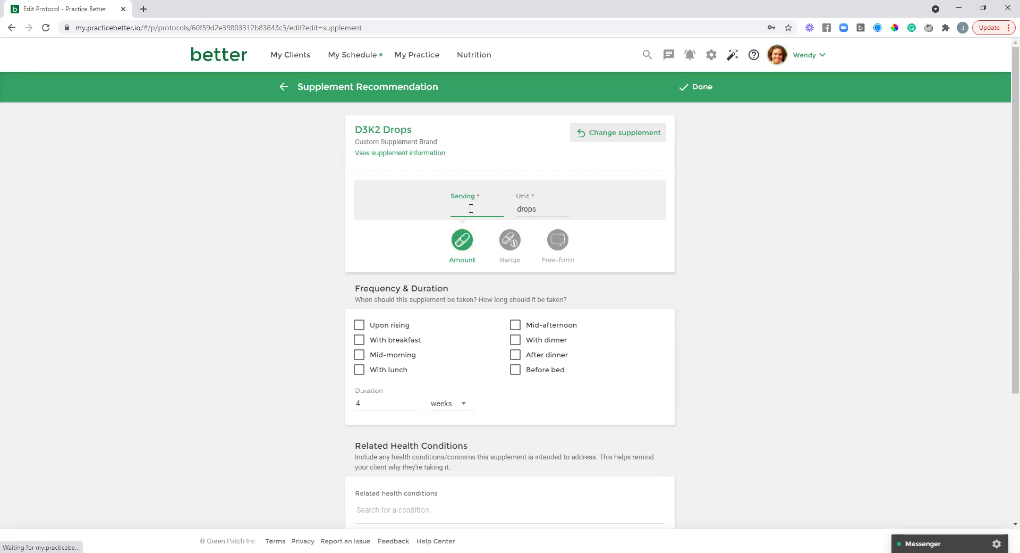
Set the D3K2 Drops serving to 10 drops and schedule it upon rising only
text(10)
scroll(685, 246, down, 1)
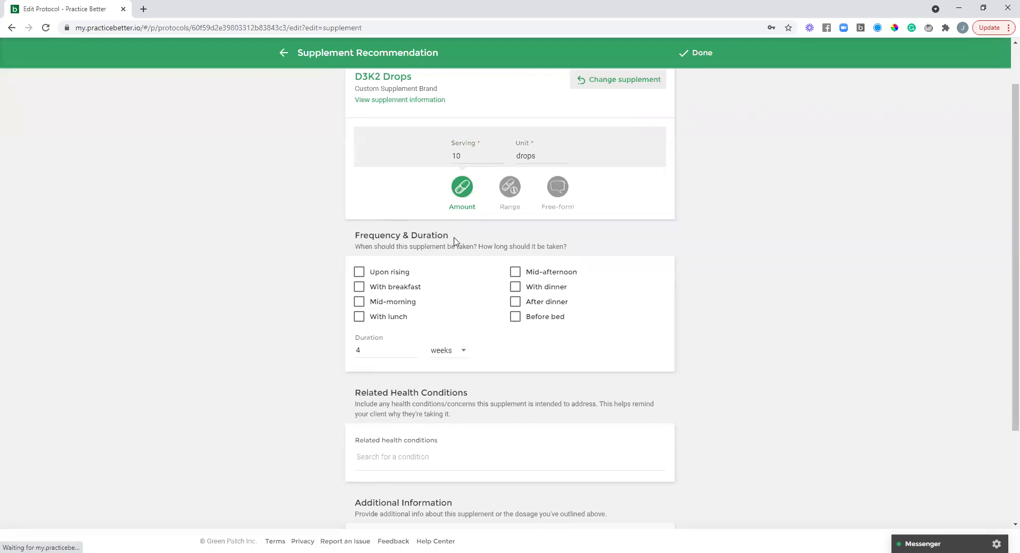
click(364, 274)
click(359, 287)
click(360, 301)
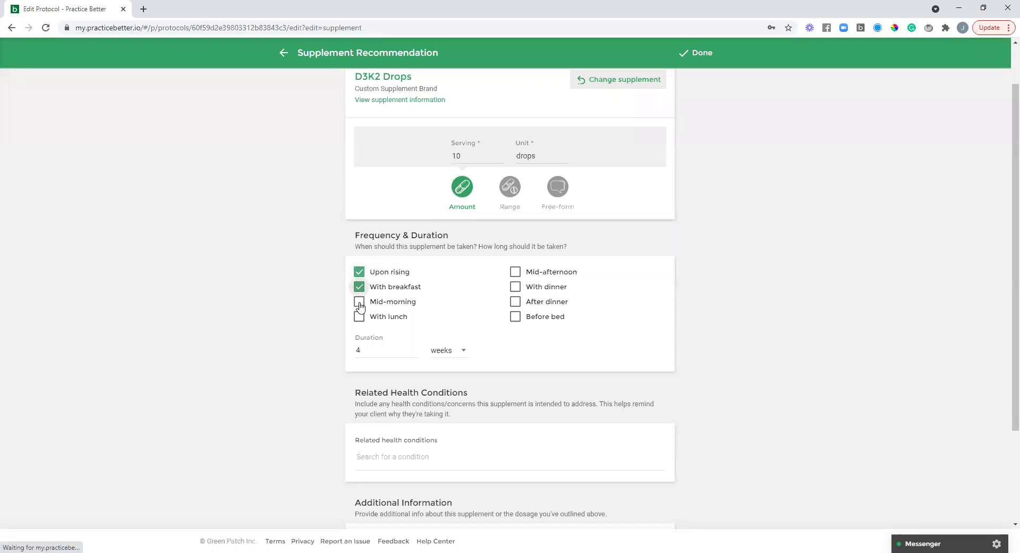
click(359, 288)
click(405, 302)
Finish the D3K2 Drops recommendation with the related health conditions and notes left blank, adding it to the protocol
scroll(781, 319, down, 3)
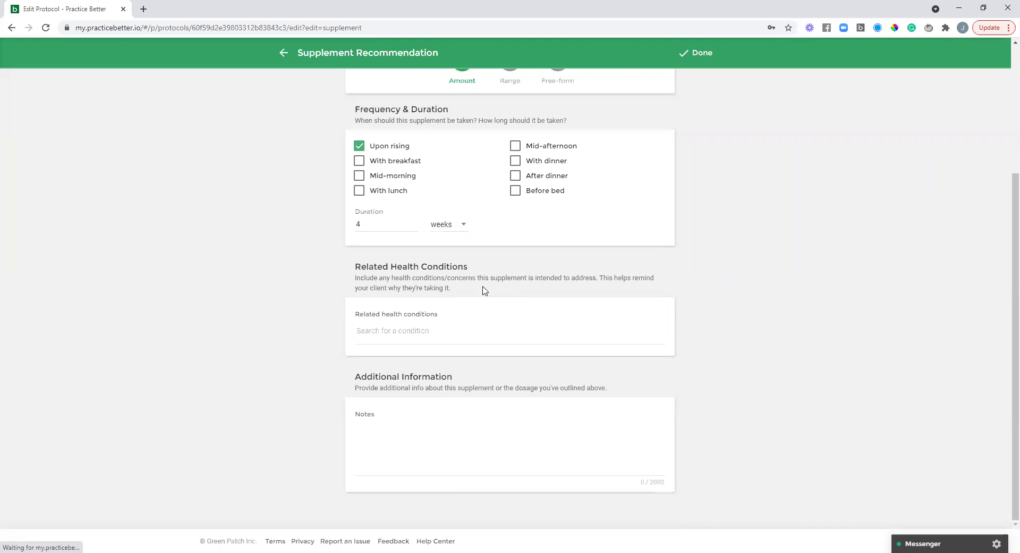
click(414, 327)
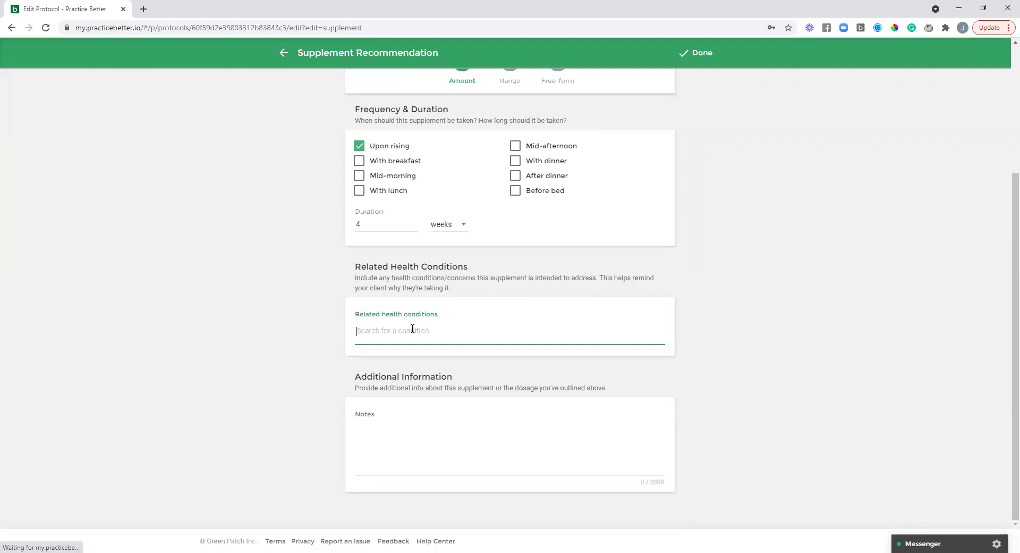
click(383, 430)
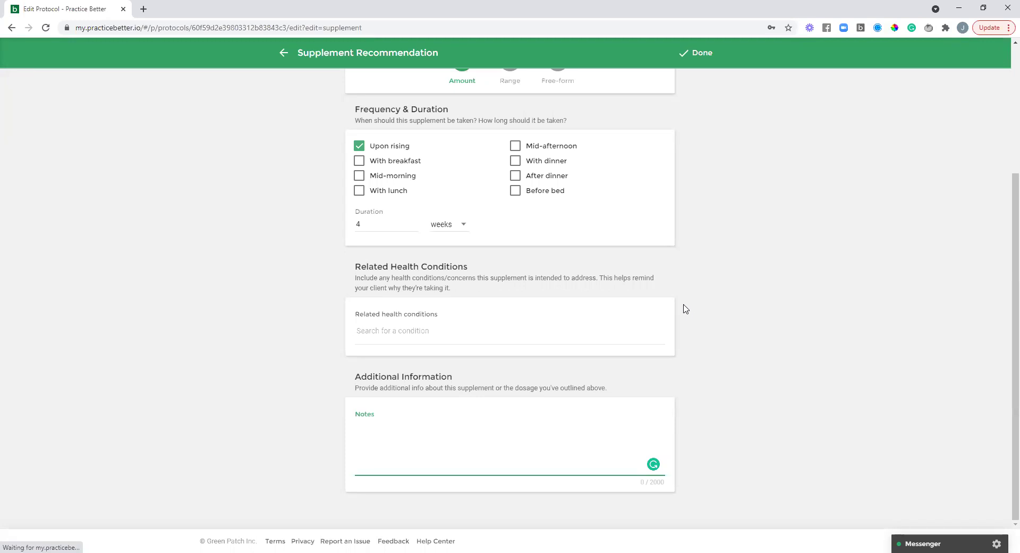
scroll(685, 307, up, 4)
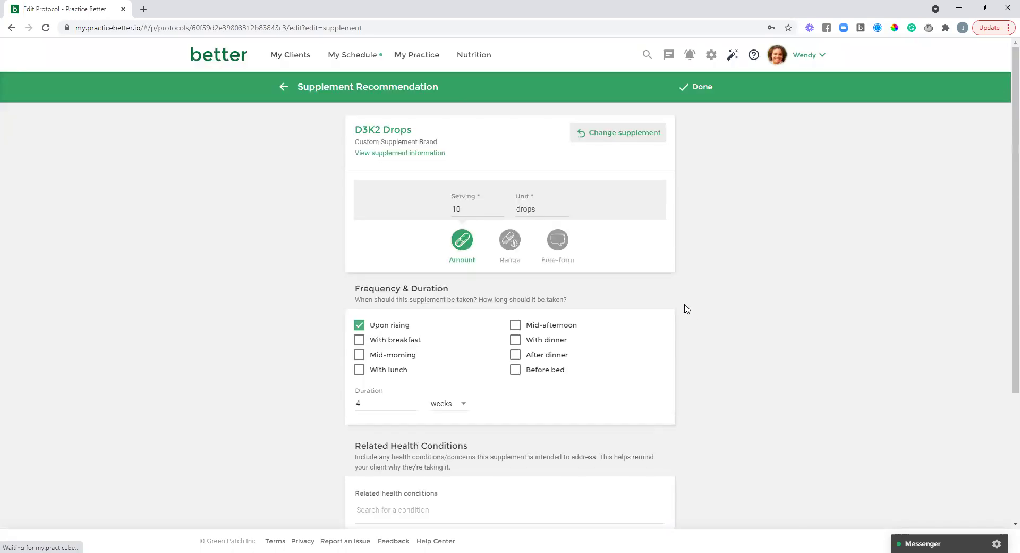
click(699, 88)
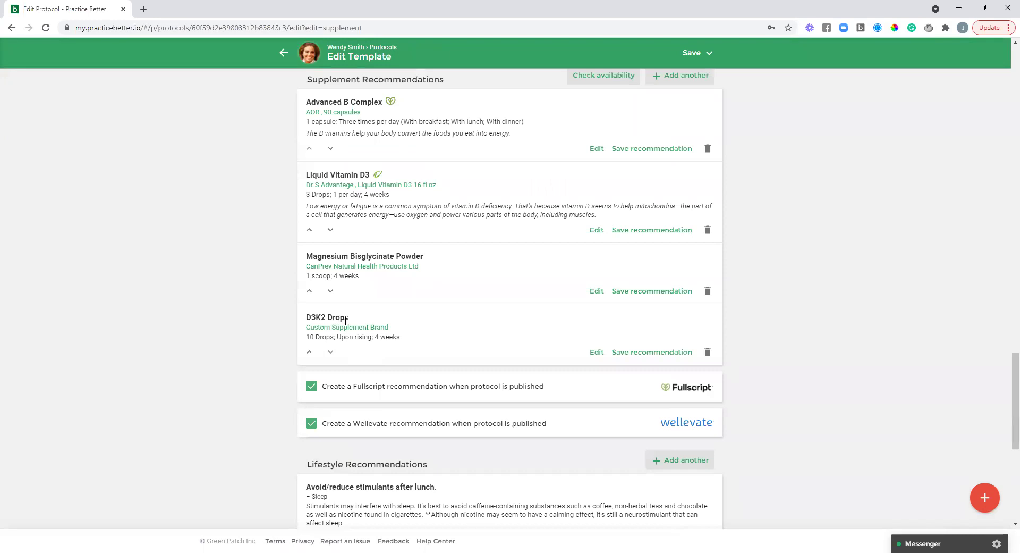
Start another supplement recommendation and search the supplement database for "canprev" without a brand filter
scroll(810, 252, up, 1)
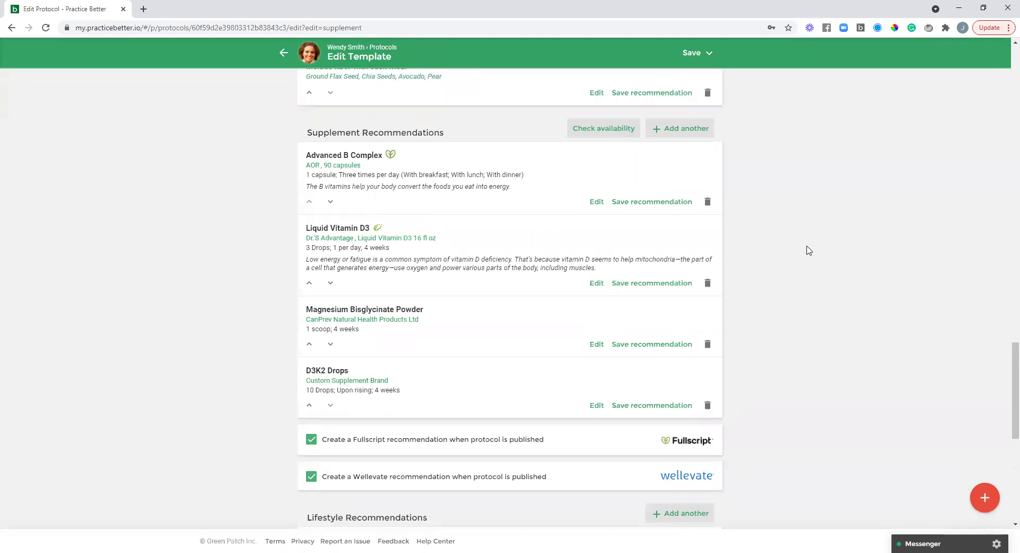
click(670, 131)
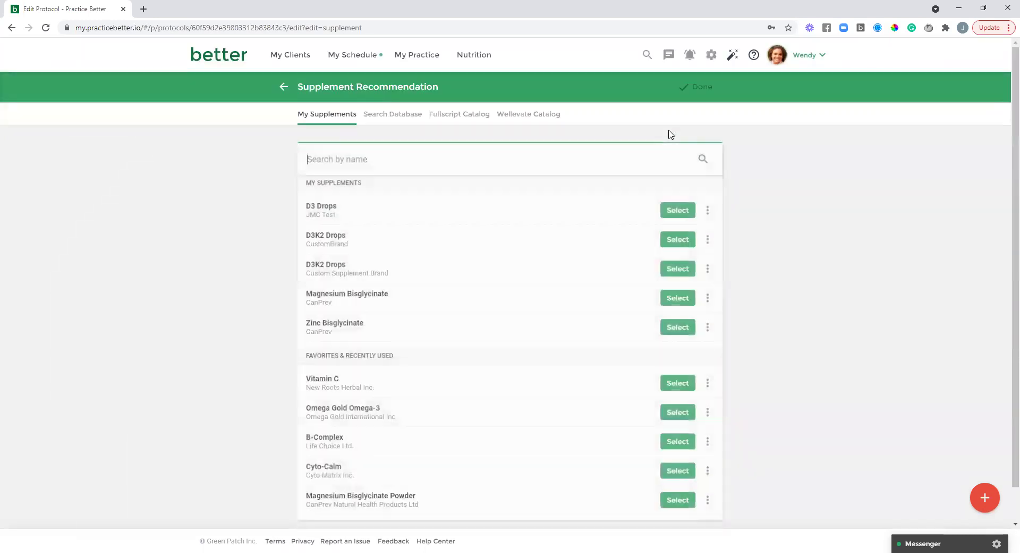
click(390, 116)
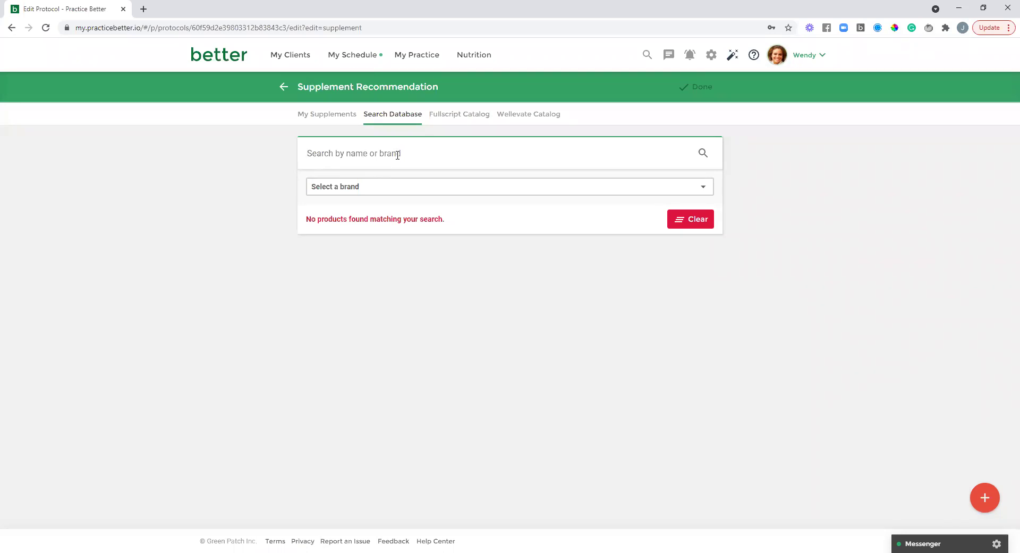
click(356, 192)
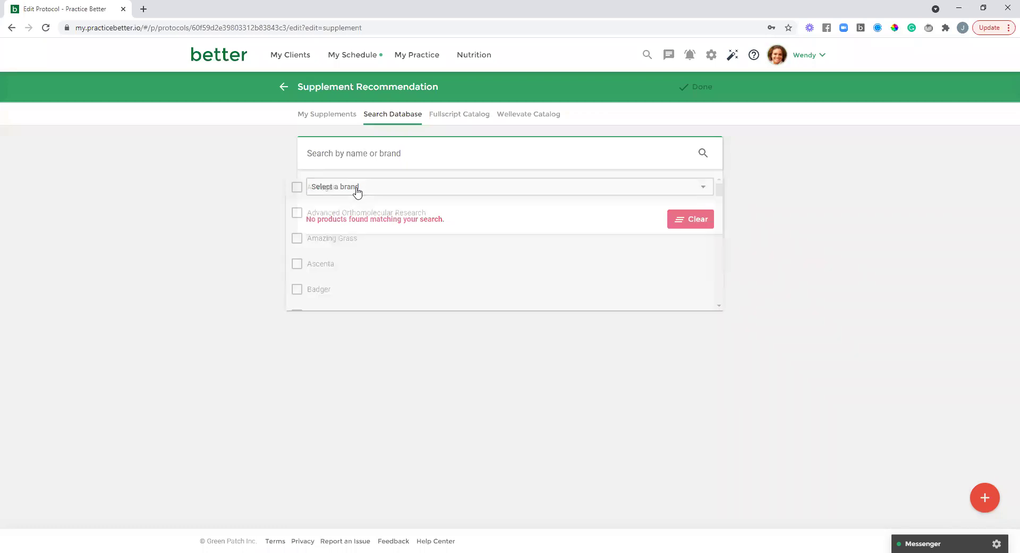
click(356, 153)
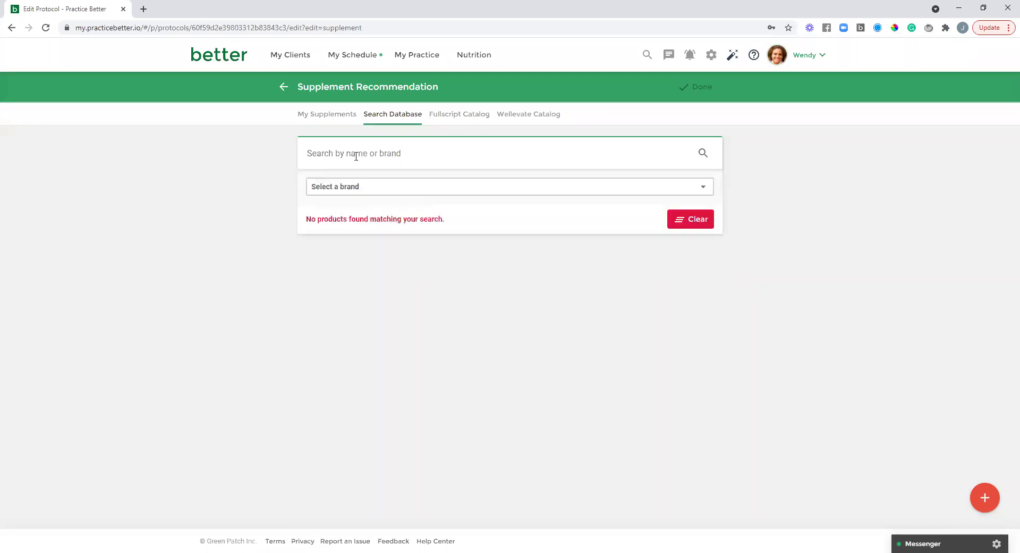
text(canprev)
click(703, 154)
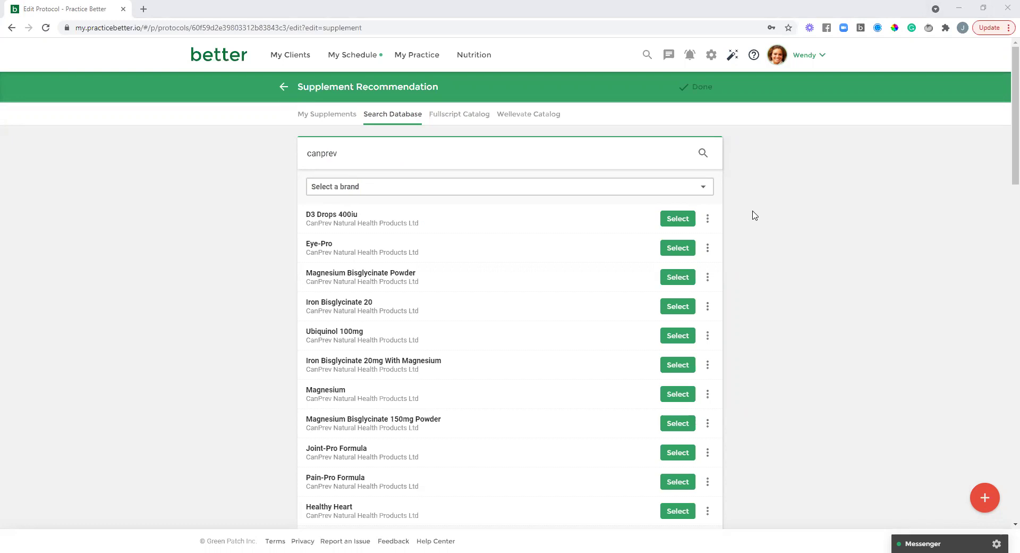
Compare the supplement details of D3 Drops 400iu and Magnesium Bisglycinate Powder side by side, then close both
click(708, 222)
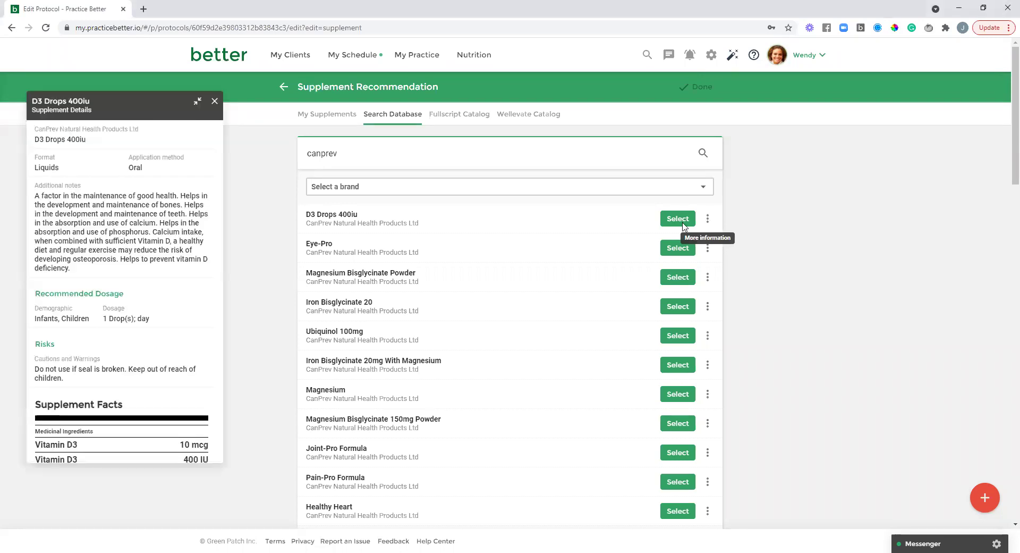
drag(112, 98, 191, 80)
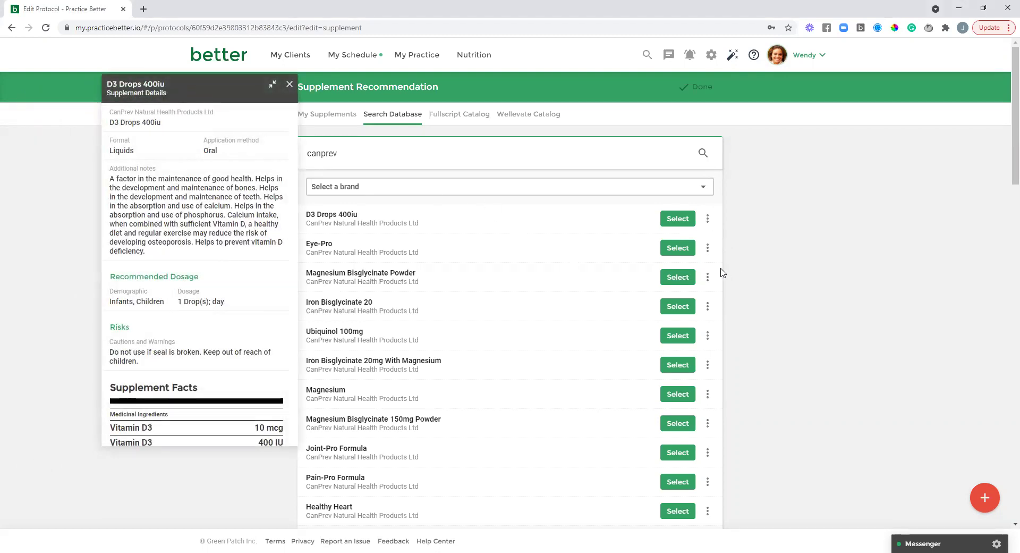
click(708, 280)
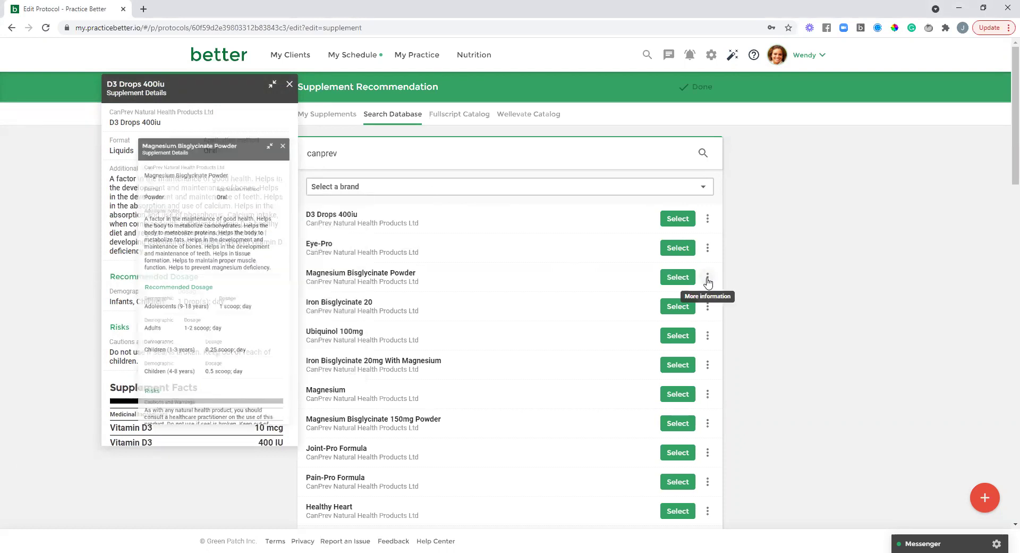
drag(193, 97, 413, 91)
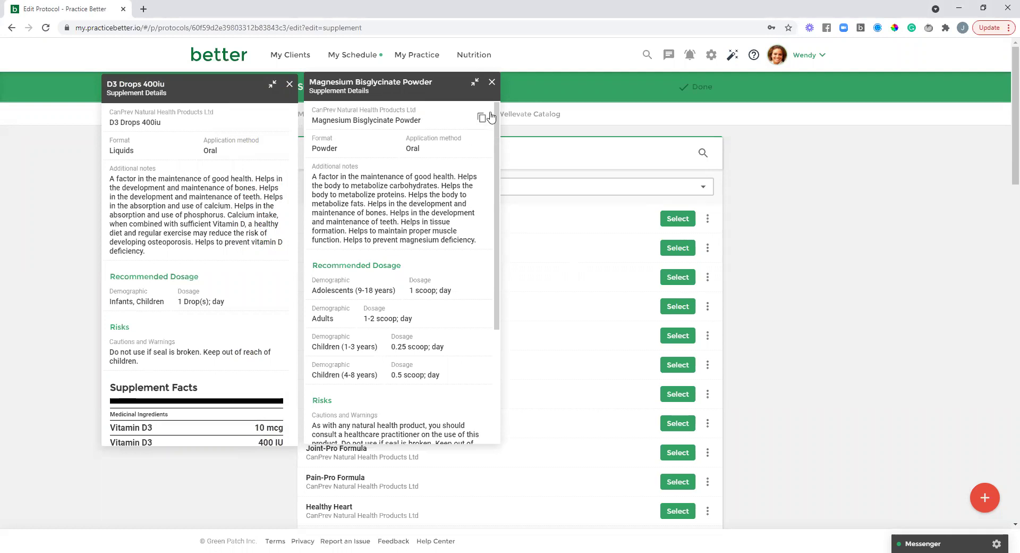
click(492, 84)
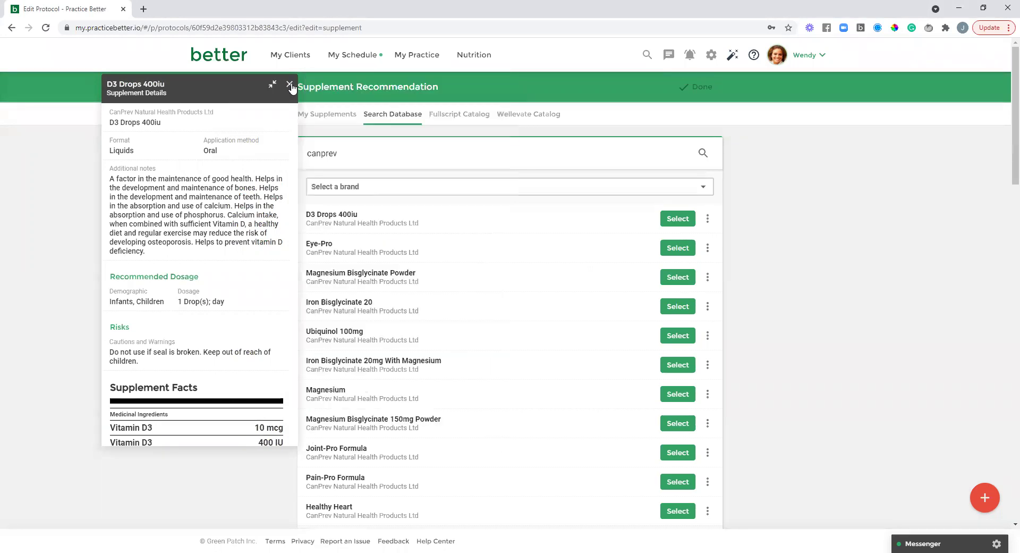
click(289, 84)
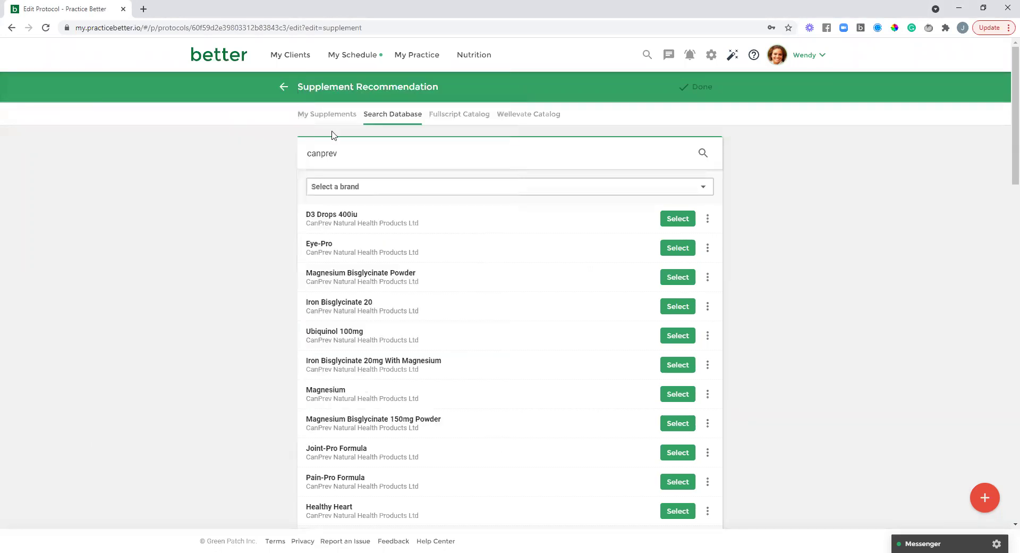
Add D3 Drops 400iu by CanPrev Natural Health Products Ltd to the protocol with a serving of 1 drop
click(676, 220)
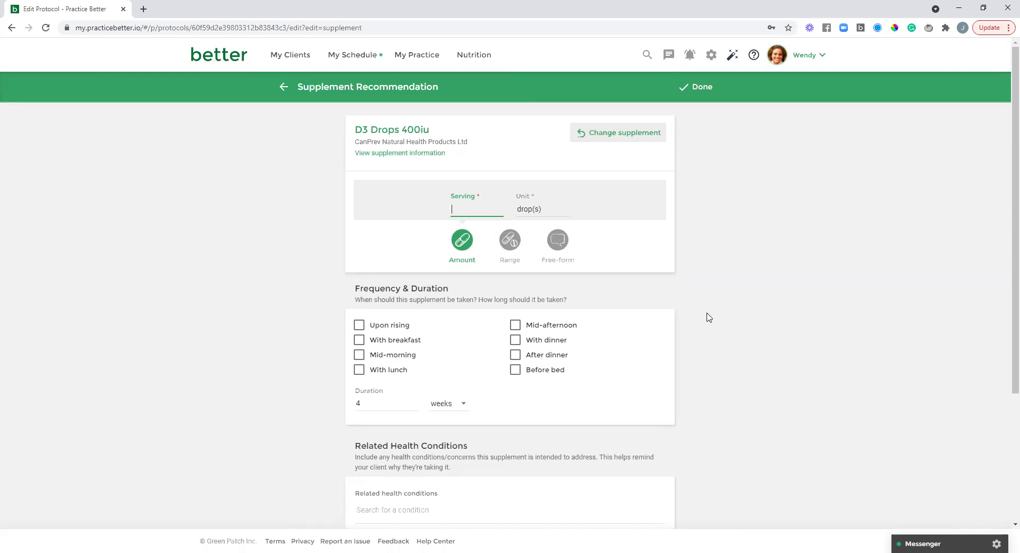
text(1)
click(708, 145)
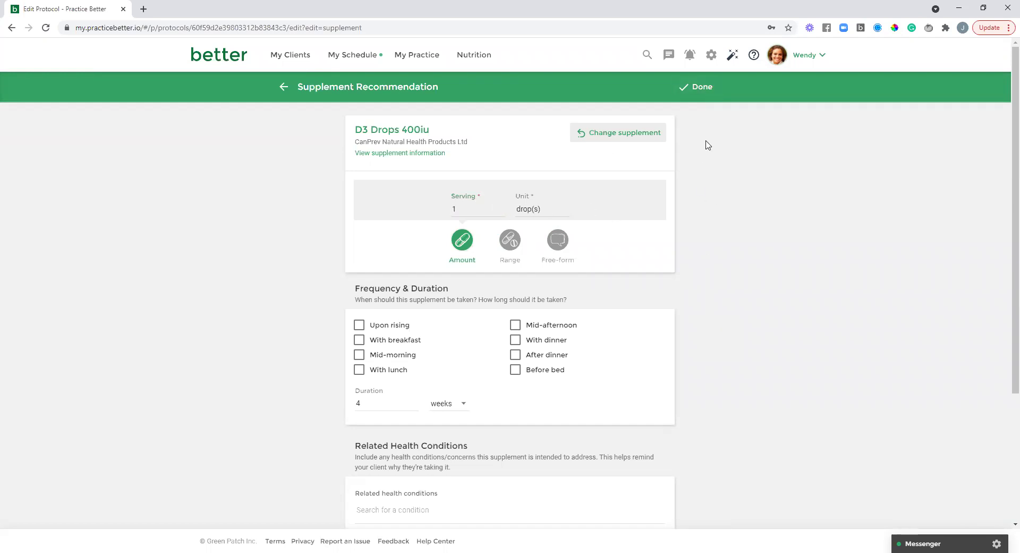
click(702, 88)
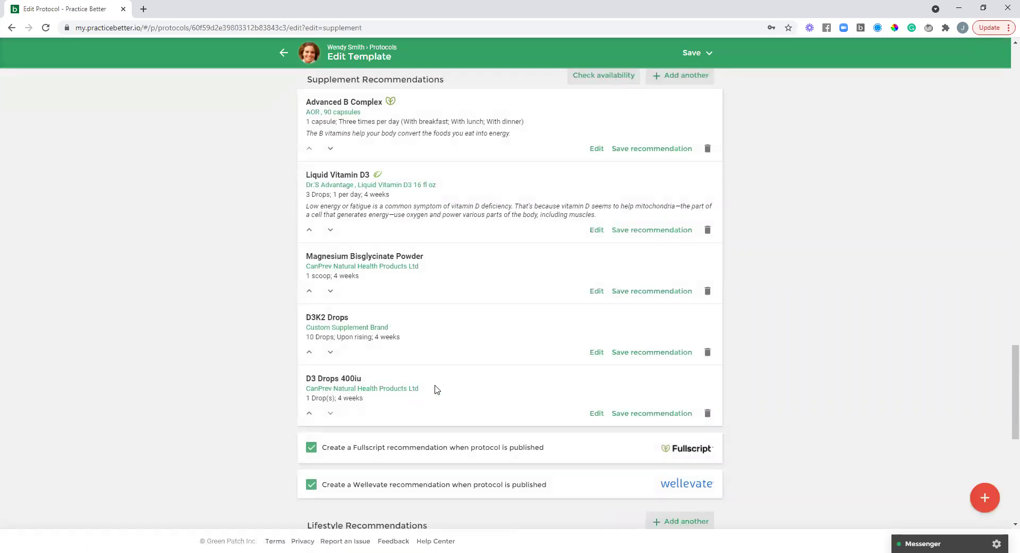
Start another supplement recommendation and filter the Fullscript Catalog by the Probiotics supplement type
scroll(462, 392, up, 1)
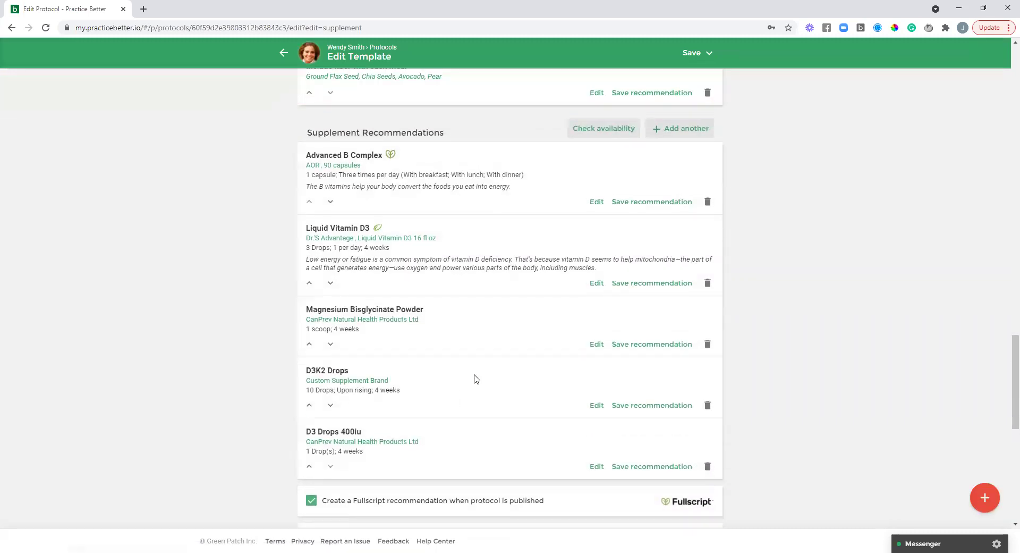
click(682, 131)
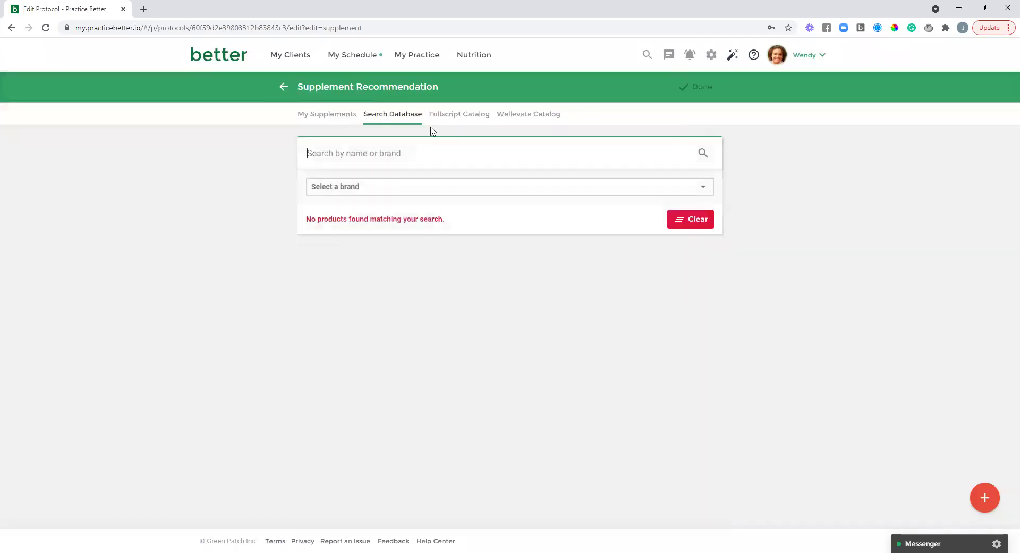
click(468, 120)
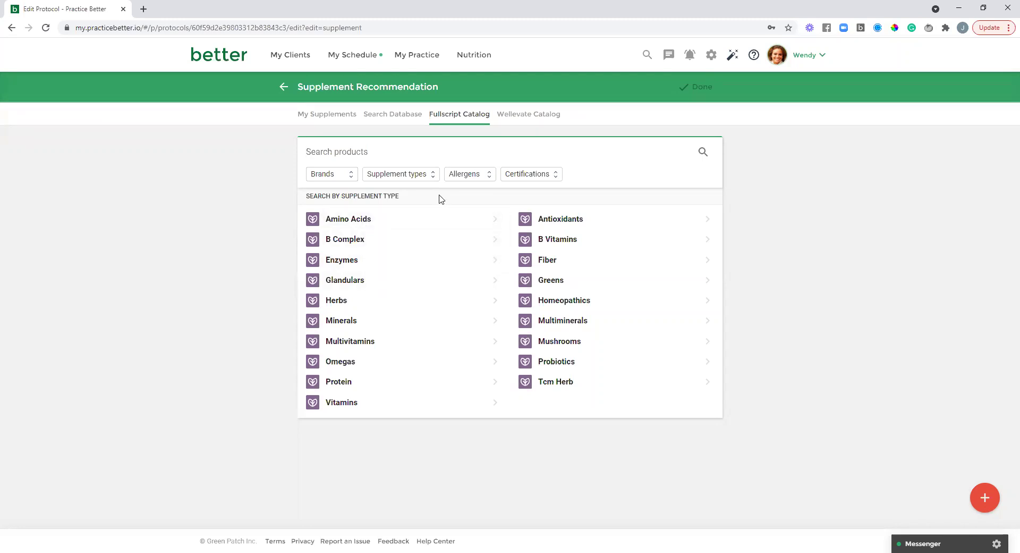
click(409, 178)
scroll(412, 199, down, 3)
scroll(412, 200, down, 5)
click(390, 186)
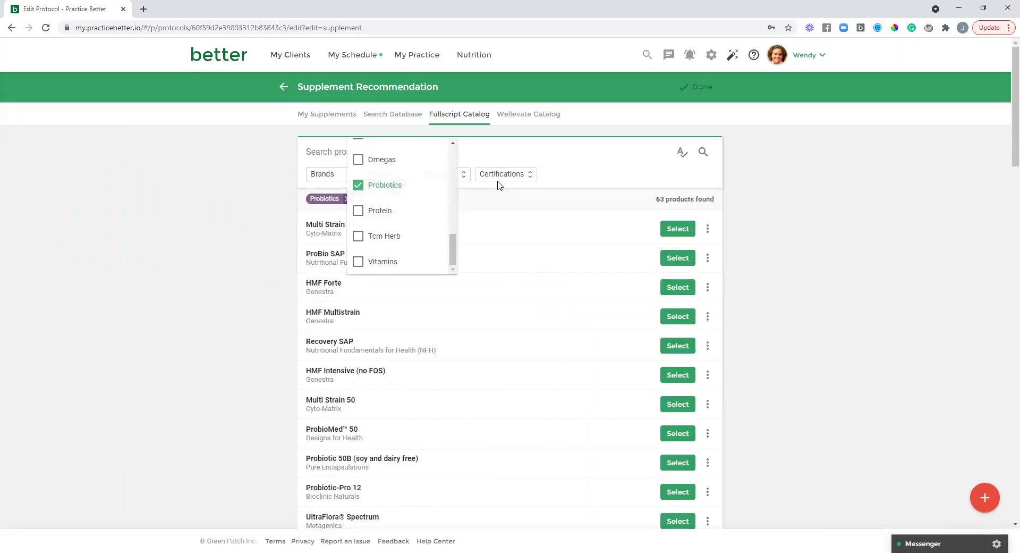
Narrow the probiotic products to those with the Vegan certification that are in stock
click(500, 183)
click(509, 175)
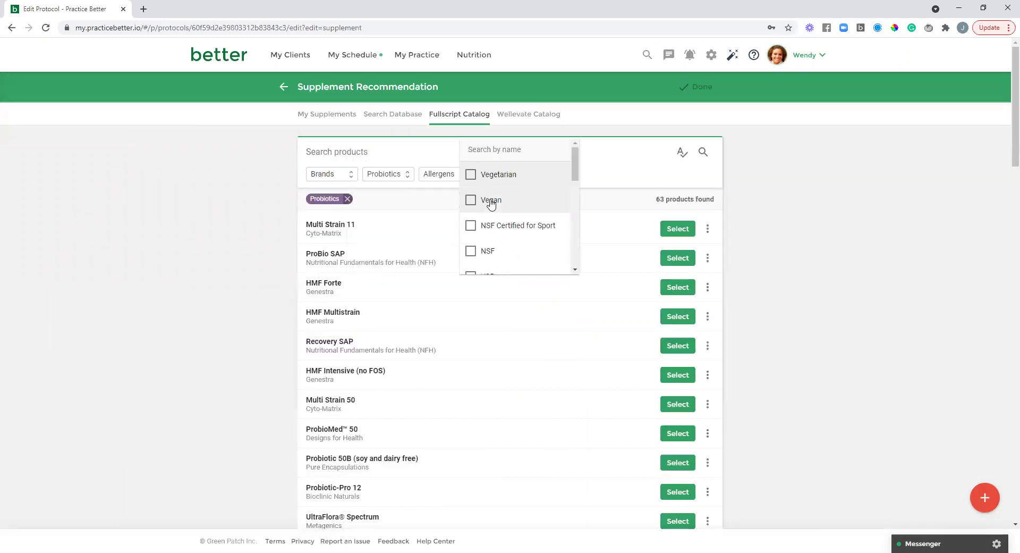
click(491, 201)
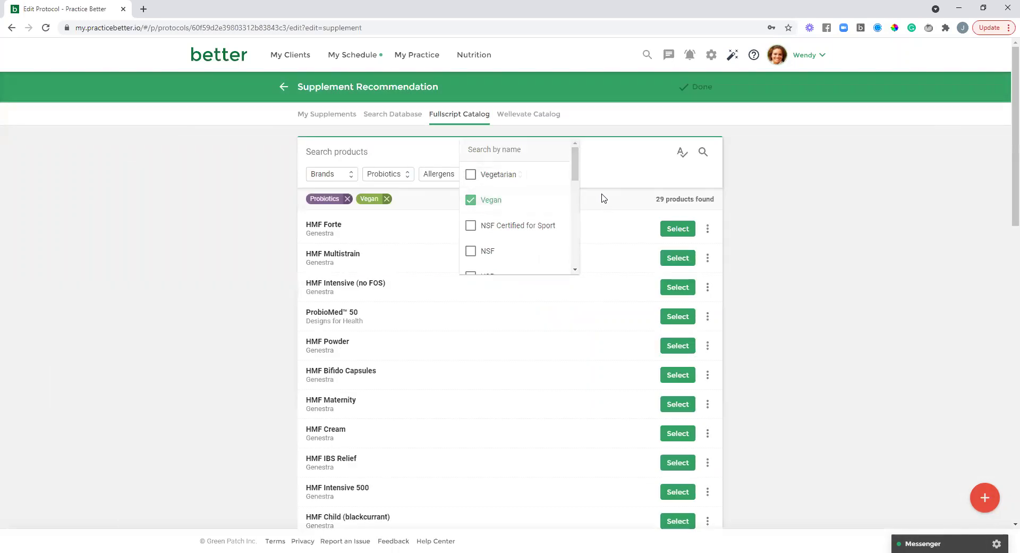
click(604, 198)
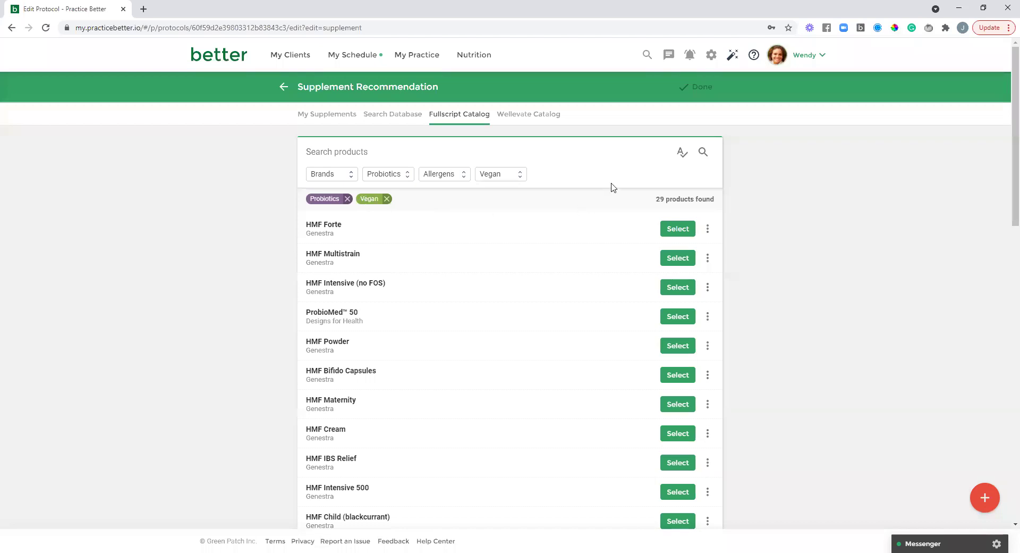
click(680, 156)
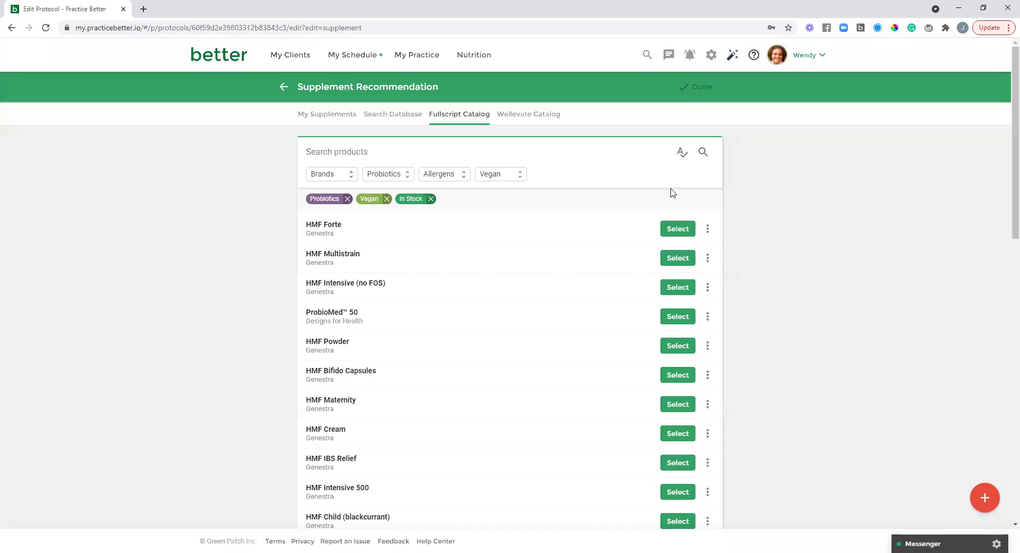
Compare the product details of HMF Forte, HMF Multistrain and HMF Intensive (no FOS), then close the comparison
click(709, 230)
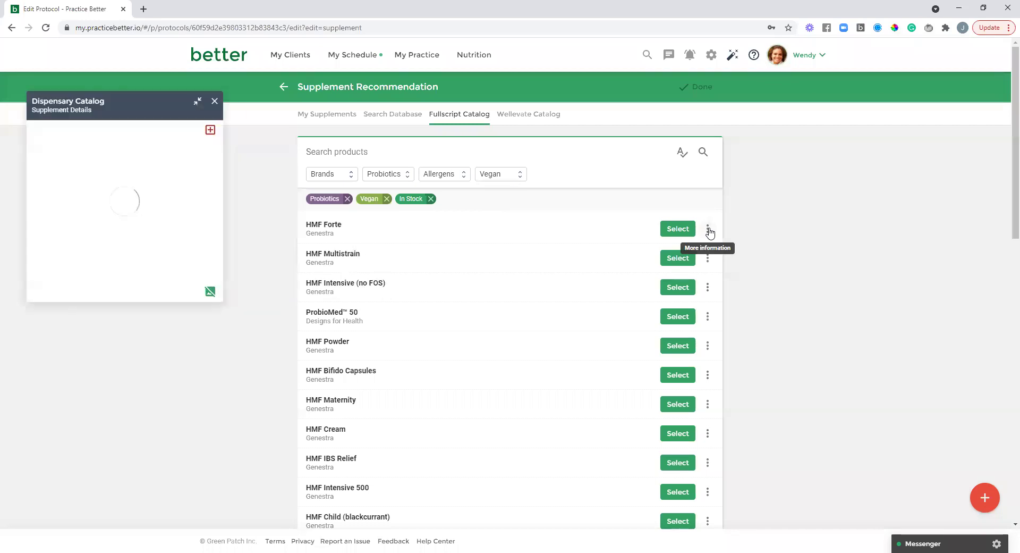
click(710, 259)
click(707, 287)
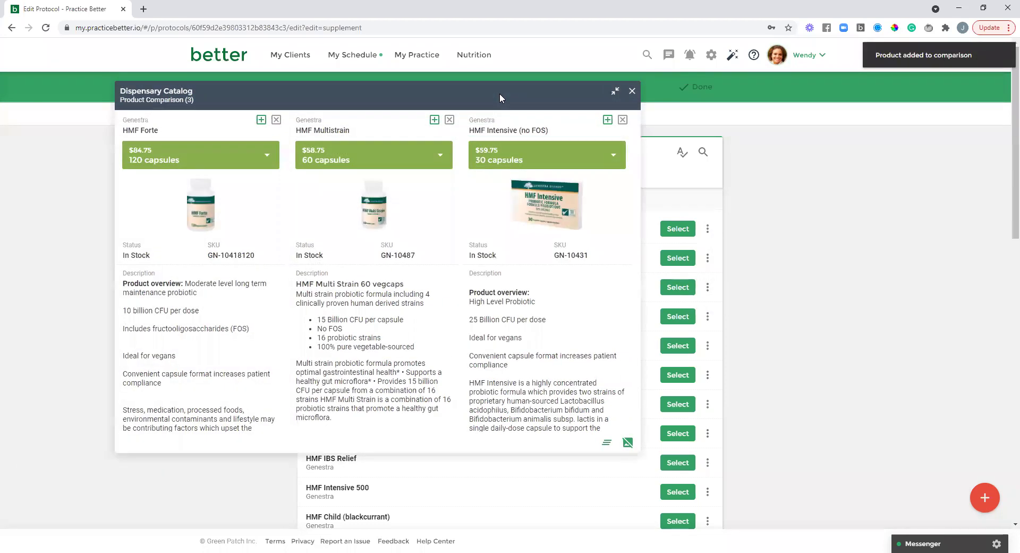
click(633, 91)
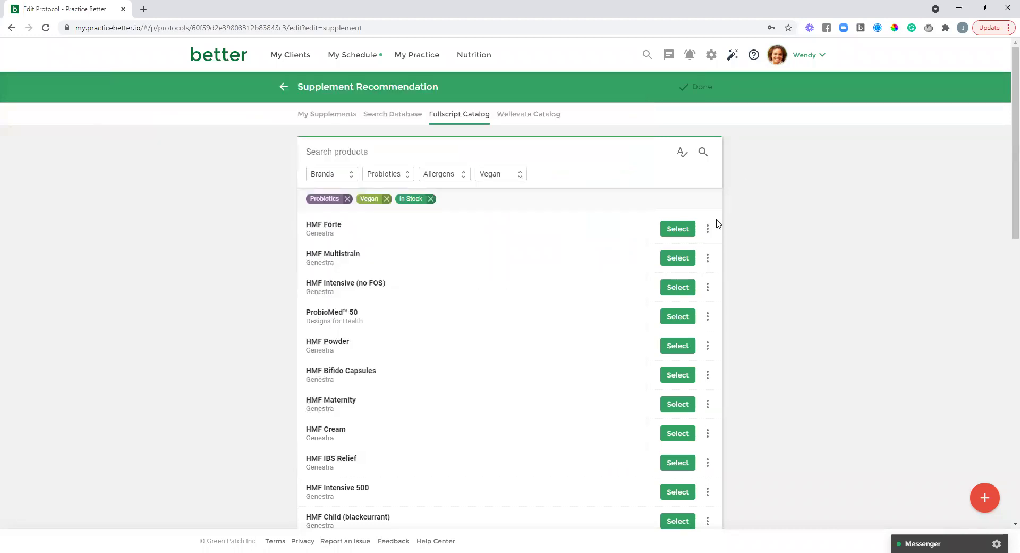
Add the 60 capsules variant of Genestra HMF Forte to the protocol with the recommended dosage of 1 capsule twice per day
click(682, 229)
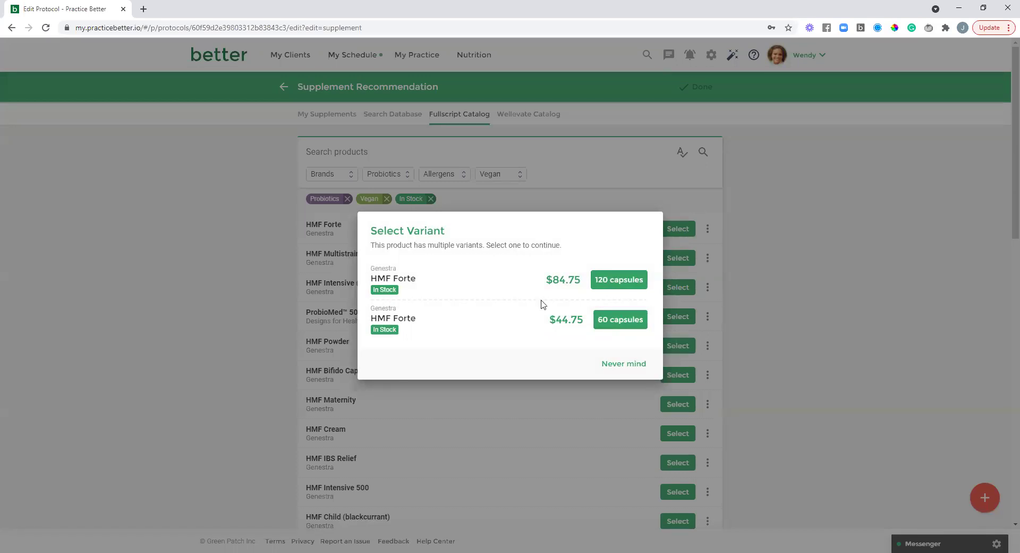
click(623, 325)
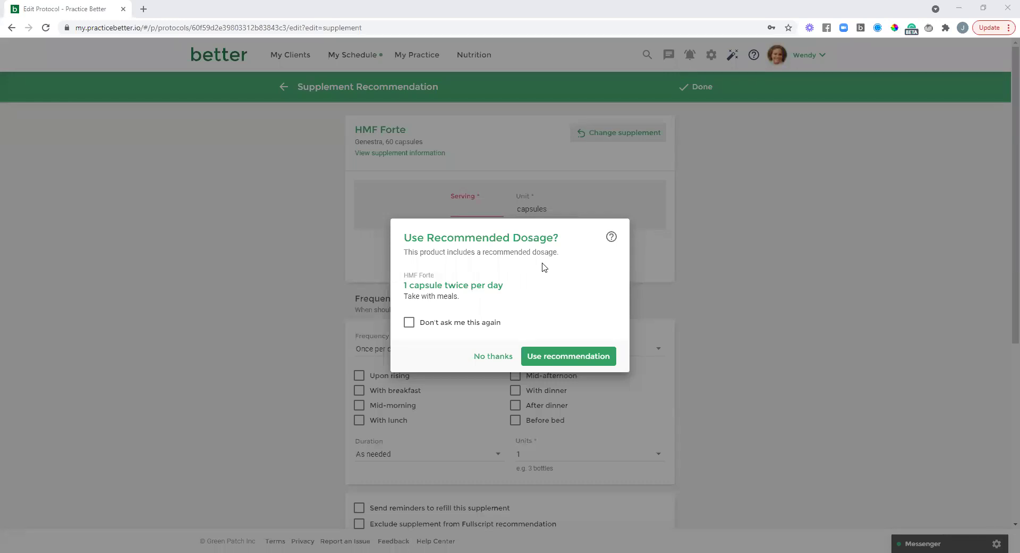
click(437, 325)
click(555, 357)
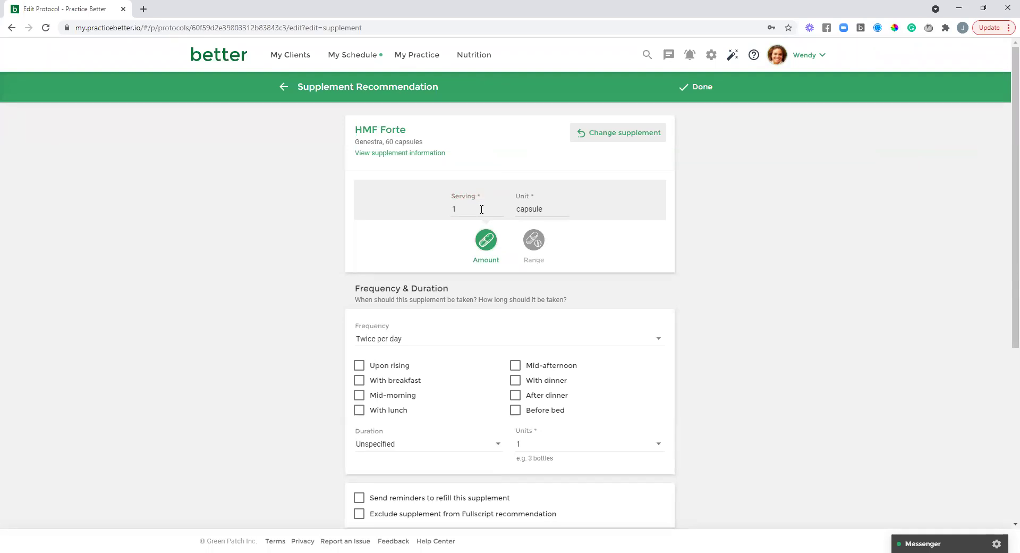
click(706, 92)
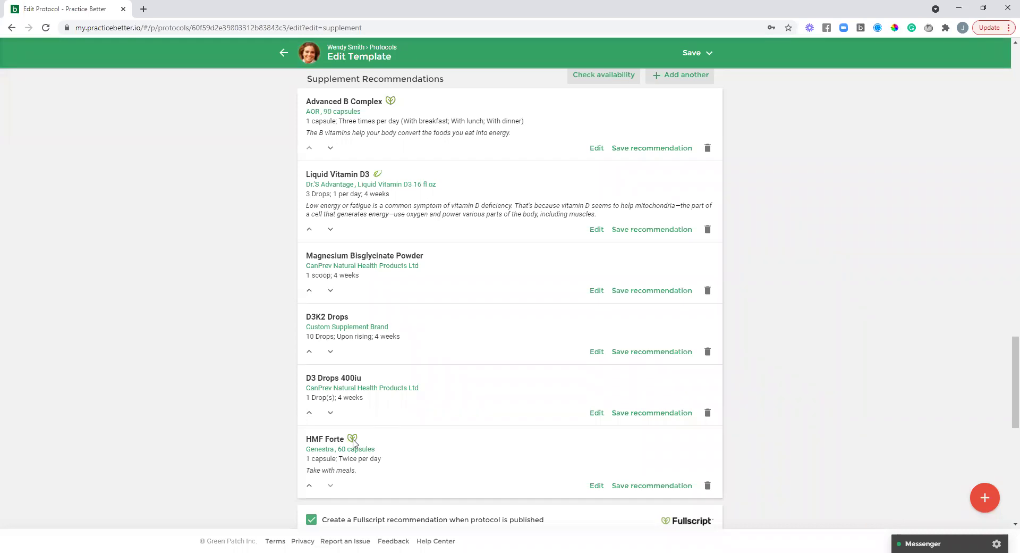
Start another supplement recommendation and filter the Wellevate Catalog to in-stock Adrenal & Stress Support products, without a brand filter
mouse_move(353, 441)
click(679, 75)
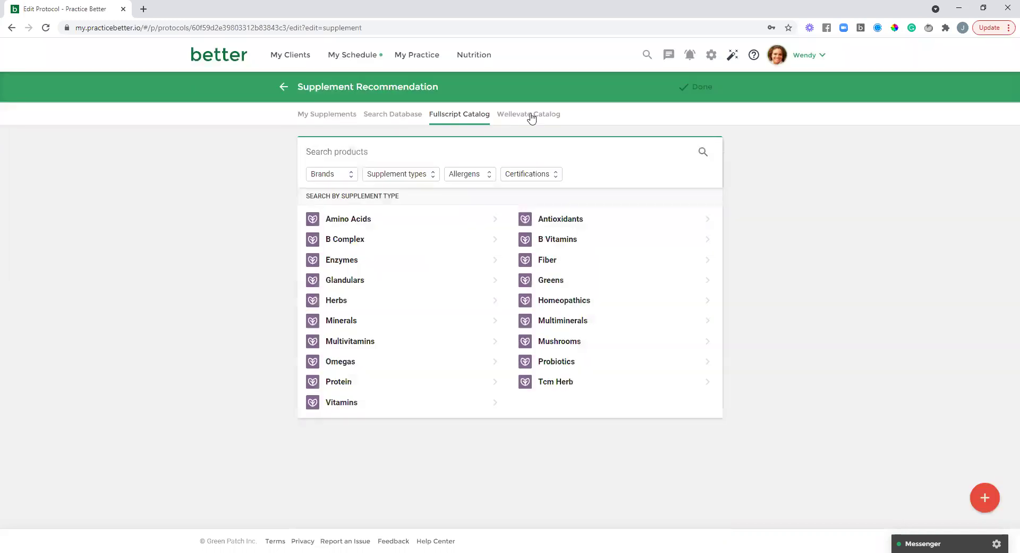
click(528, 113)
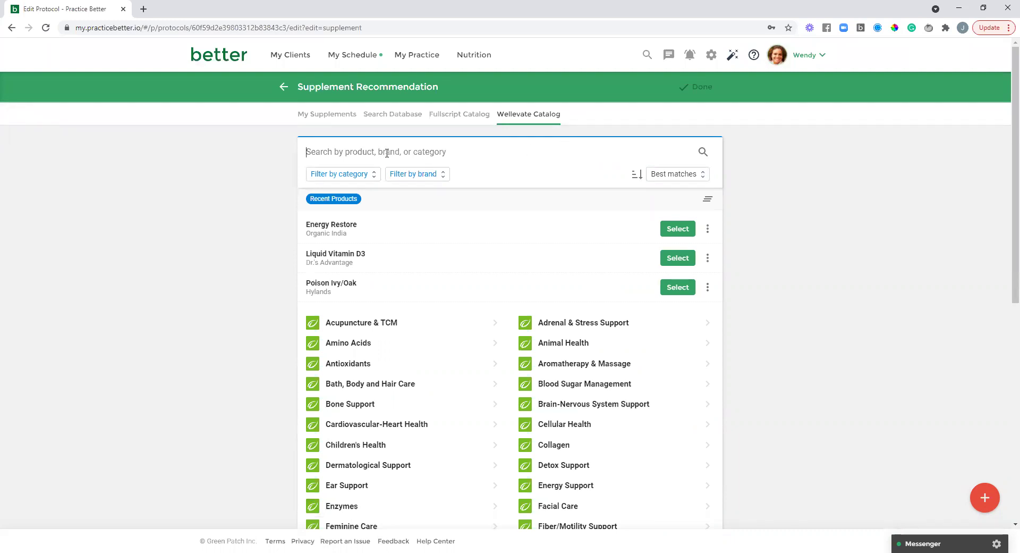
click(373, 177)
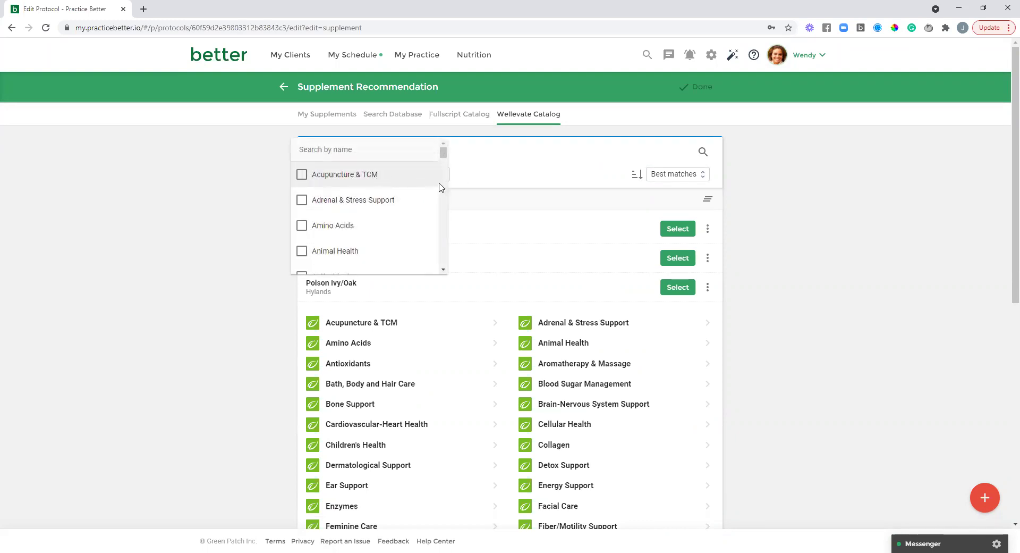
click(366, 200)
click(533, 182)
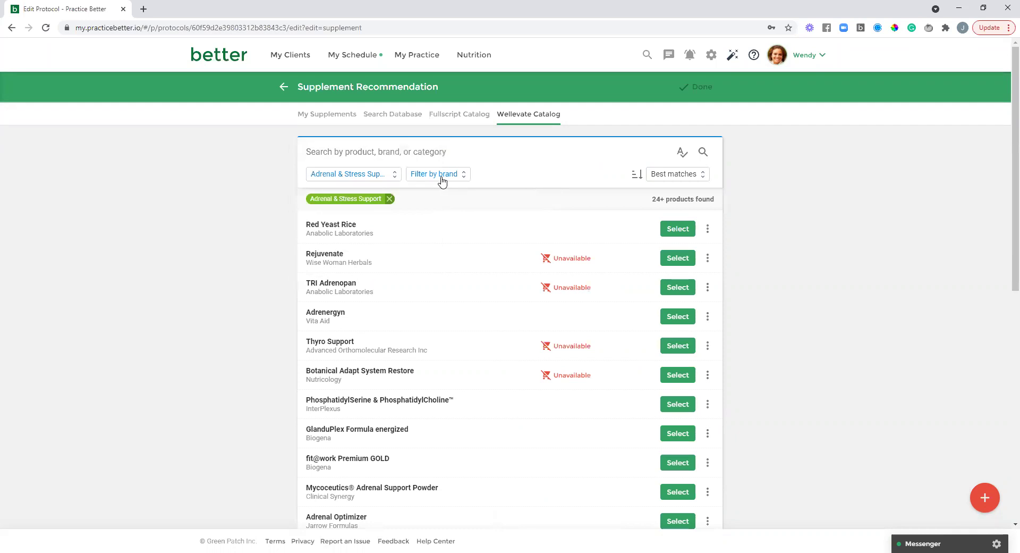
click(440, 177)
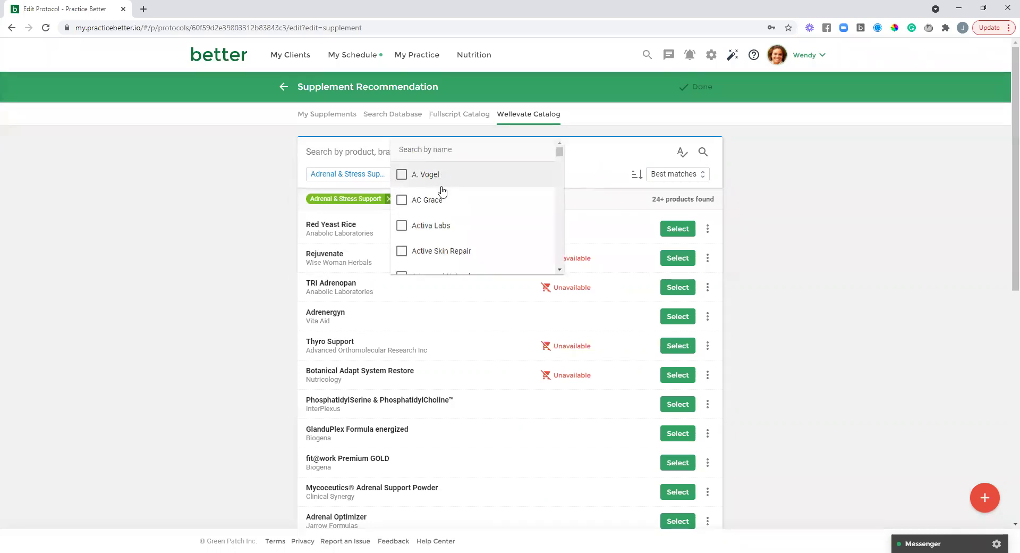
click(602, 168)
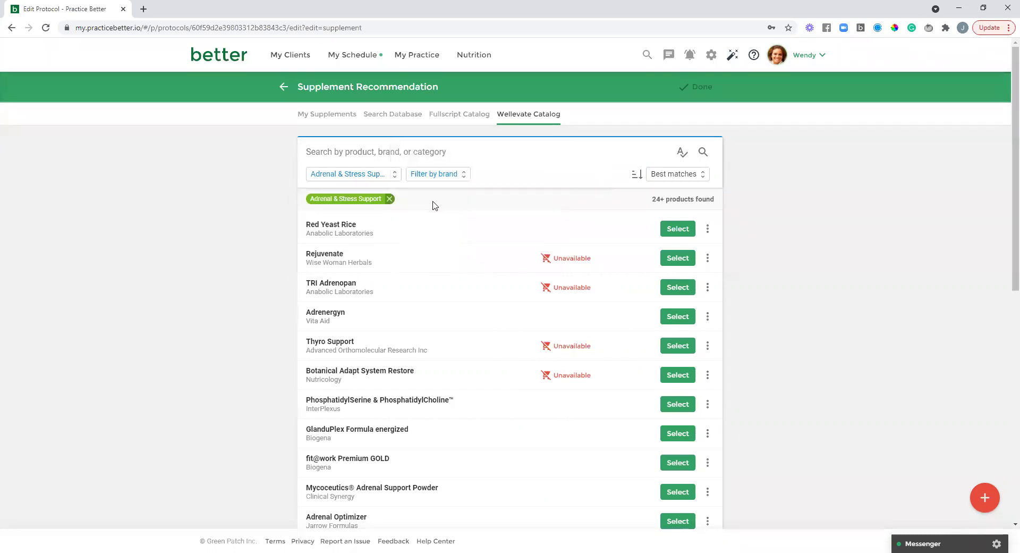
click(682, 154)
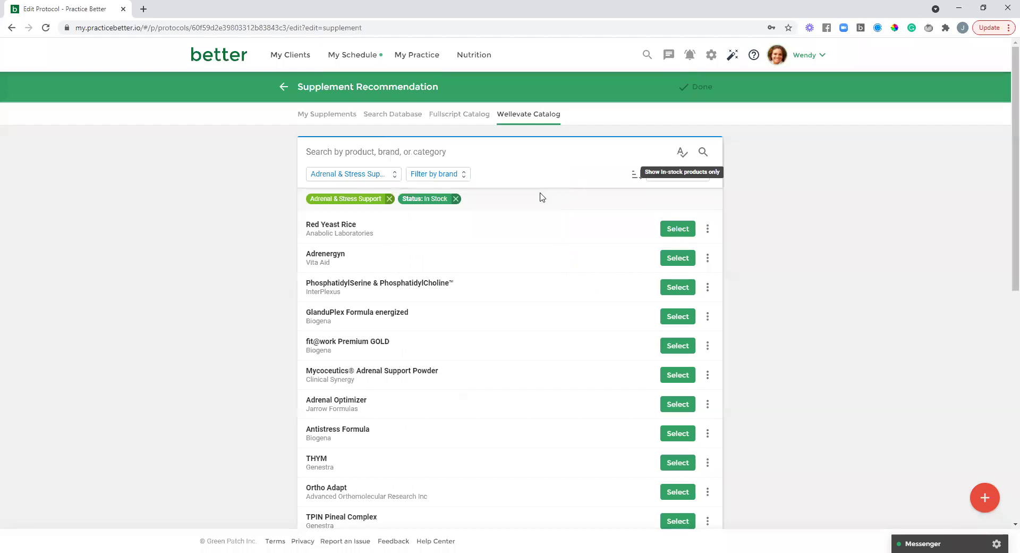
Compare the product details of Red Yeast Rice, Adrenergyn and PhosphatidylSerine & PhosphatidylCholine, then close the comparison
click(709, 233)
click(711, 260)
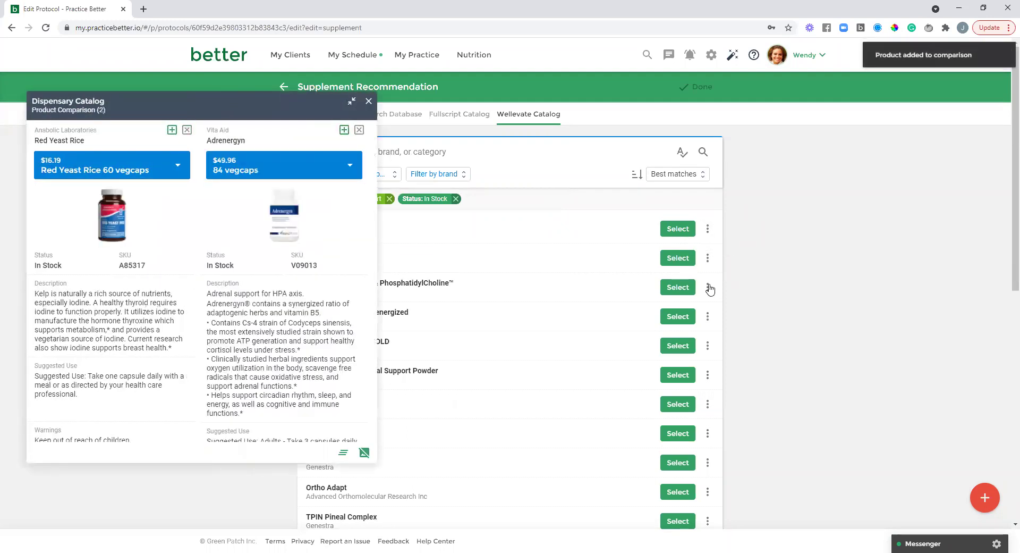
click(708, 288)
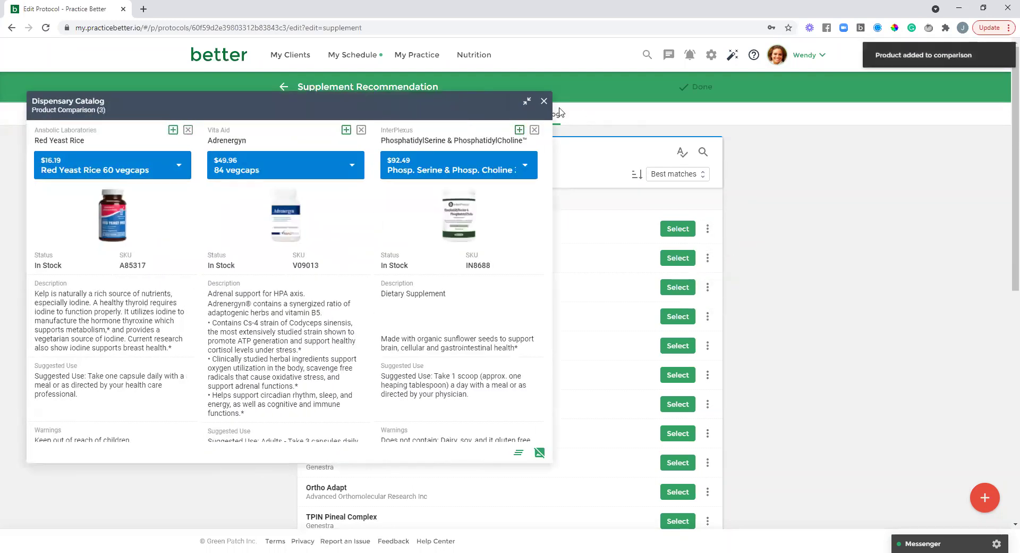
click(544, 100)
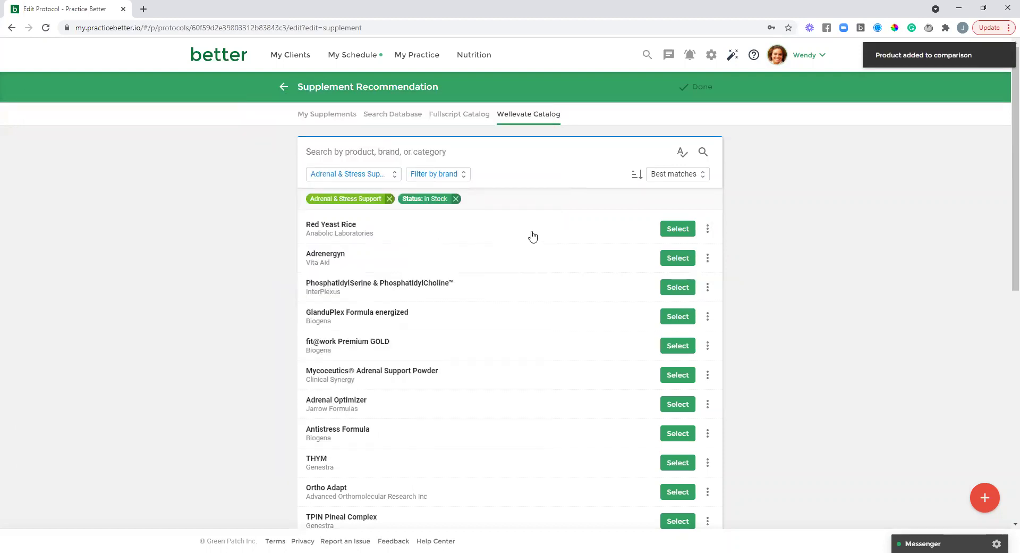
Add Red Yeast Rice by Anabolic Laboratories to the protocol with a serving of 1 Caps
click(671, 229)
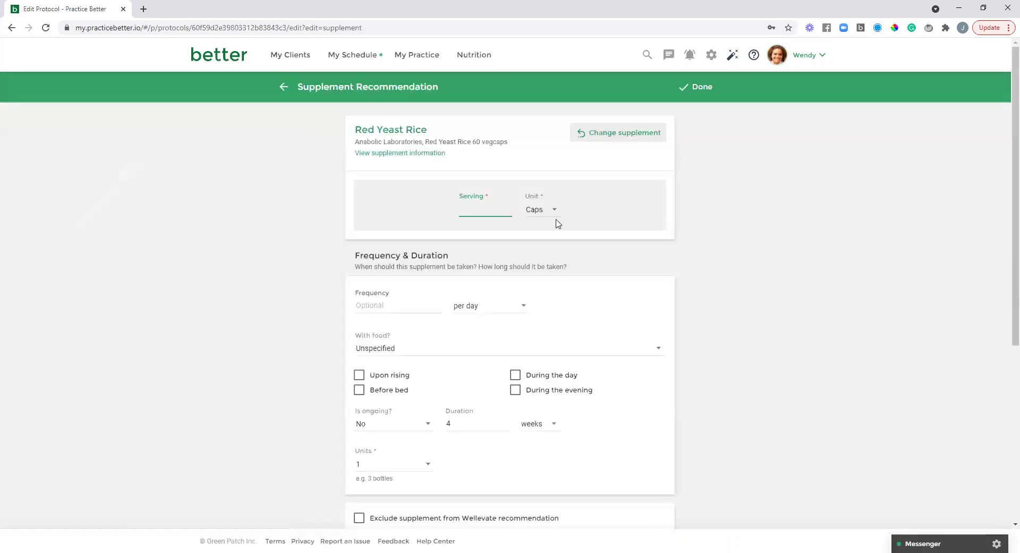
text(1)
click(700, 90)
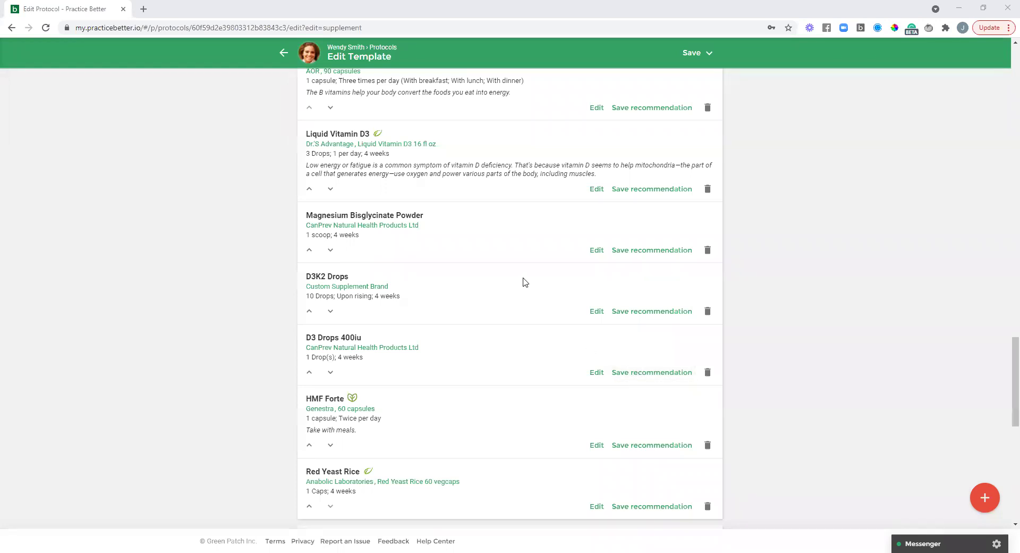
Open the D3K2 Drops supplement recommendation, examine its dosage, frequency, health condition and notes settings, and return to the protocol
scroll(523, 283, up, 1)
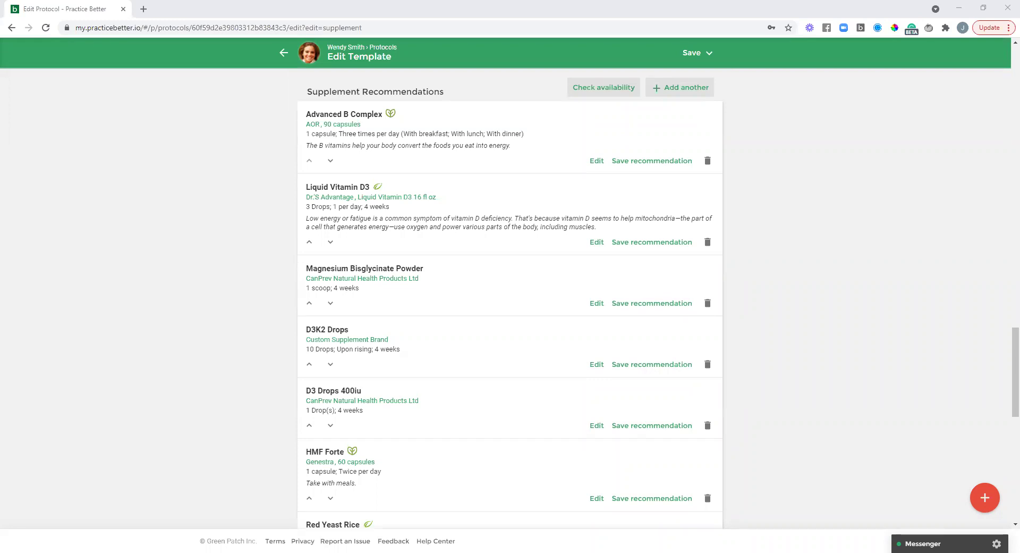
scroll(565, 291, down, 3)
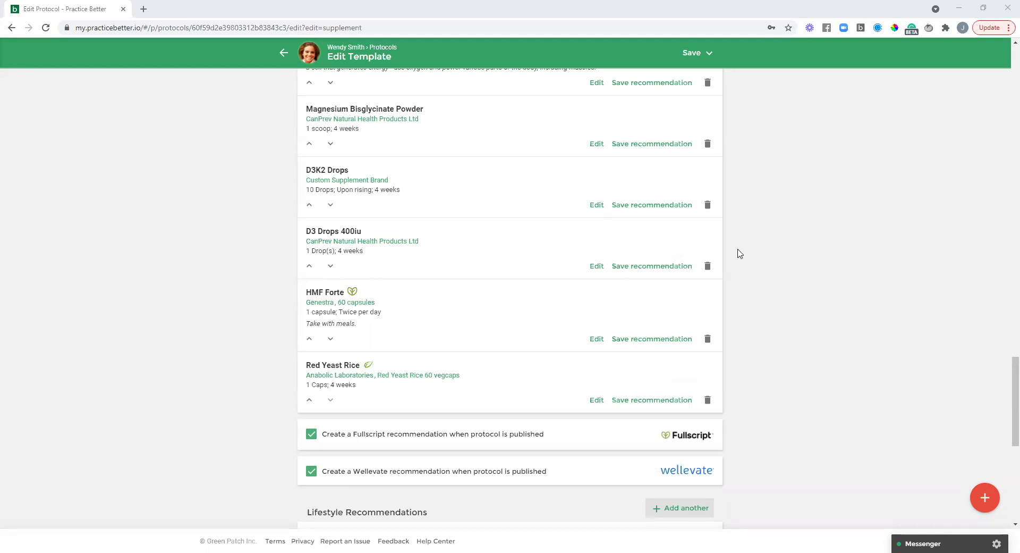
scroll(740, 254, up, 1)
scroll(740, 253, up, 1)
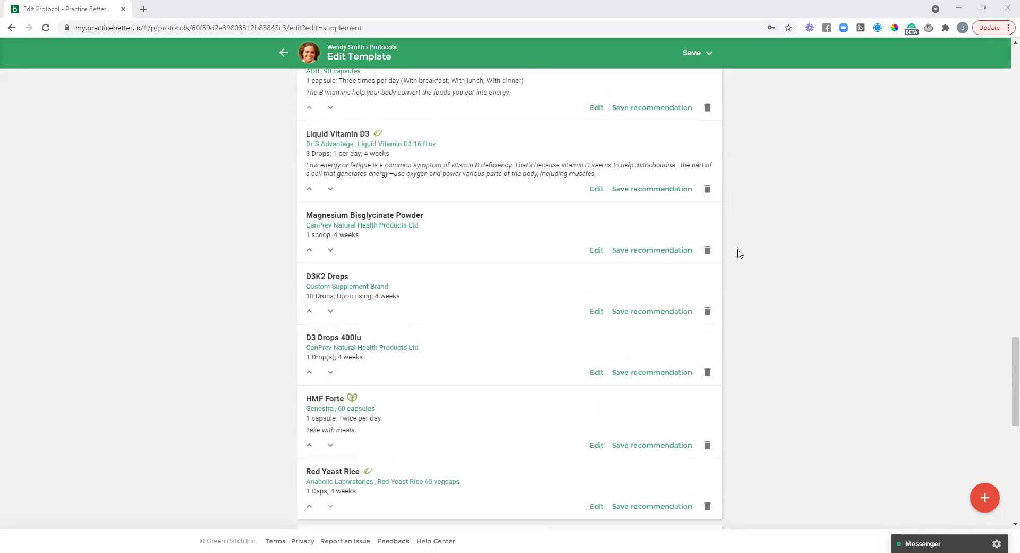
scroll(740, 253, up, 1)
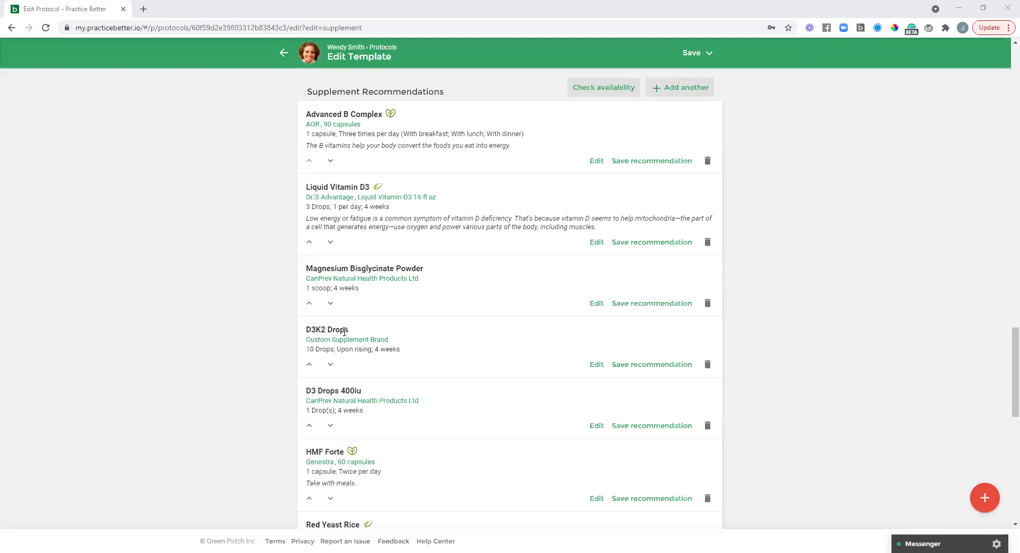
click(594, 366)
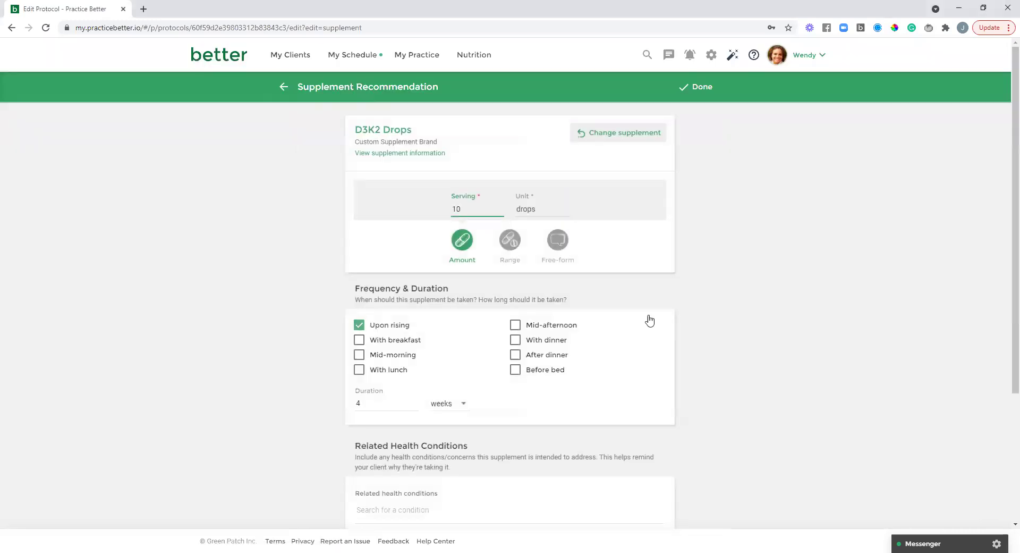
scroll(706, 298, down, 3)
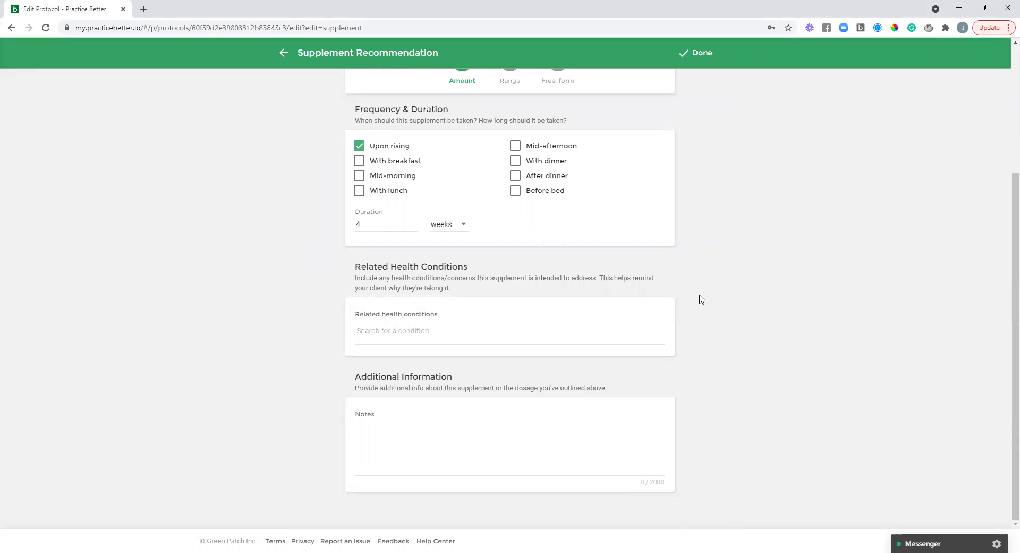
click(399, 431)
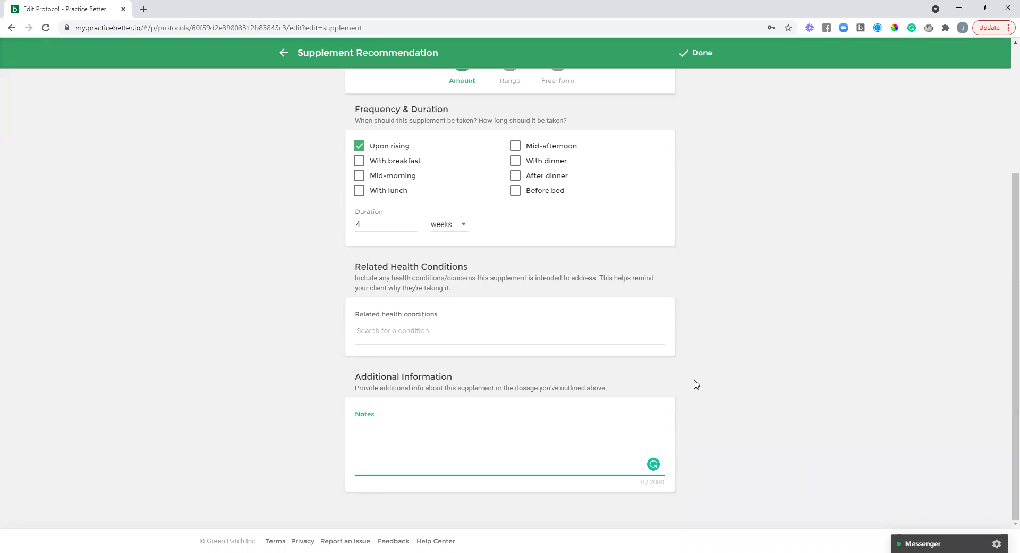
scroll(696, 384, up, 1)
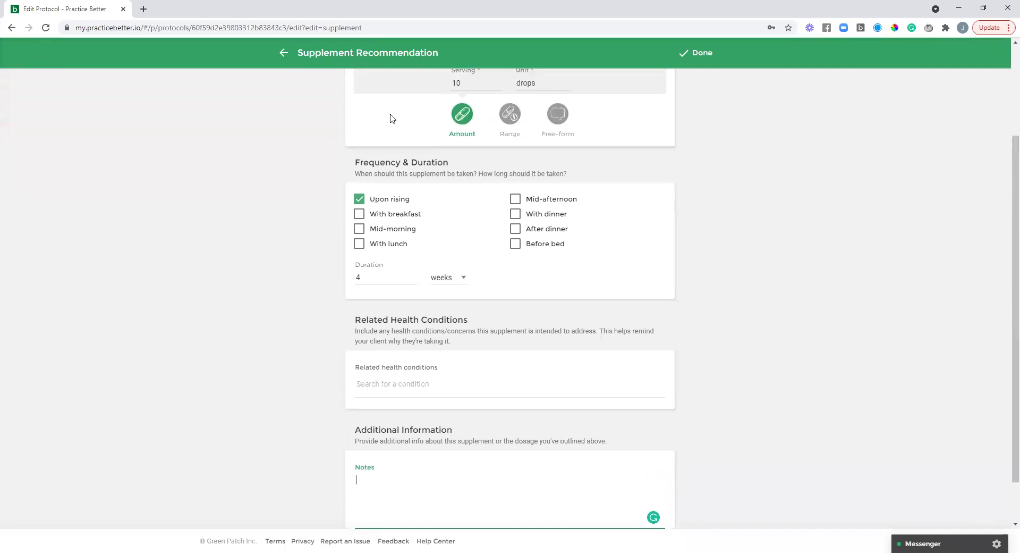
click(703, 54)
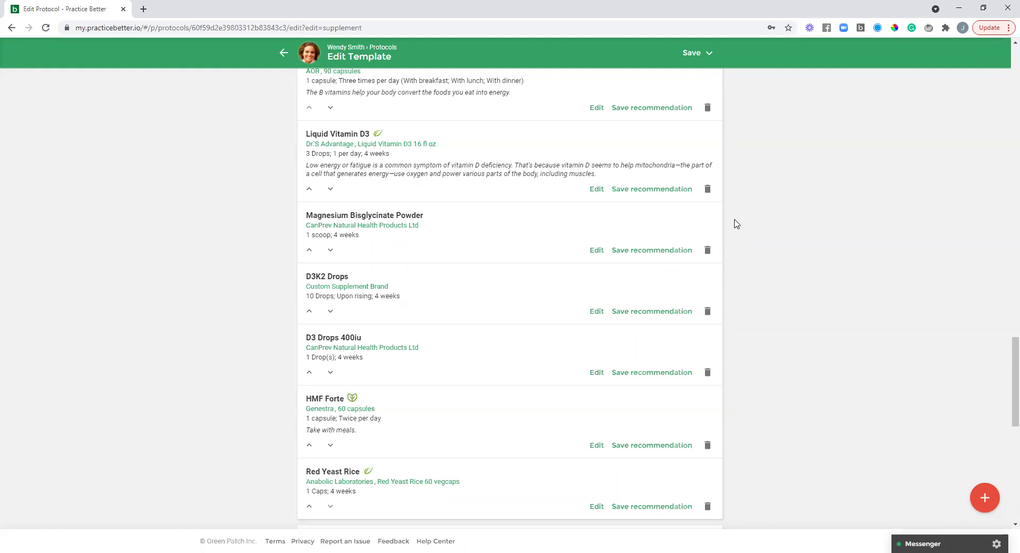
Review the protocol's food, supplement and lifestyle recommendations, the Fullscript and Wellevate options, and the supporting documents
scroll(737, 223, down, 7)
scroll(737, 223, down, 2)
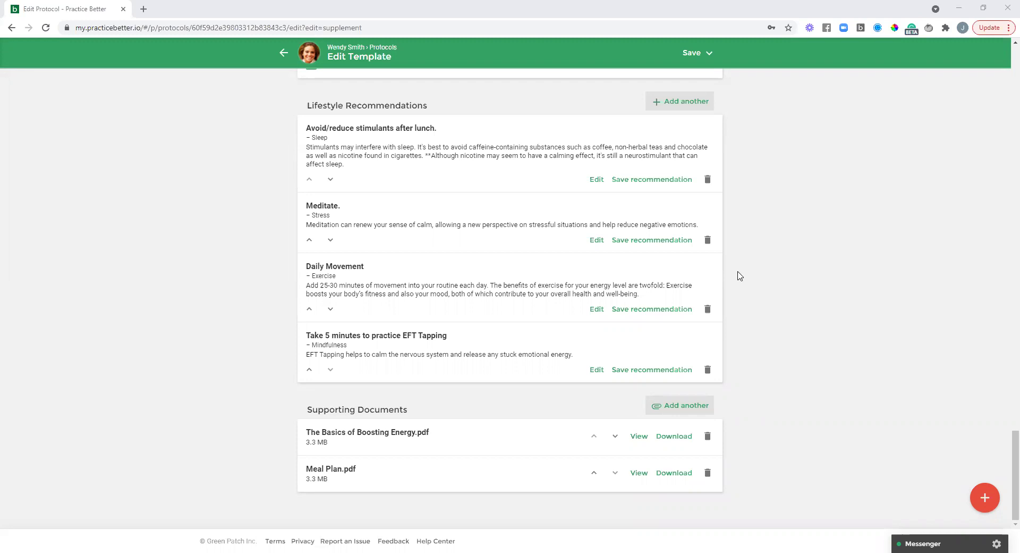
scroll(740, 276, up, 10)
scroll(739, 275, up, 10)
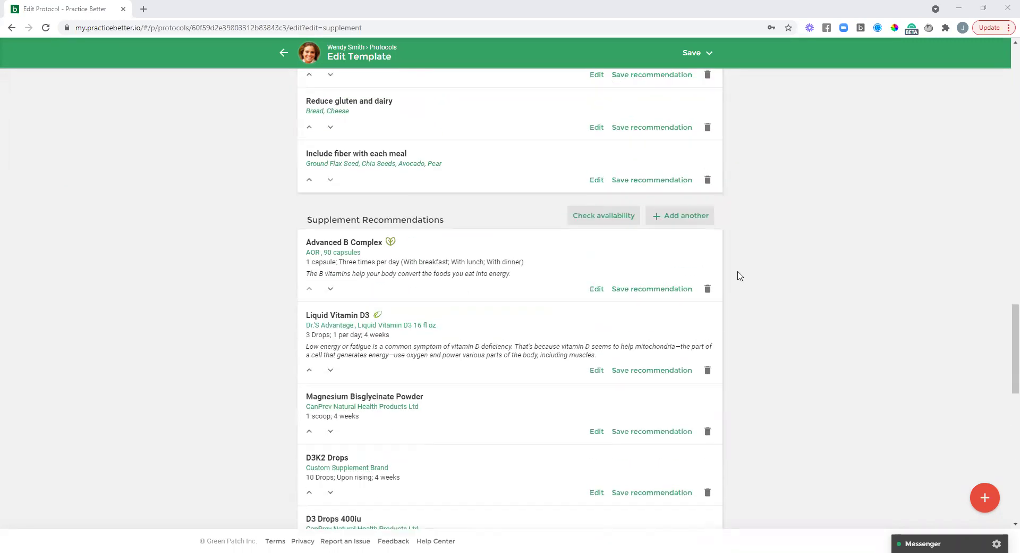
scroll(740, 275, up, 1)
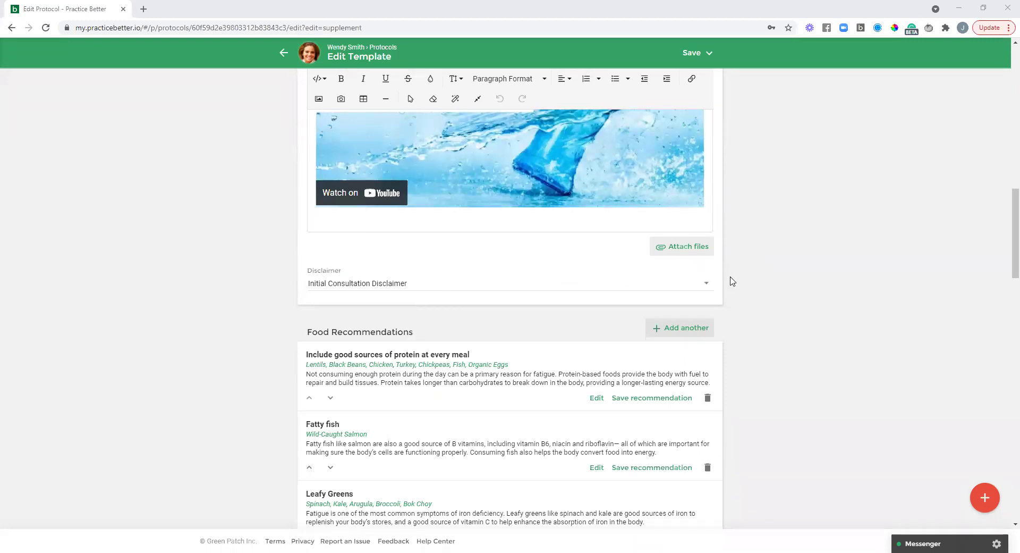
scroll(731, 281, down, 8)
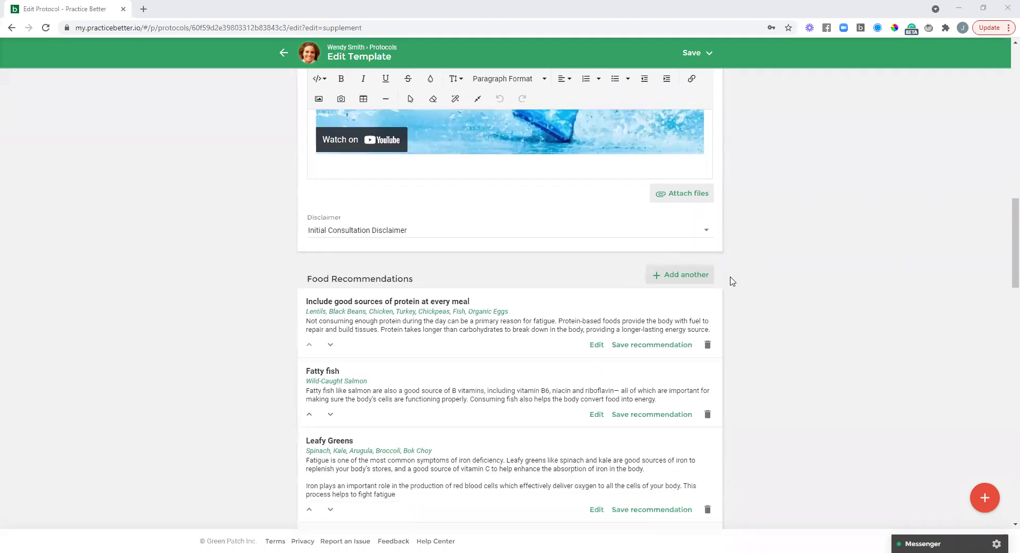
scroll(731, 281, down, 7)
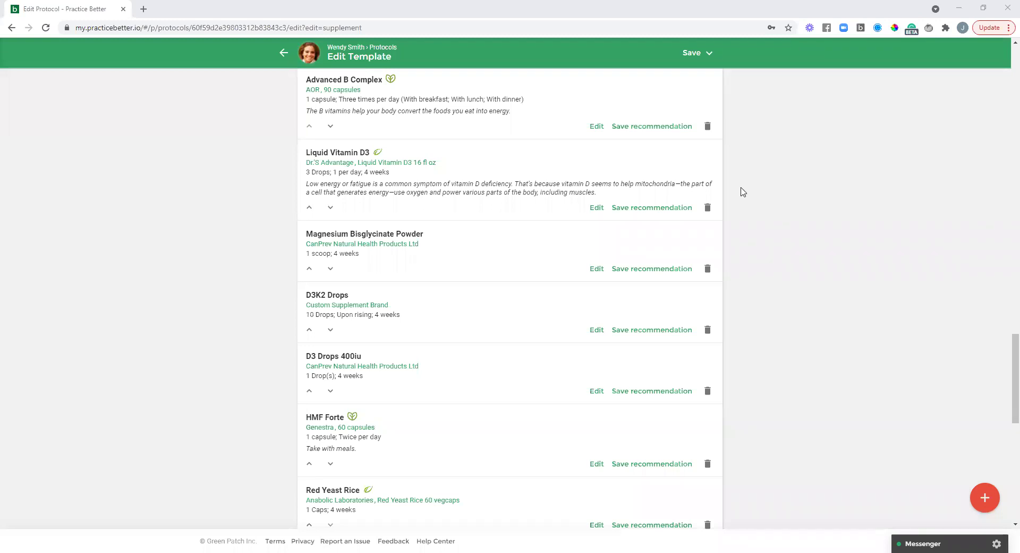
scroll(743, 195, up, 7)
scroll(743, 195, up, 7)
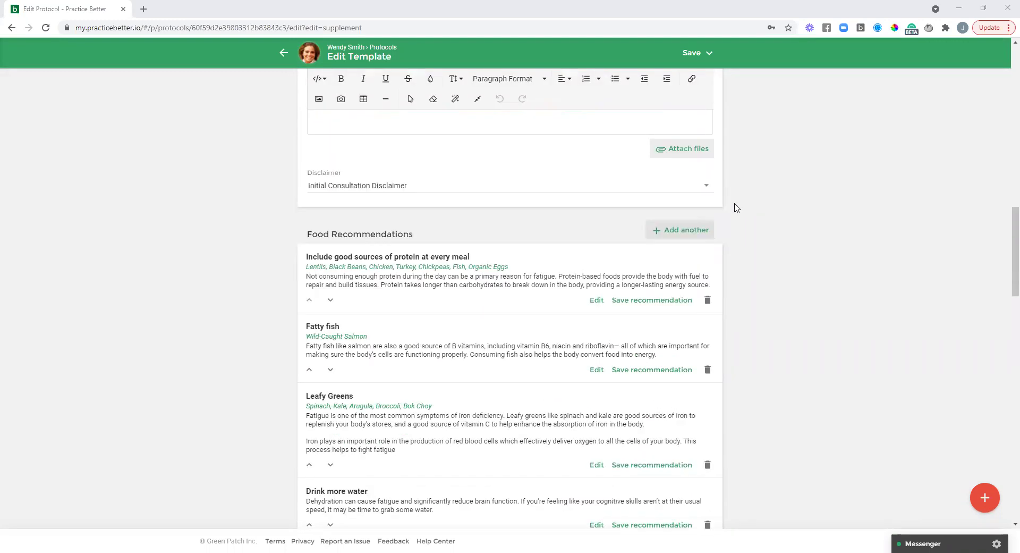
scroll(736, 209, down, 11)
scroll(736, 209, down, 12)
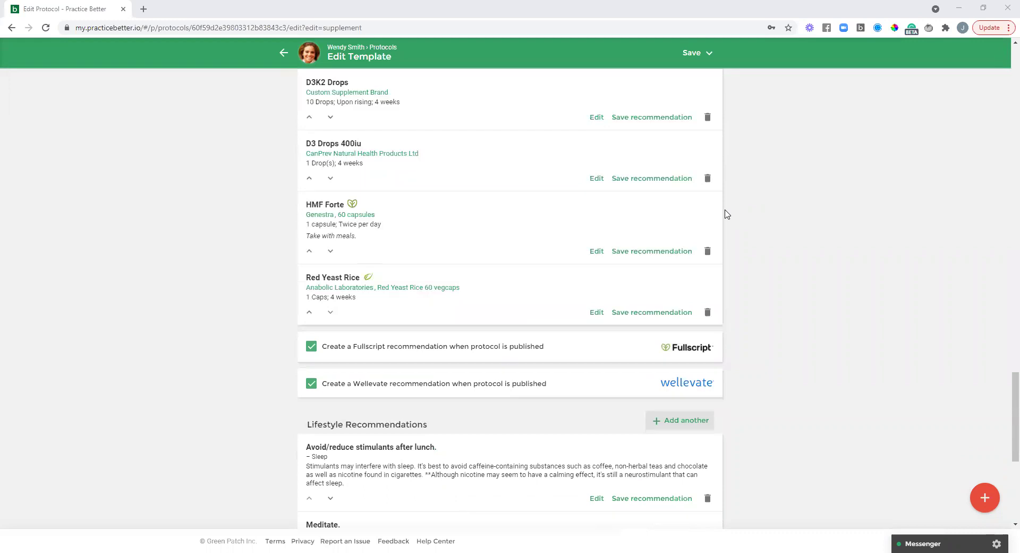
Start a new lifestyle recommendation in the Detoxification category and browse the personal and curated recommendations
scroll(726, 213, down, 1)
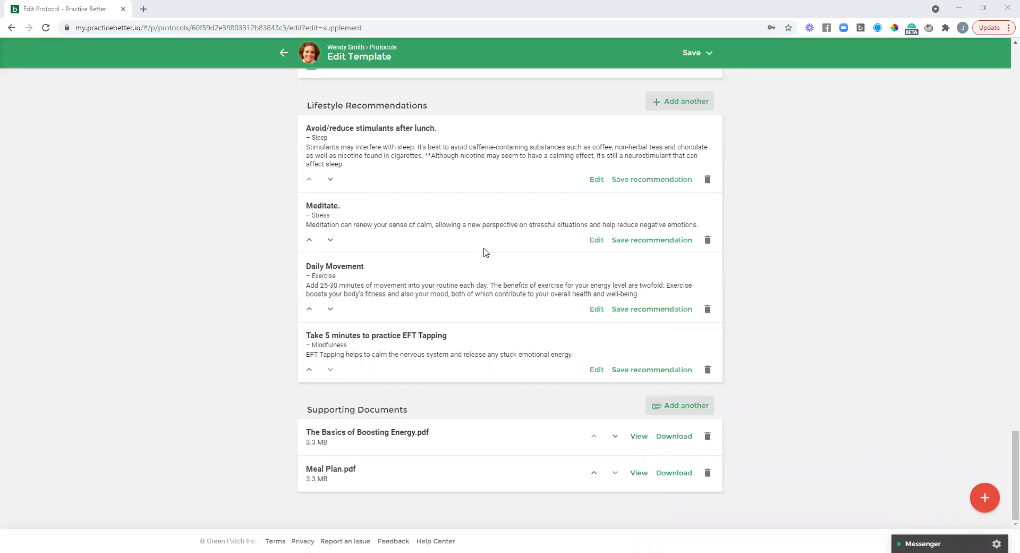
click(685, 102)
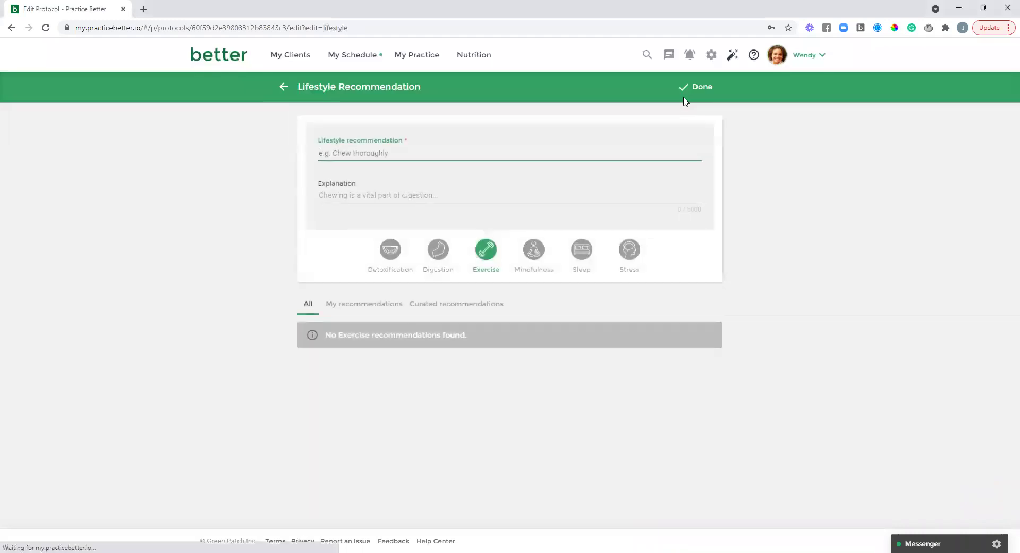
click(391, 250)
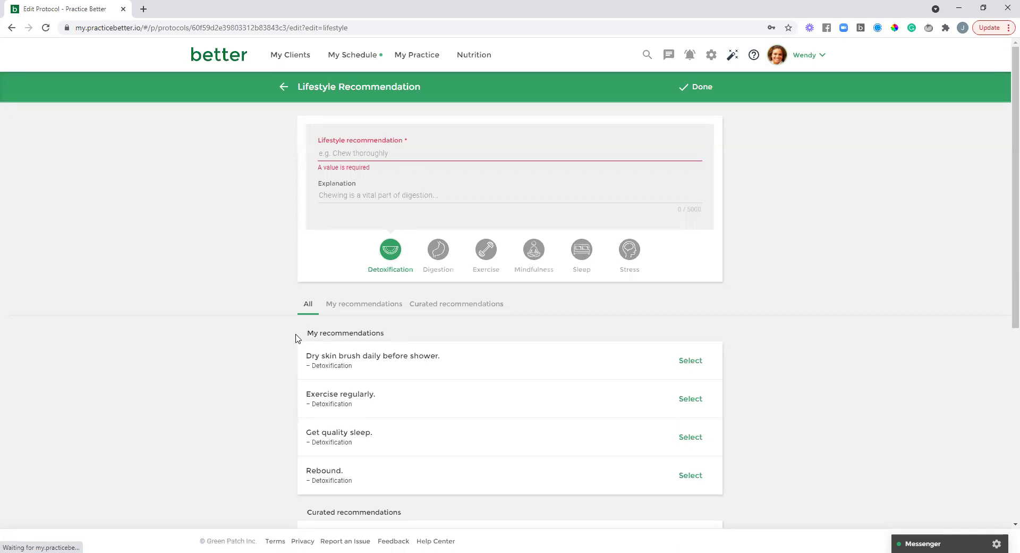
scroll(282, 339, down, 2)
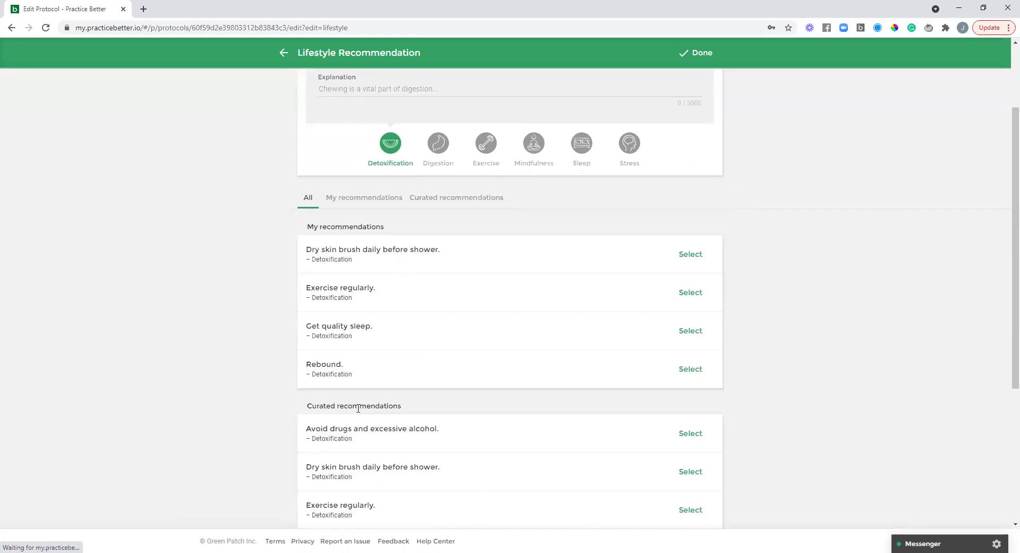
scroll(308, 377, up, 1)
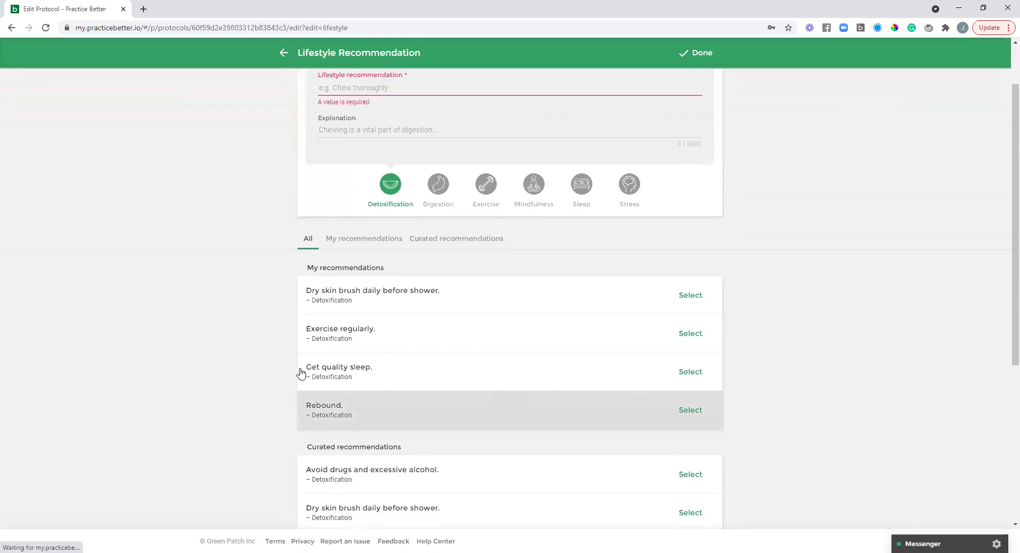
click(381, 253)
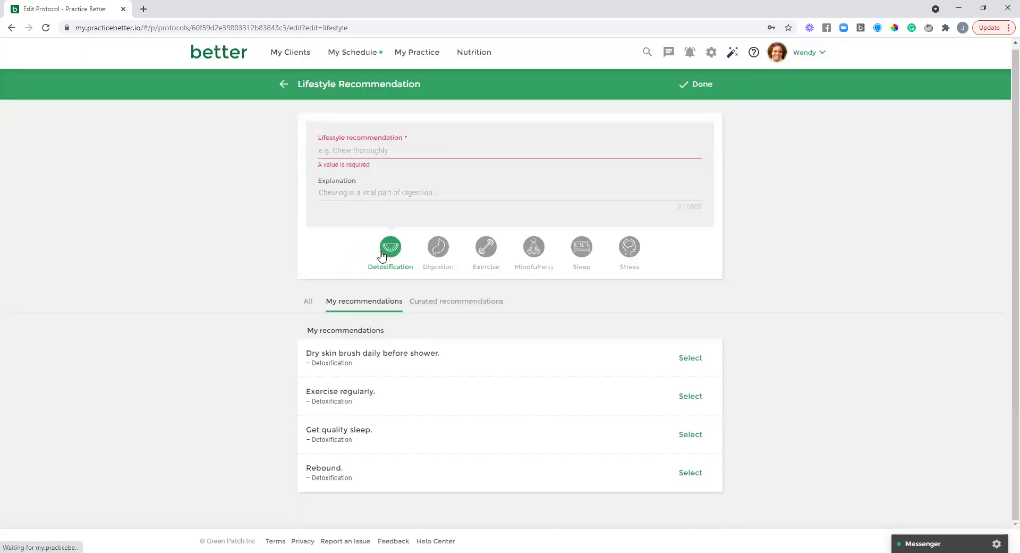
click(457, 304)
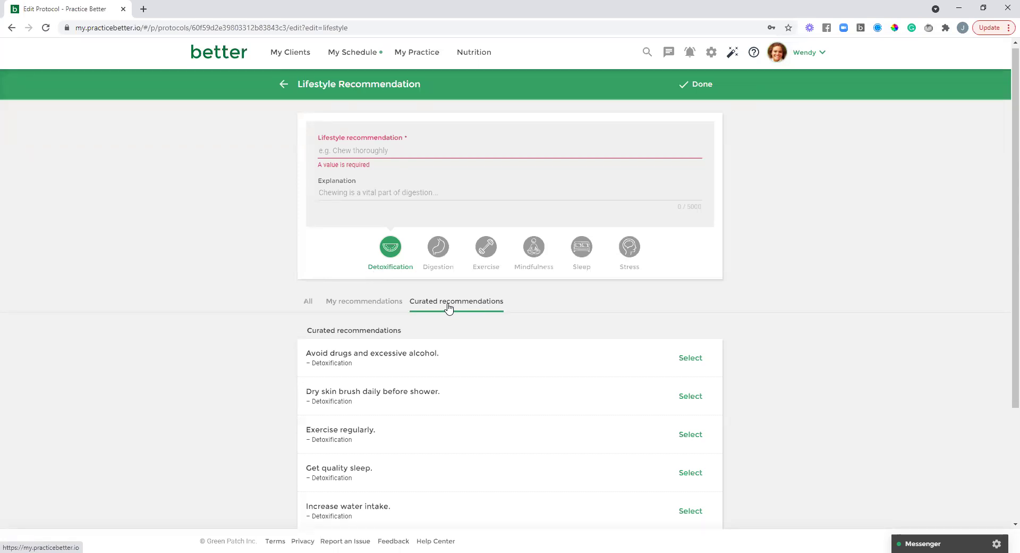
scroll(449, 307, down, 1)
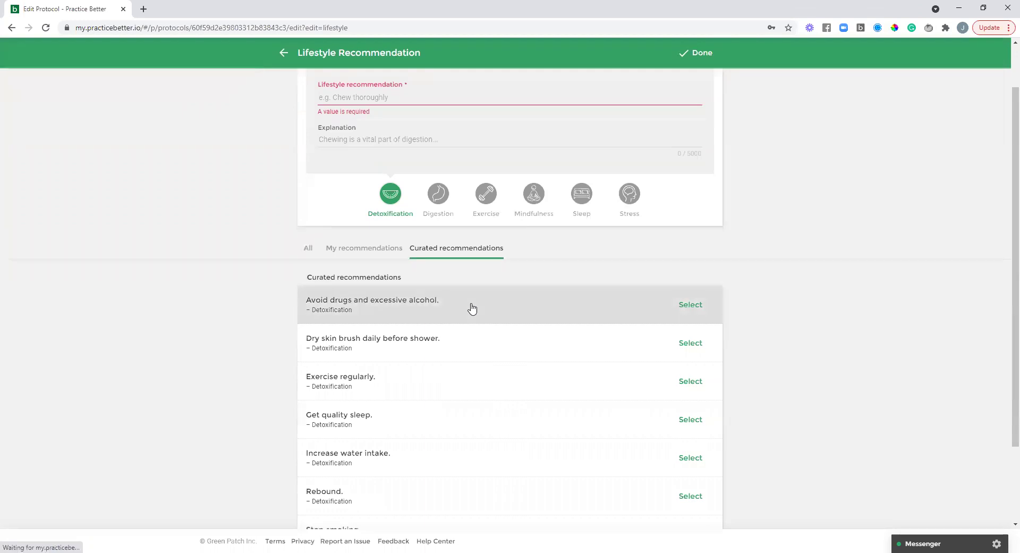
scroll(472, 308, up, 1)
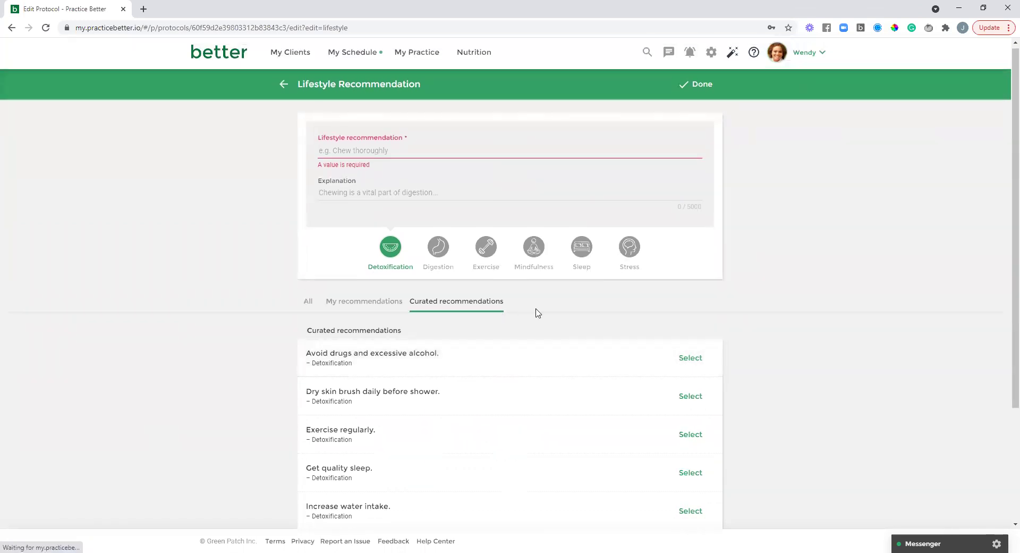
Add the curated detoxification recommendation "Avoid drugs and excessive alcohol." with its supplied explanation to the protocol
click(394, 151)
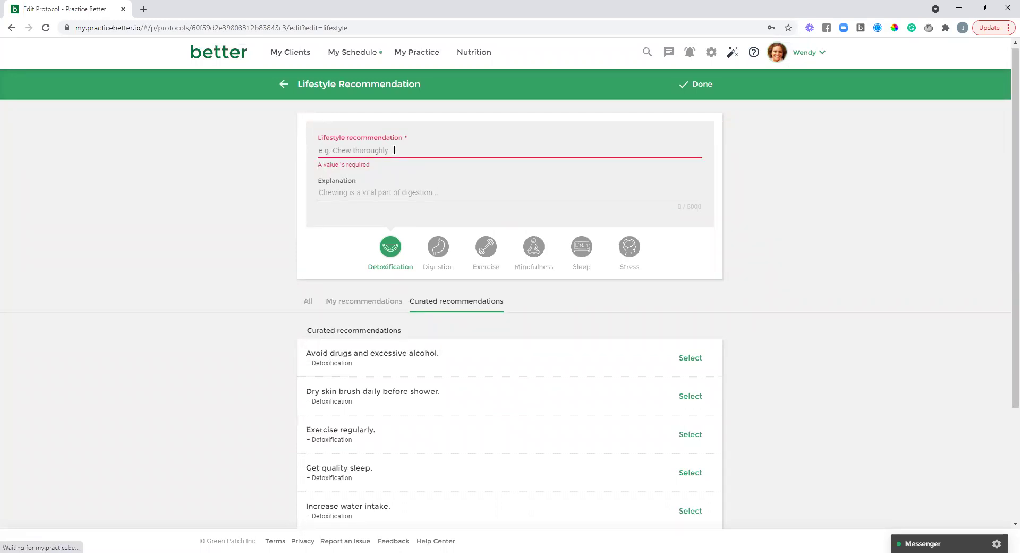
click(375, 192)
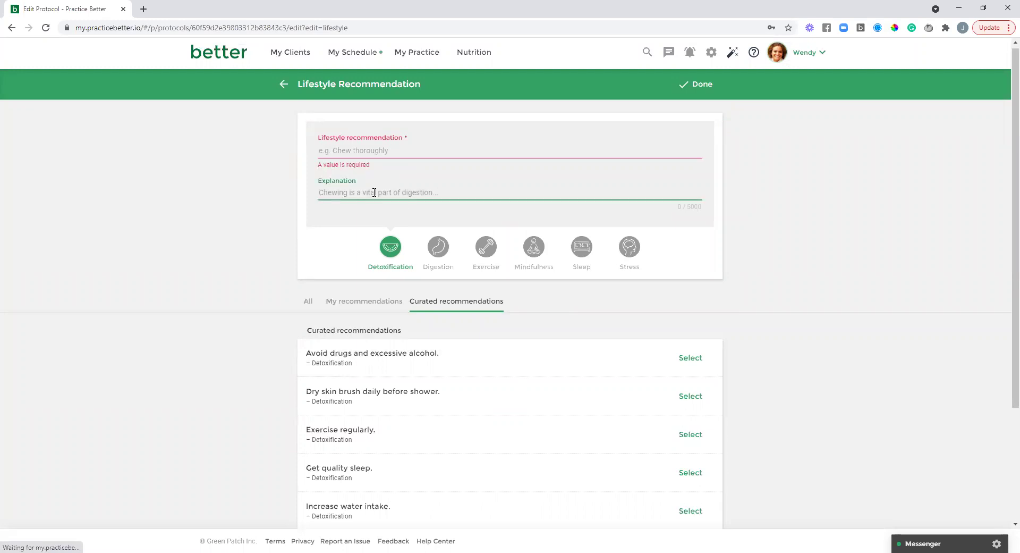
scroll(529, 315, down, 1)
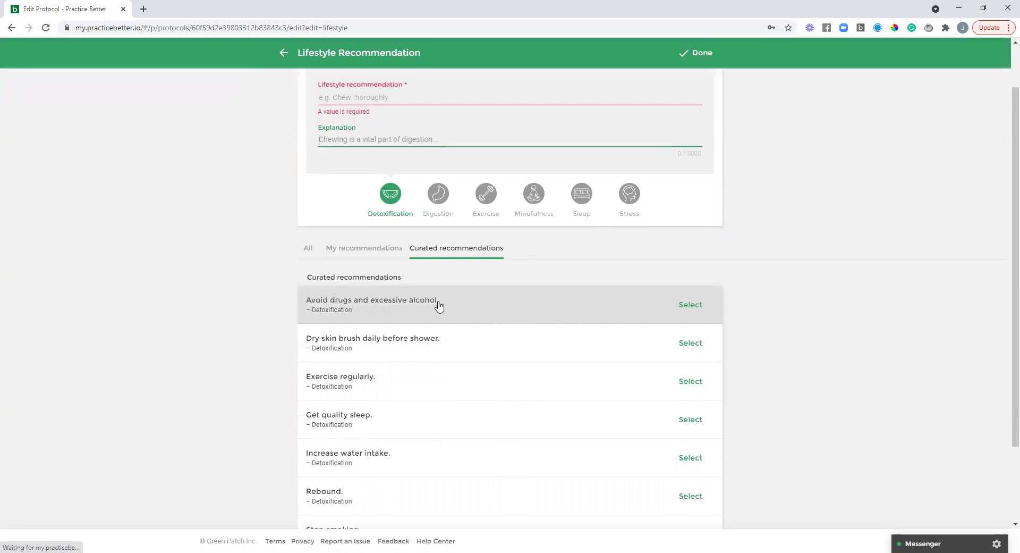
click(688, 309)
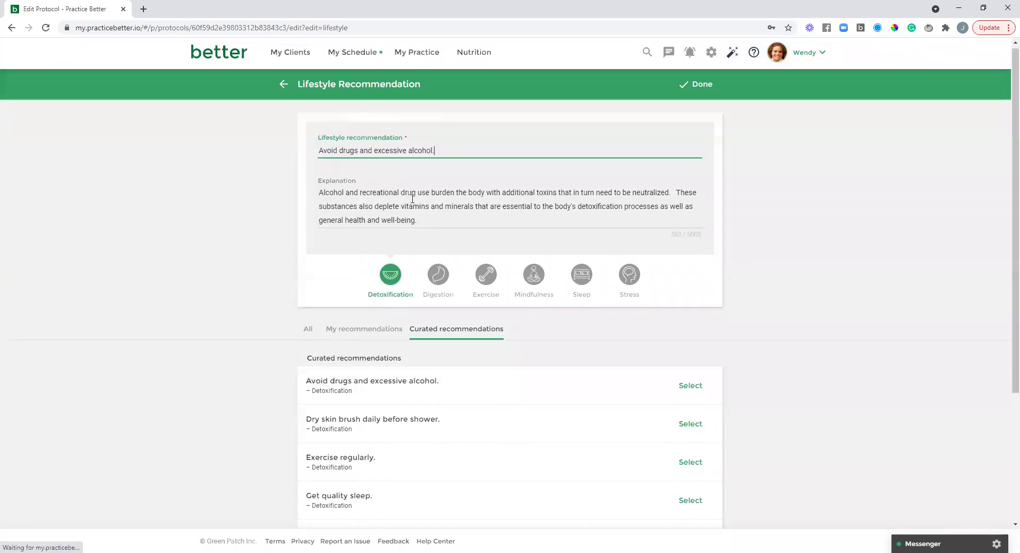
click(432, 218)
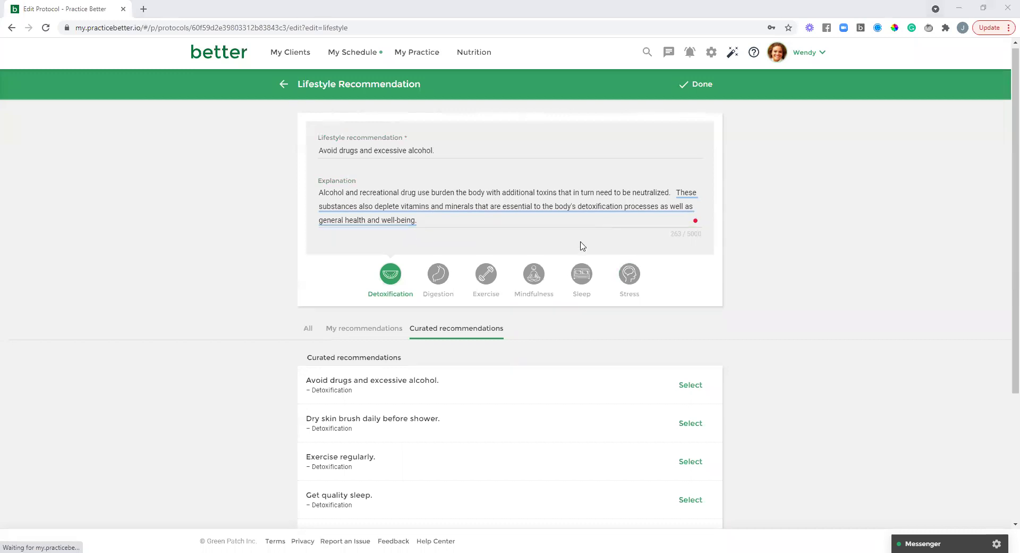
click(702, 86)
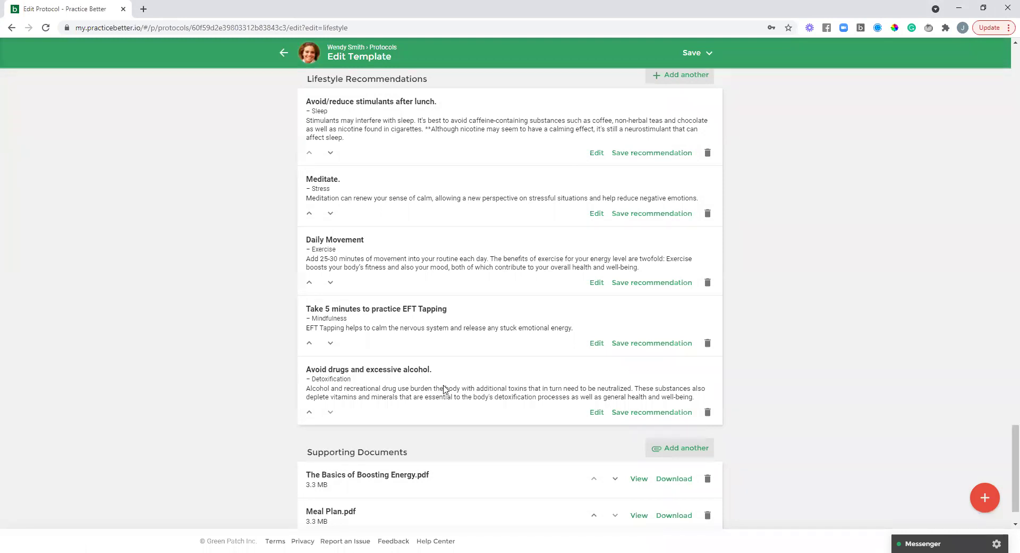
Save the "Avoid drugs and excessive alcohol." recommendation for reuse in other protocols, keeping its label and the Lifestyle tag
click(654, 417)
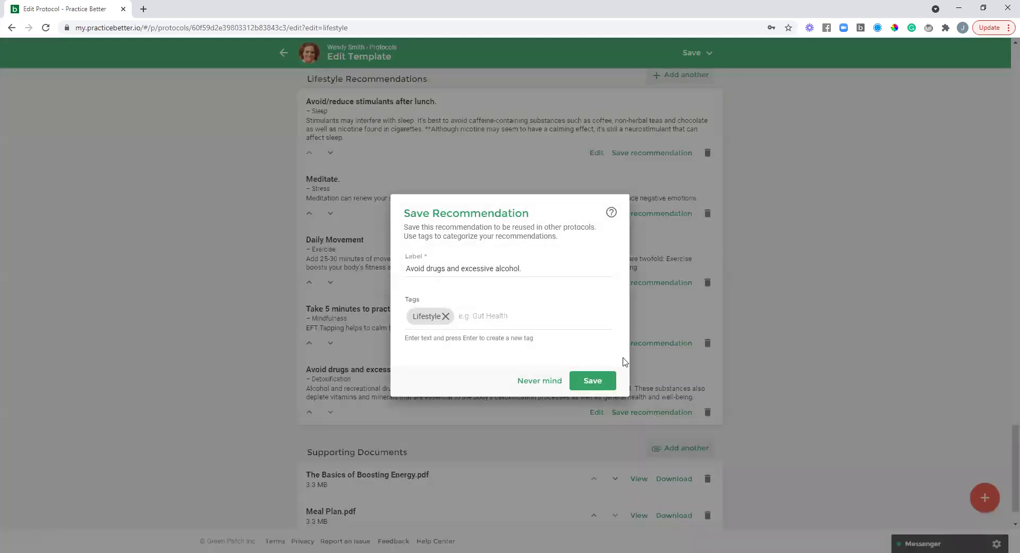
click(557, 271)
click(469, 312)
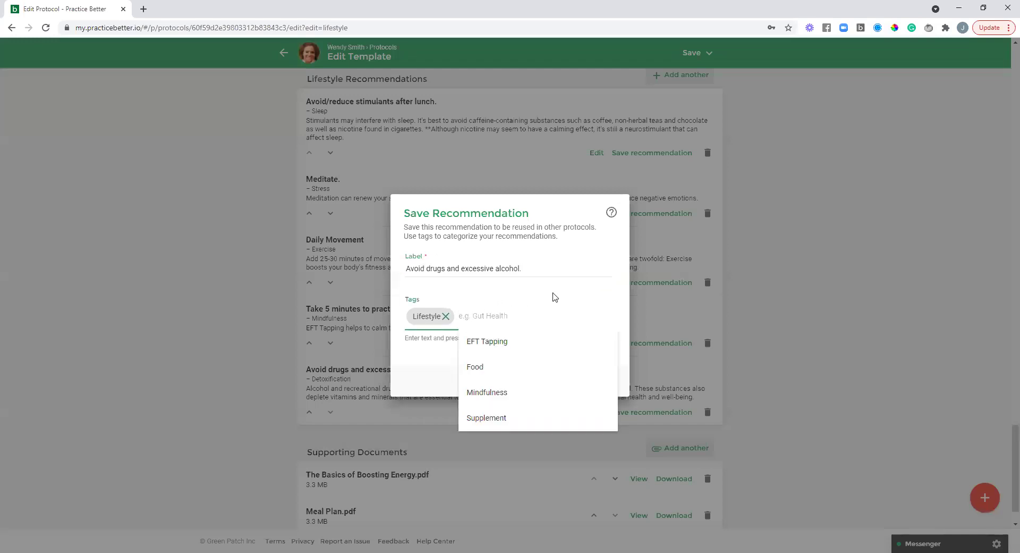
click(555, 293)
click(593, 381)
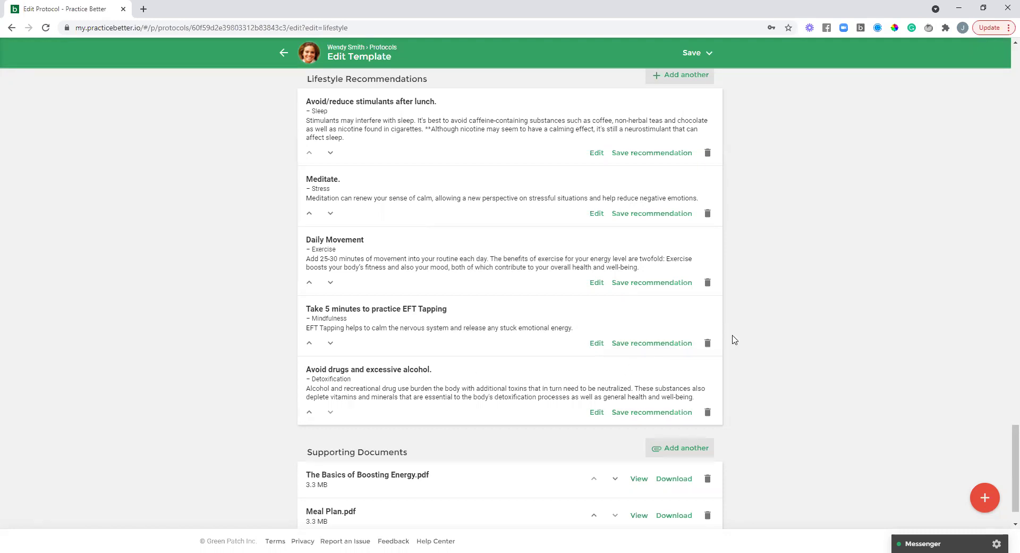
scroll(760, 332, down, 1)
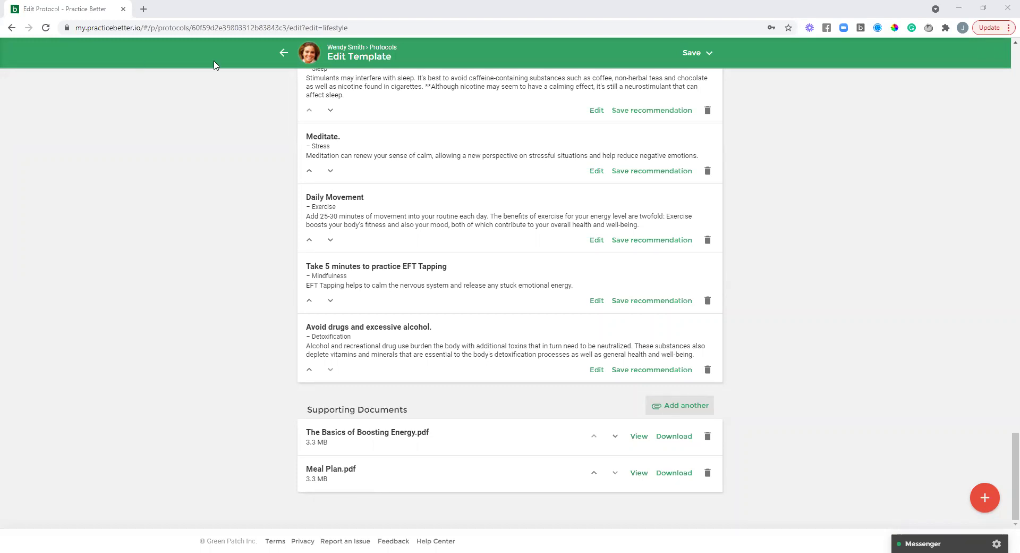
Save the changes to the Energy Boost Protocol template and return to the list of protocol templates
click(986, 500)
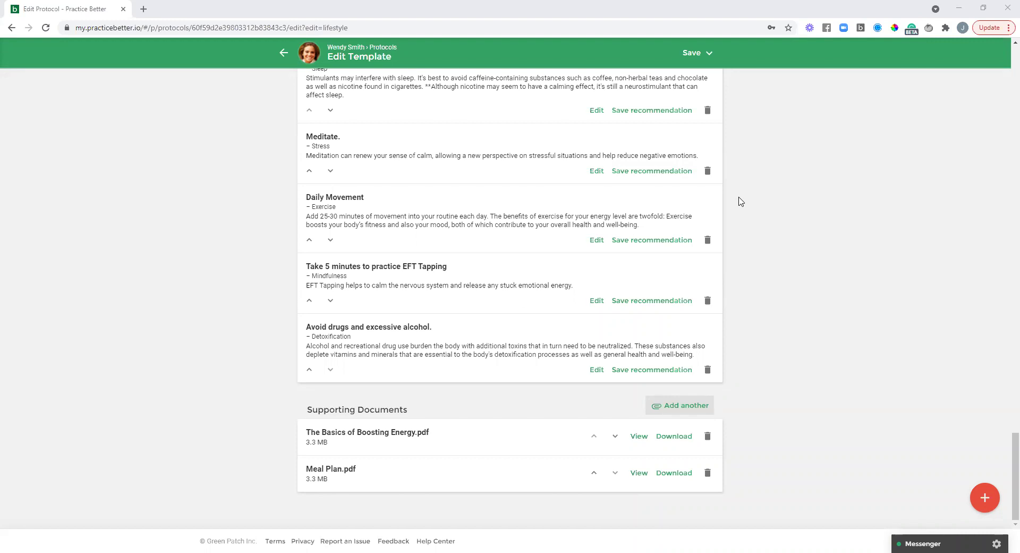
scroll(741, 202, up, 20)
scroll(737, 201, up, 15)
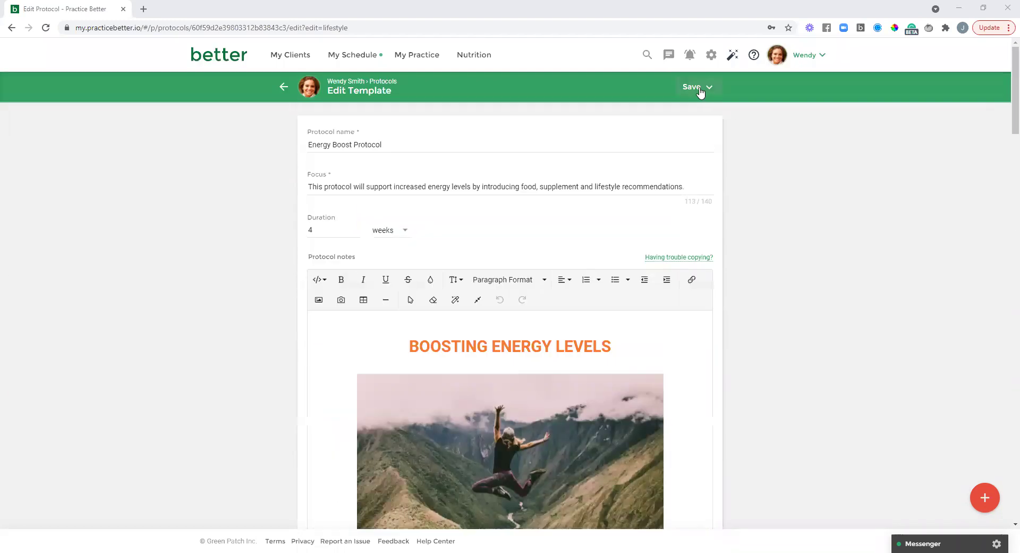
click(701, 93)
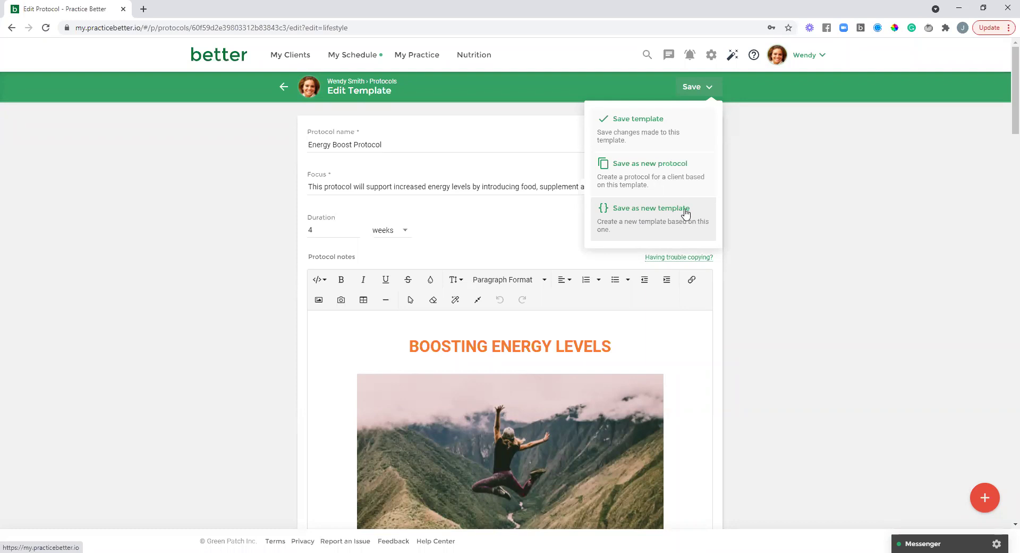
click(674, 127)
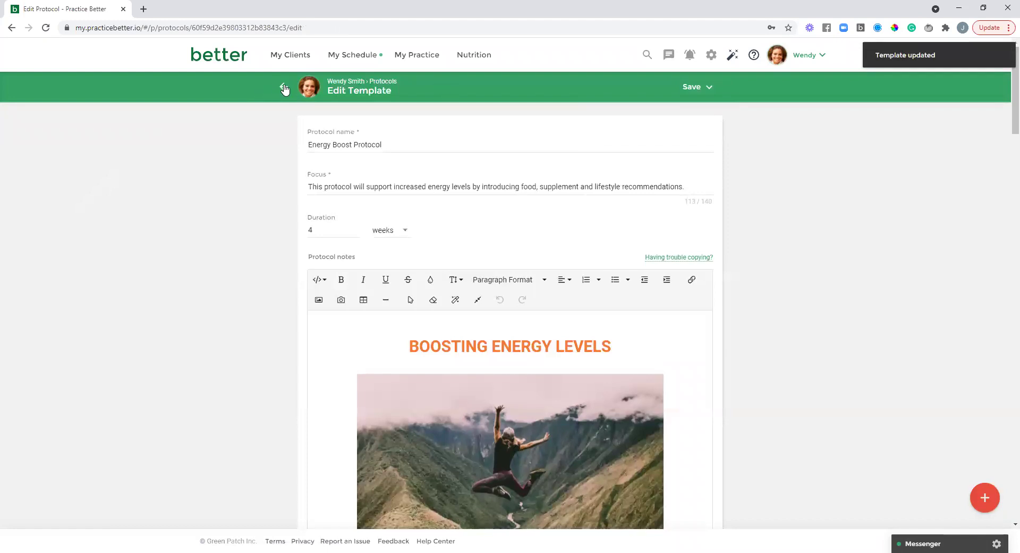
click(284, 87)
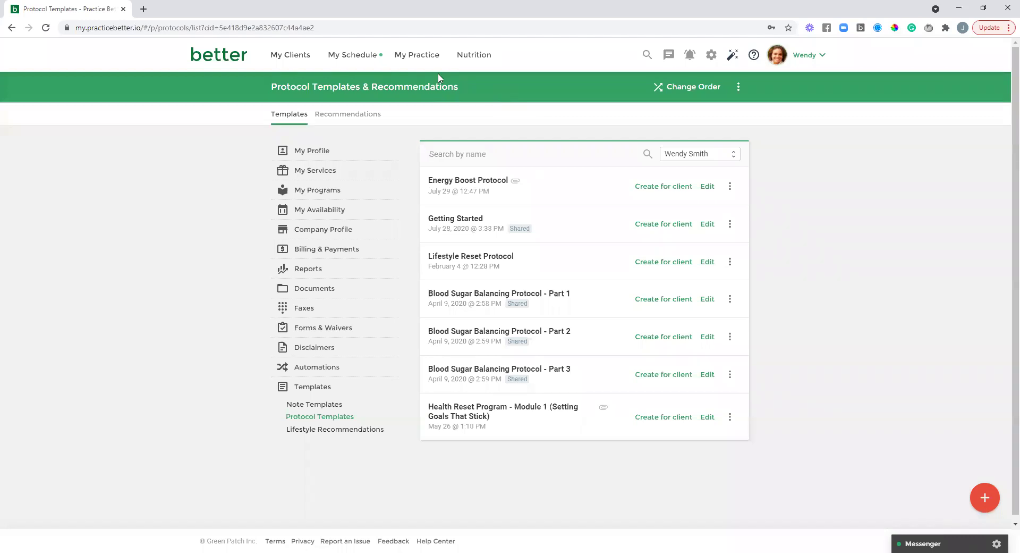
Open the saved recommendations alongside the protocol templates and review the list, its name search and the practitioner filter
click(427, 59)
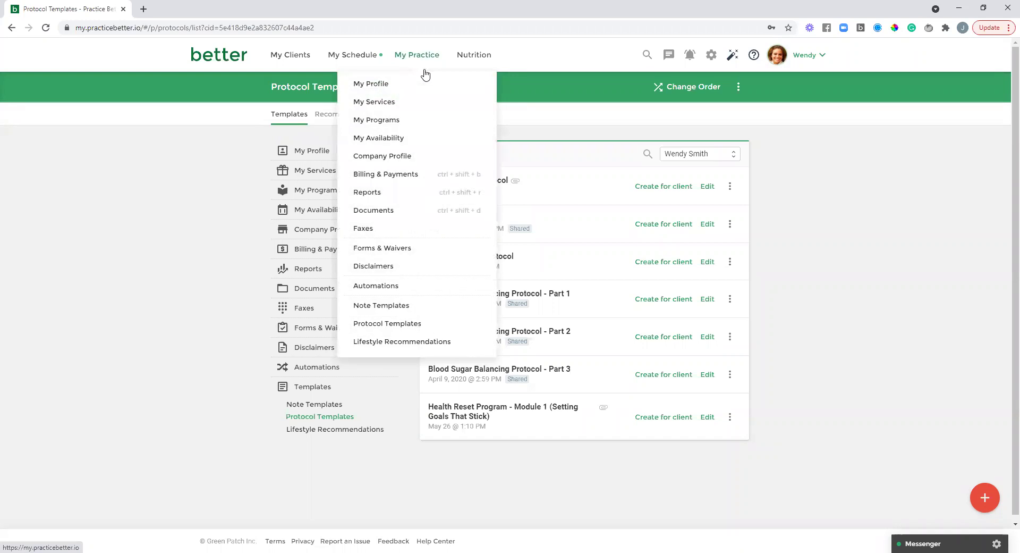
click(402, 328)
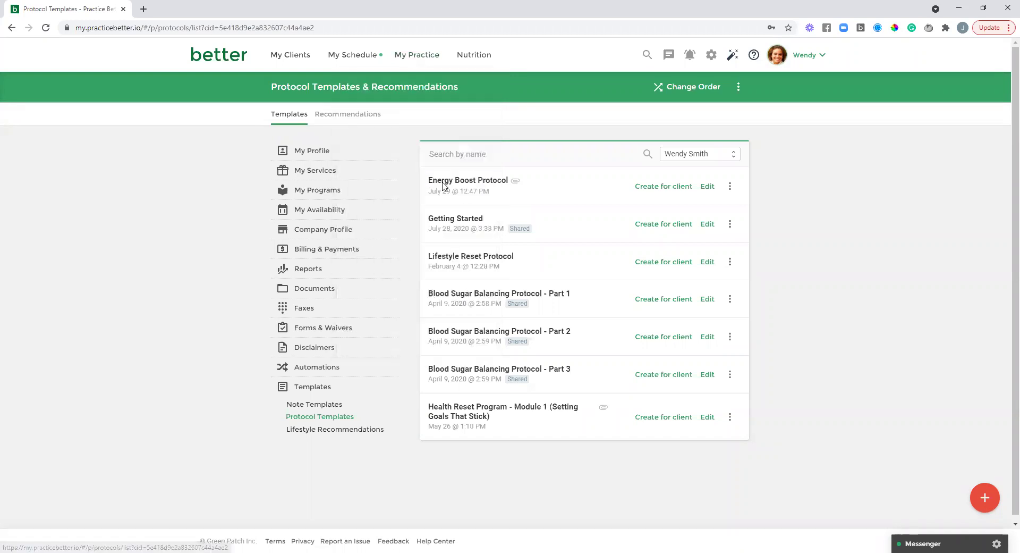
click(350, 121)
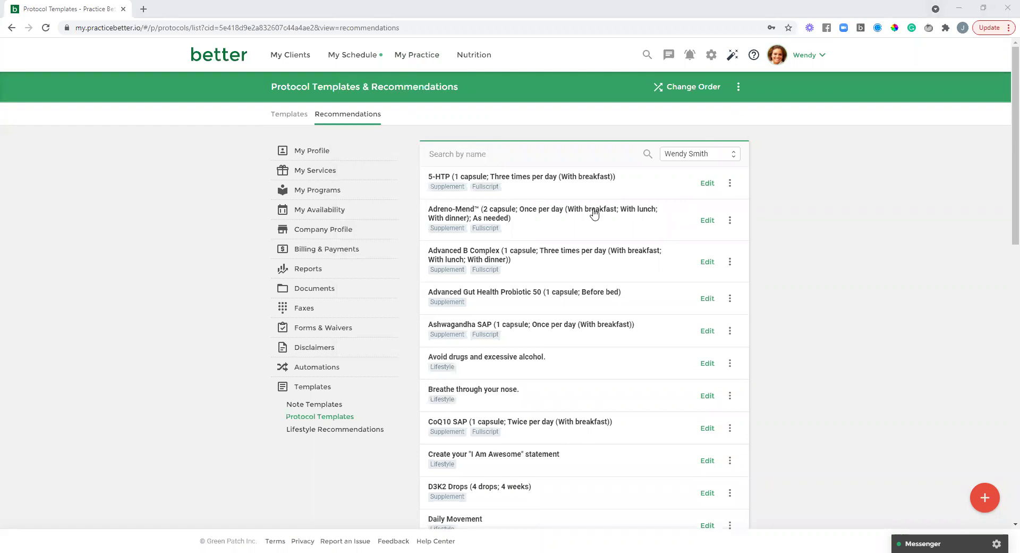
scroll(595, 214, down, 3)
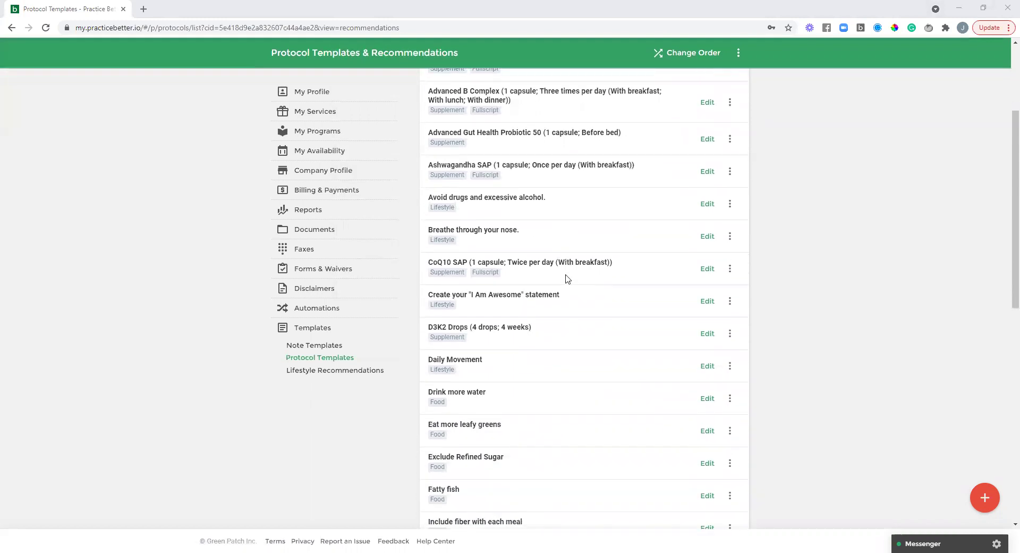
scroll(567, 278, down, 1)
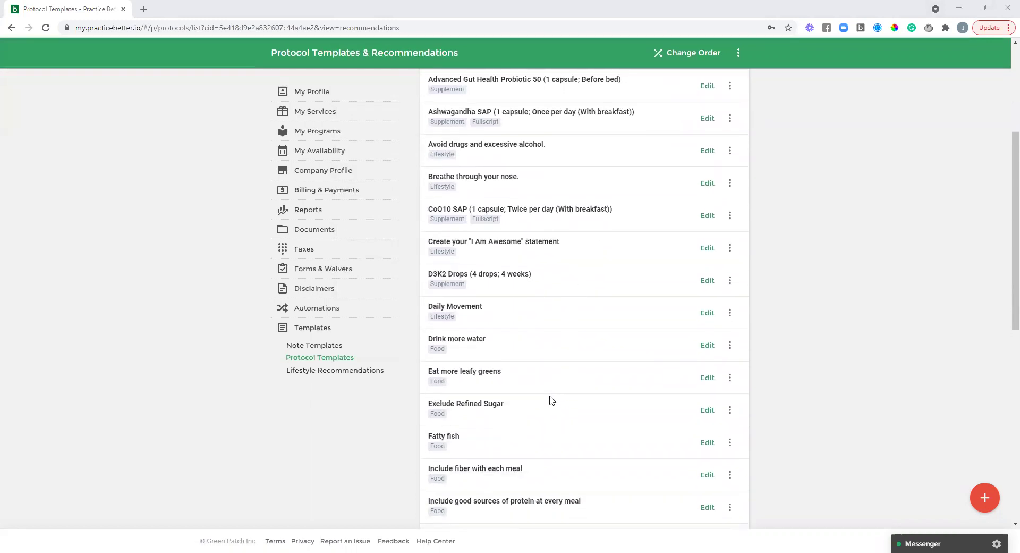
scroll(576, 365, up, 5)
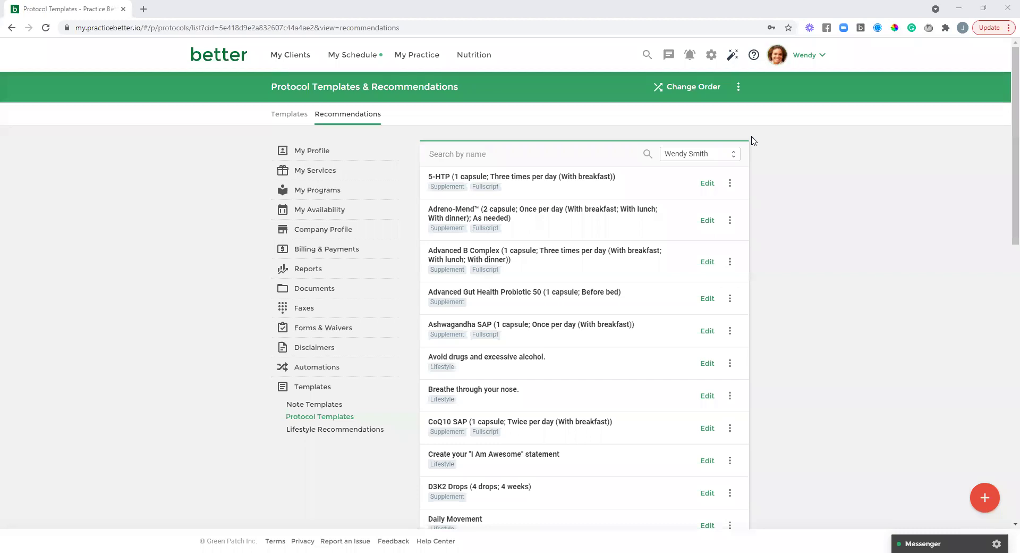
click(451, 152)
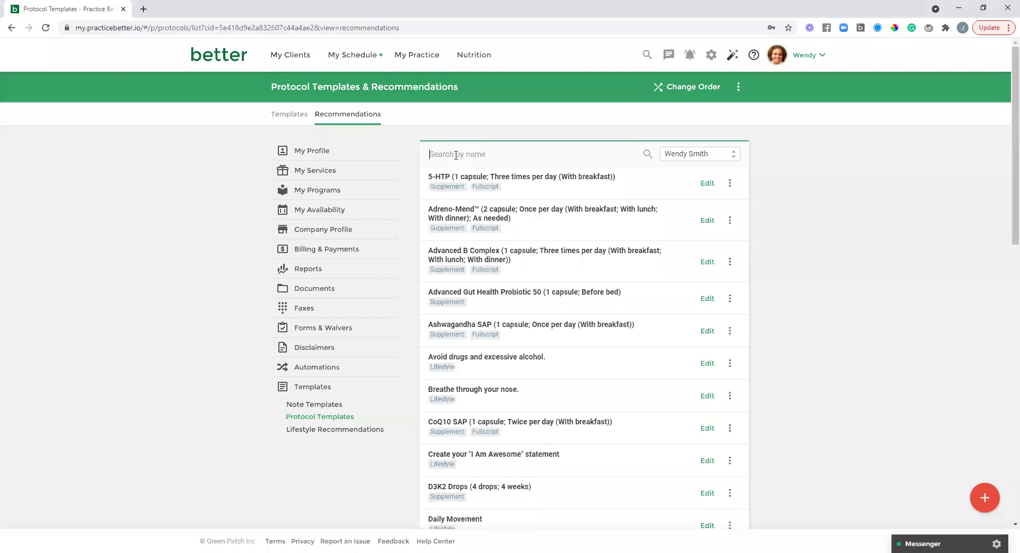
click(715, 155)
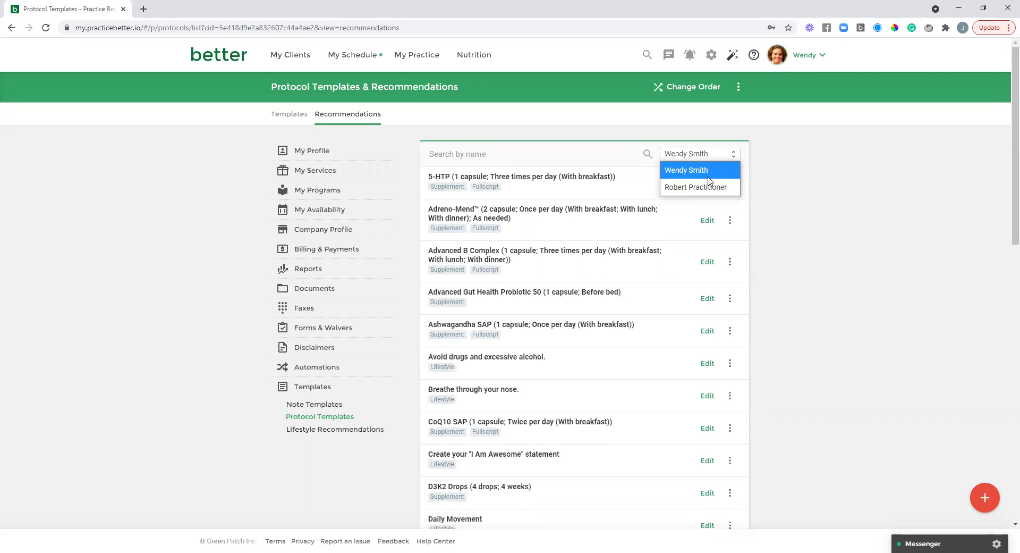
click(747, 133)
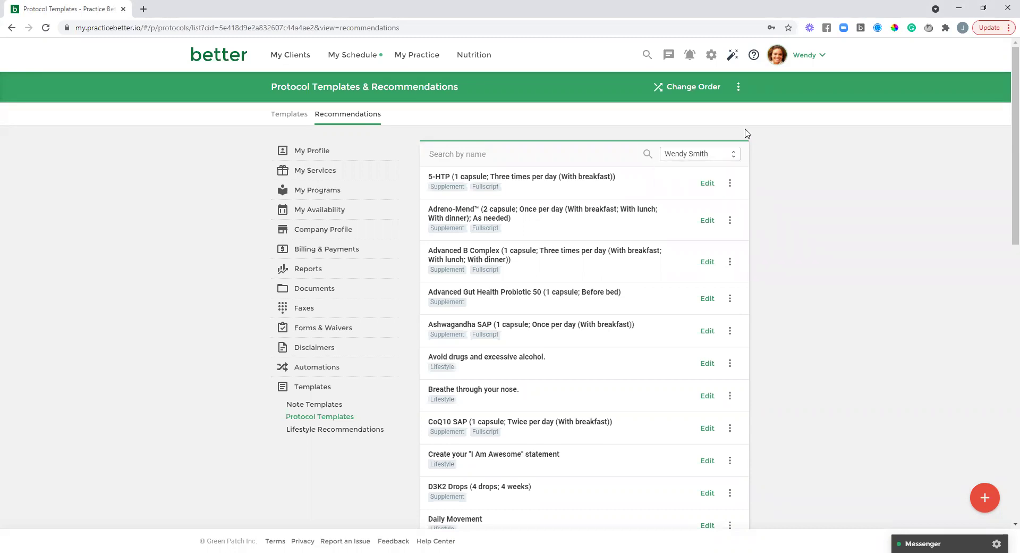
Review the 5-HTP supplement recommendation's dosage, frequency, conditions and notes, then save it with its existing label and Supplement tag
click(569, 182)
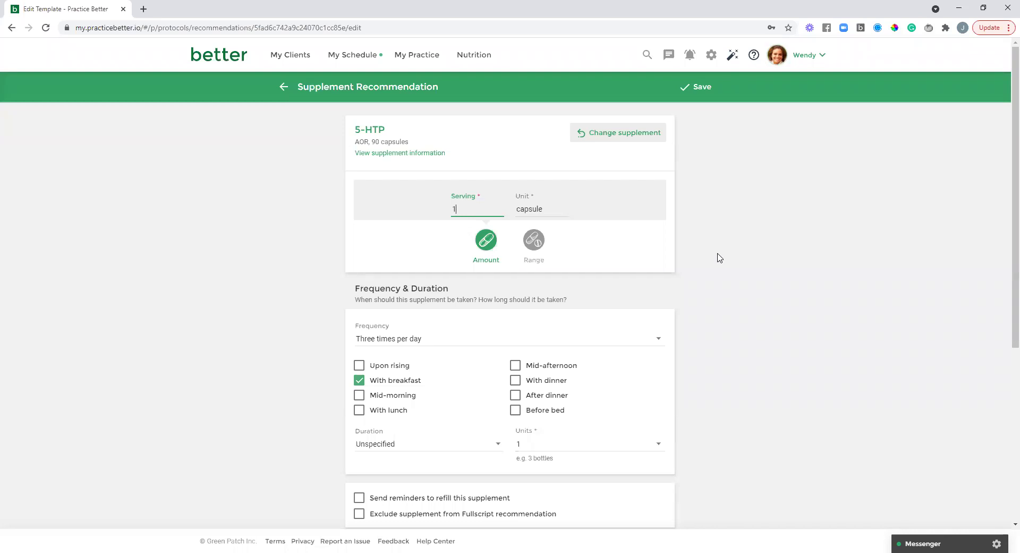
scroll(720, 257, down, 3)
scroll(718, 258, down, 1)
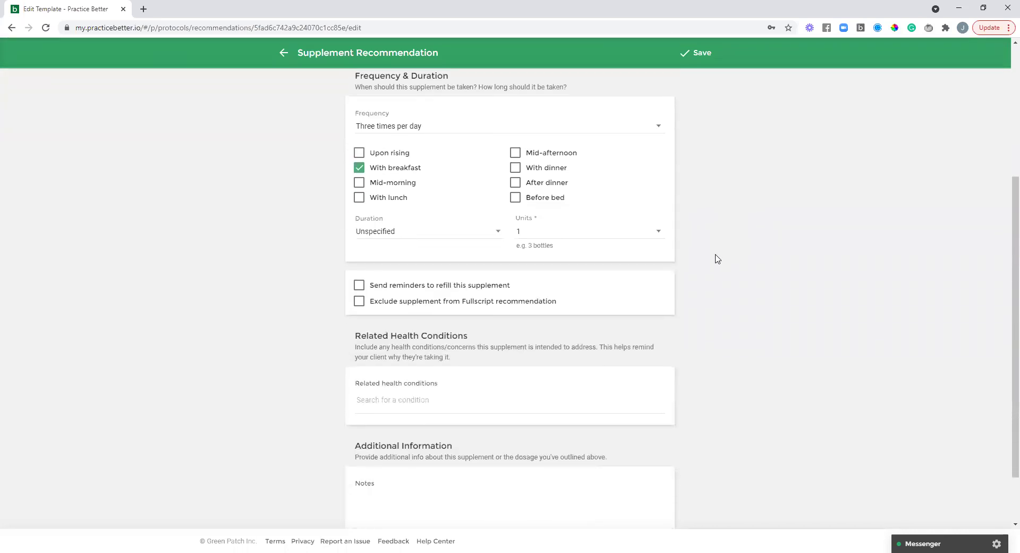
scroll(718, 259, down, 1)
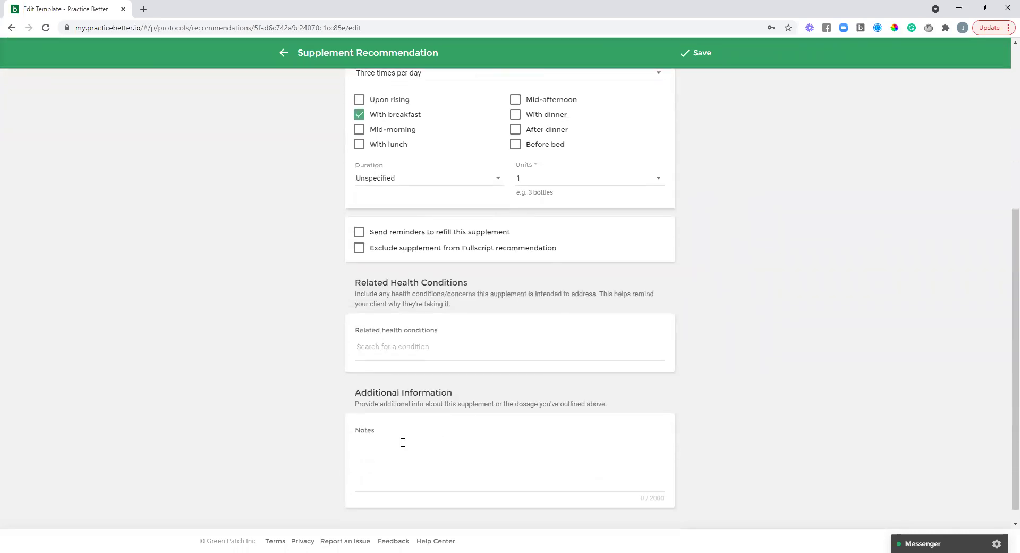
scroll(704, 284, up, 5)
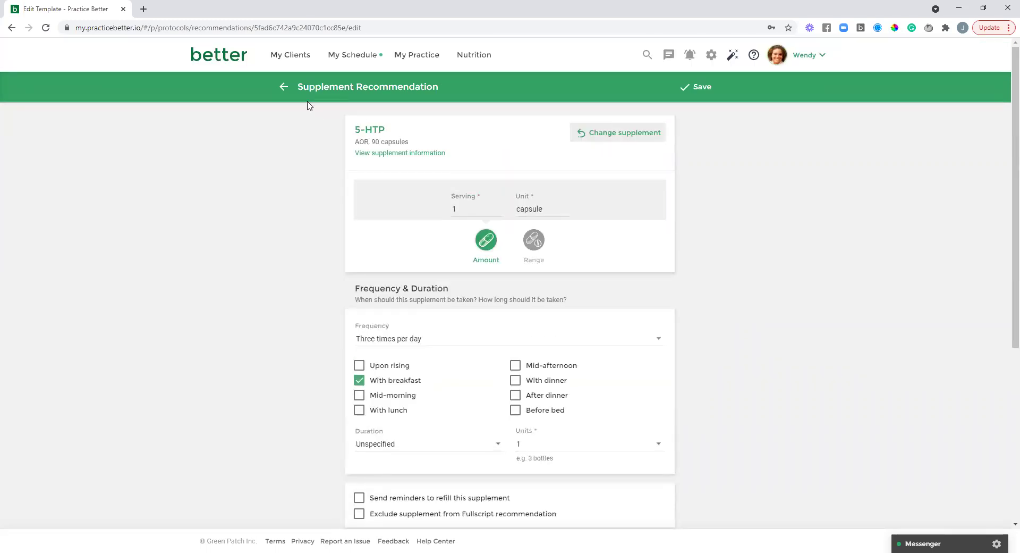
click(687, 87)
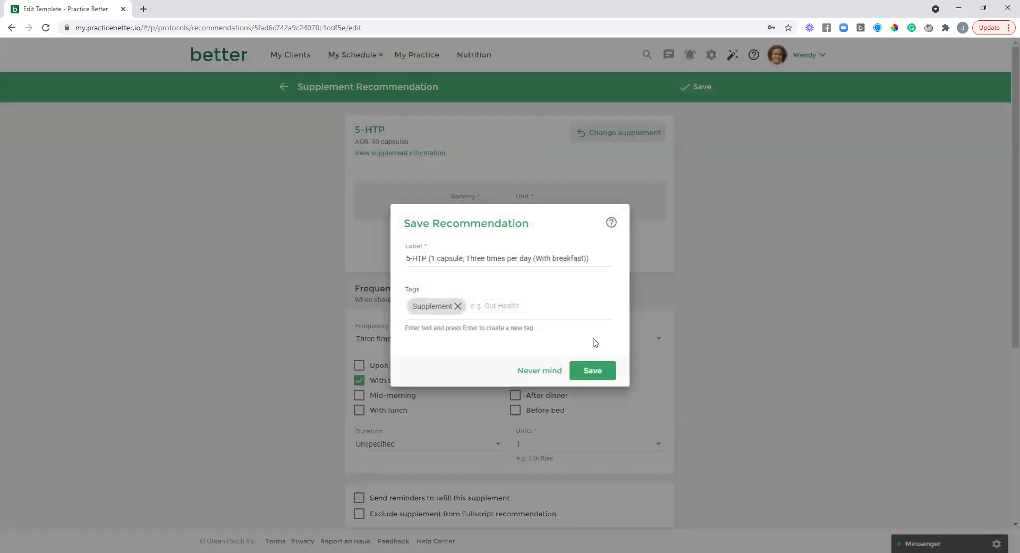
click(593, 370)
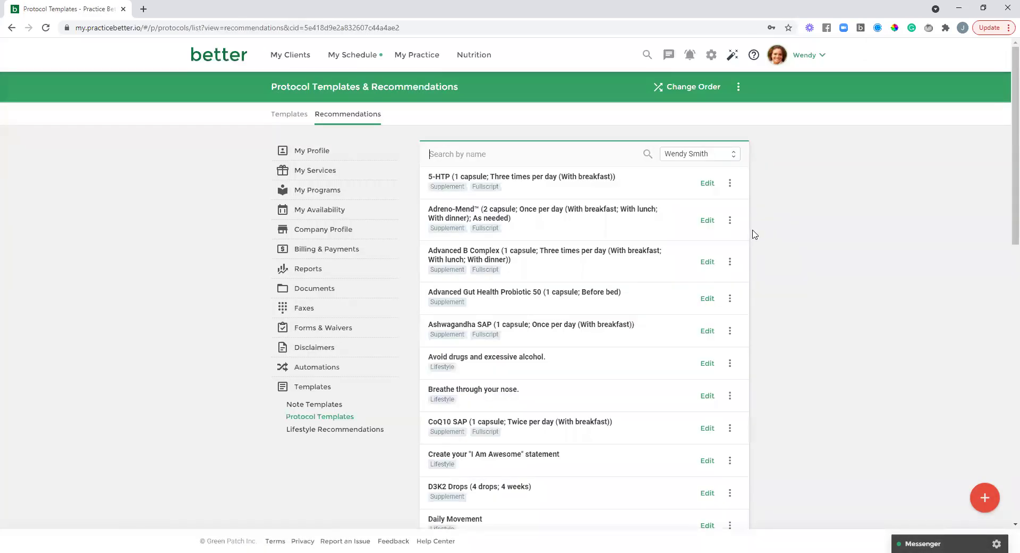
Save the 5-HTP recommendation's title and tags as they are, and look at its duplicate and delete options
click(730, 184)
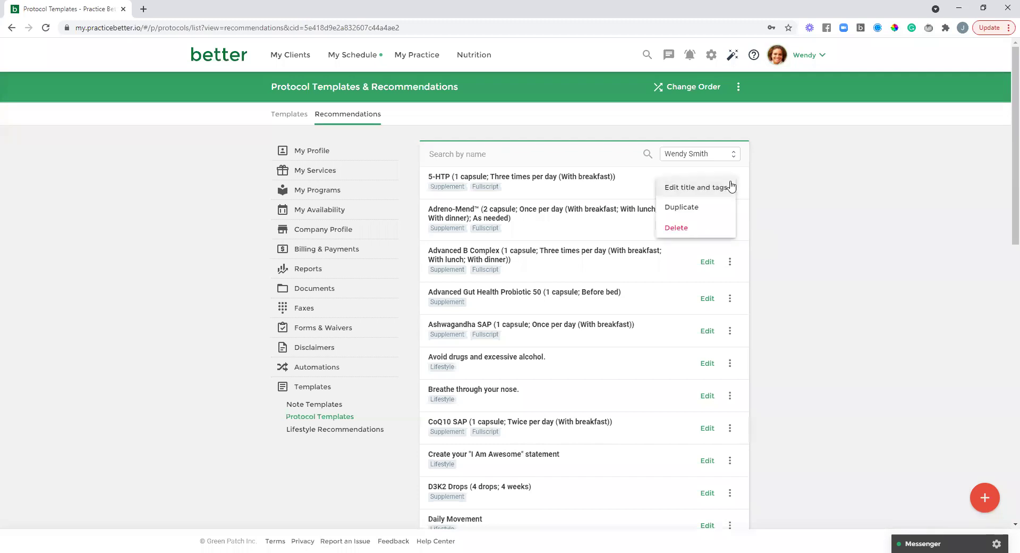
click(685, 190)
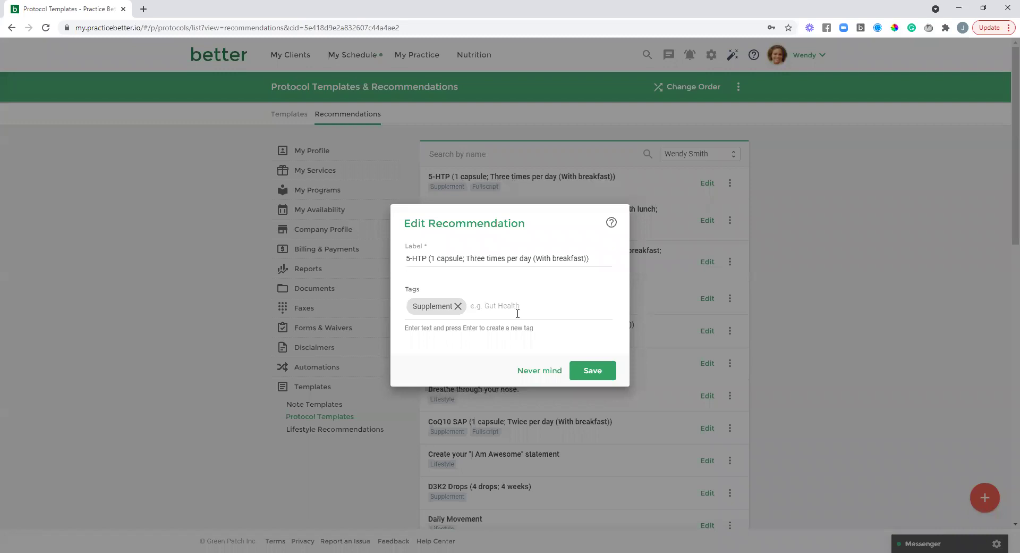
click(580, 371)
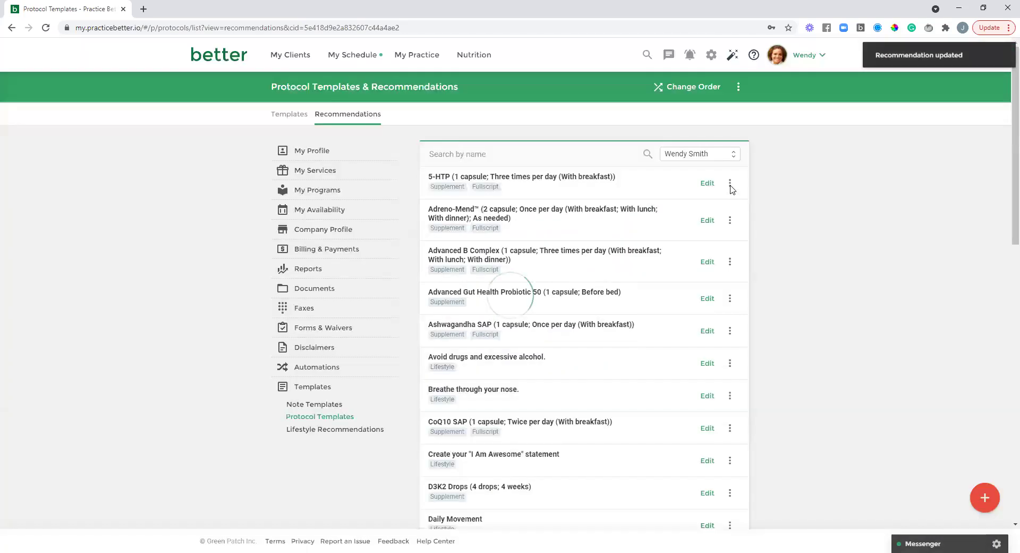
click(730, 185)
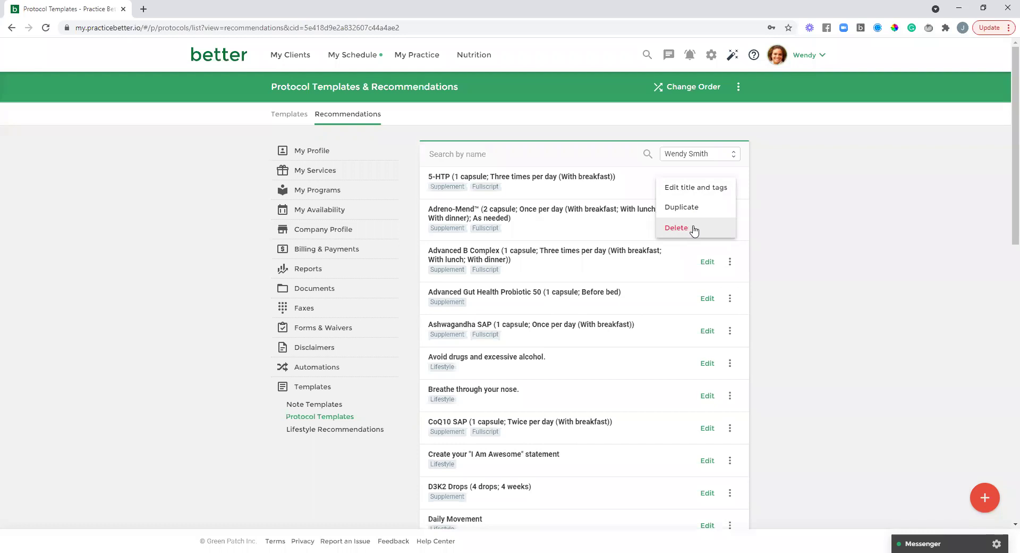
click(755, 192)
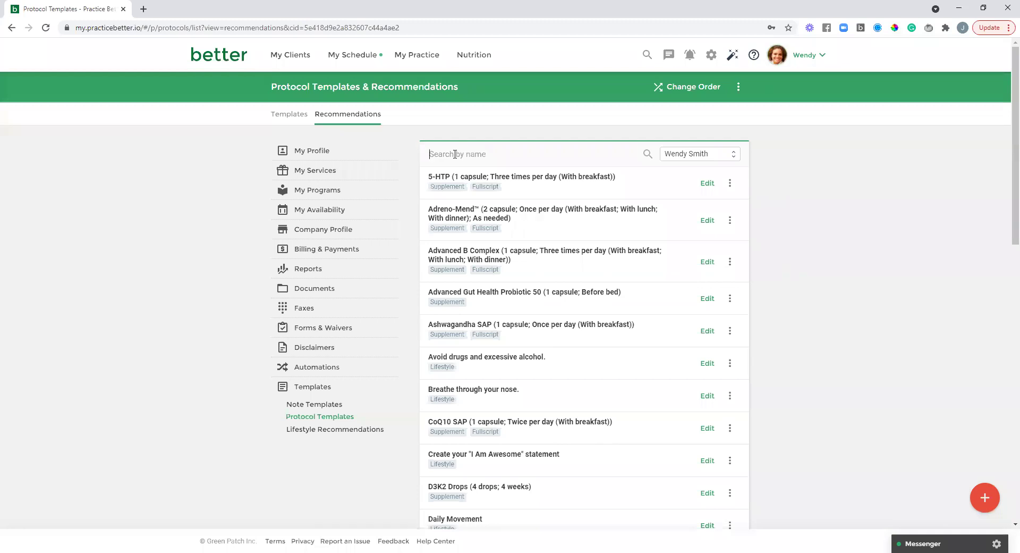
Search the saved recommendations for "water", then clear the search
click(455, 154)
text(water)
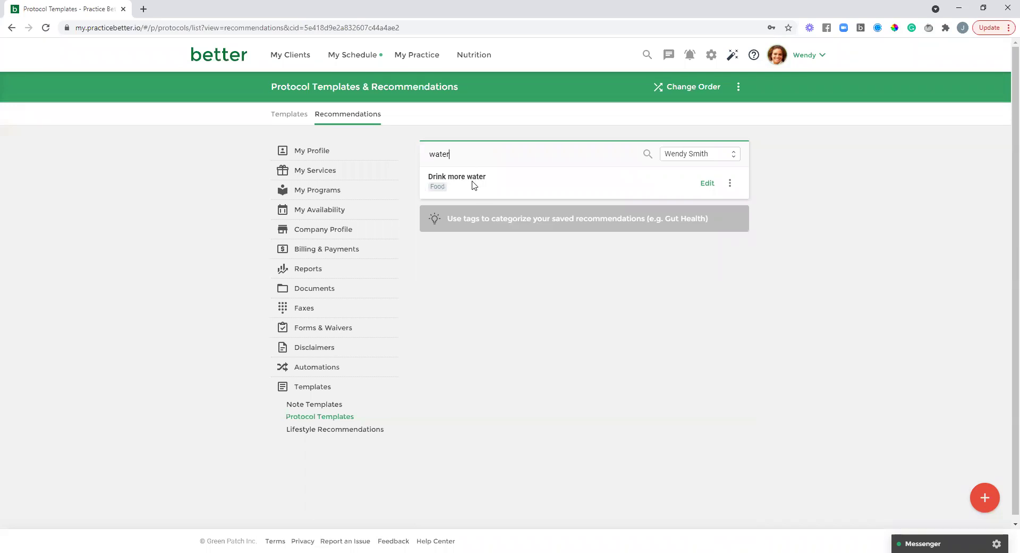
double_click(455, 154)
key(BackSpace)
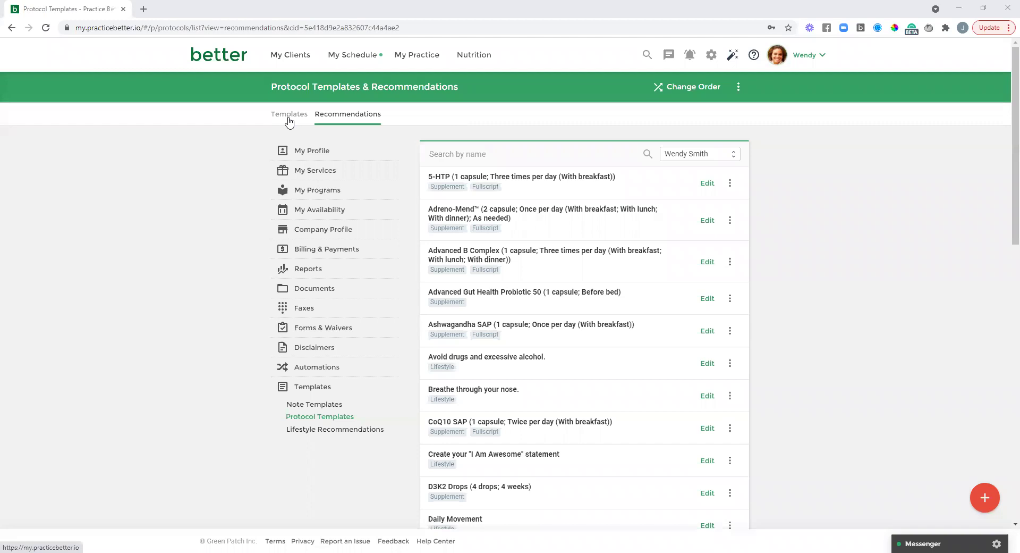
Return to the protocol templates and view the client choices for creating a protocol from the Energy Boost Protocol template
click(290, 122)
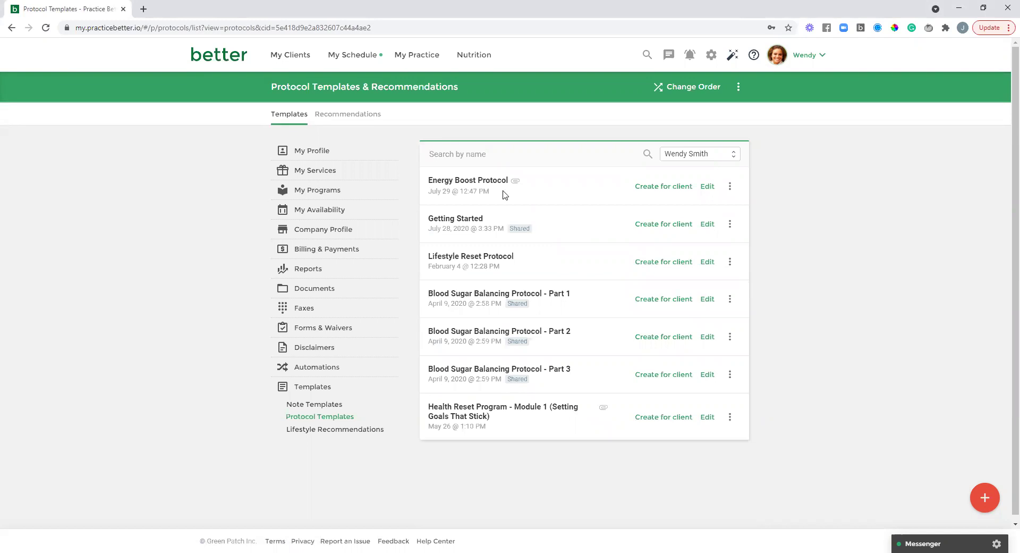
click(669, 195)
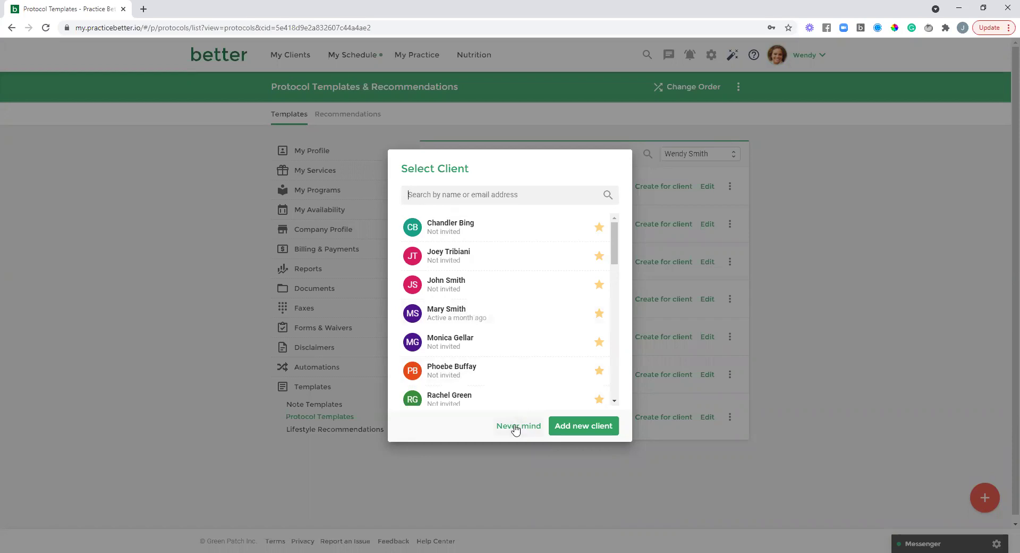
click(518, 426)
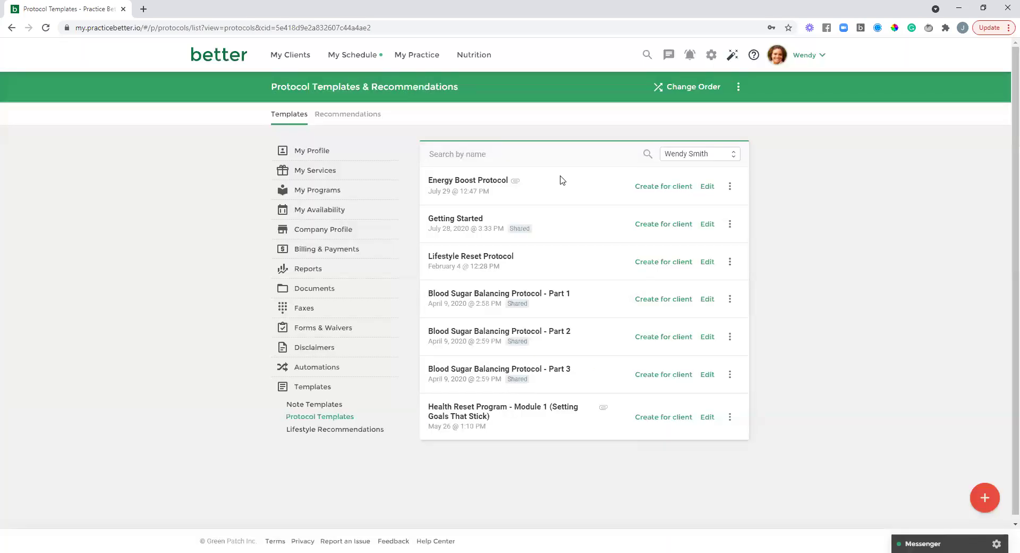
Open the protocols list of the client who was active a month ago
click(296, 57)
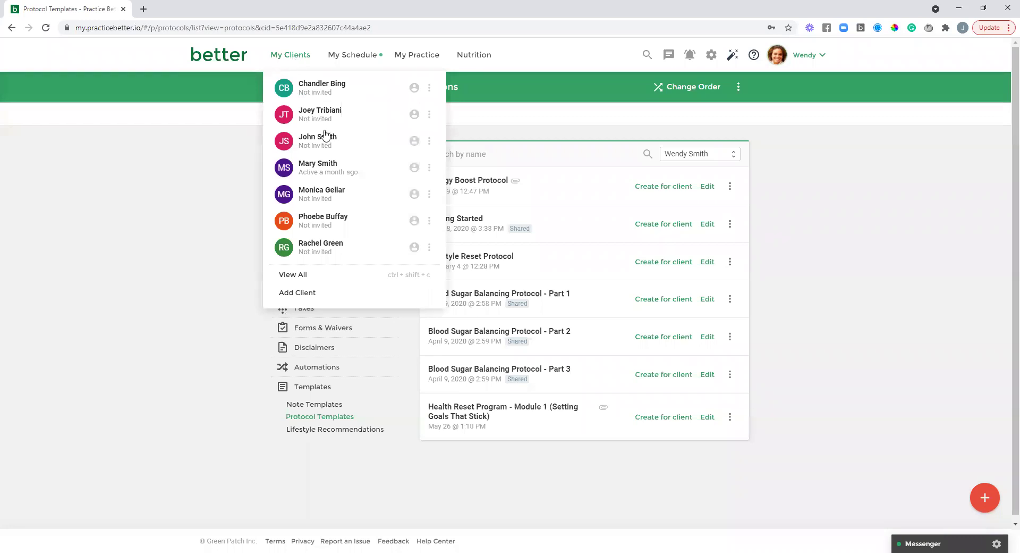
click(345, 171)
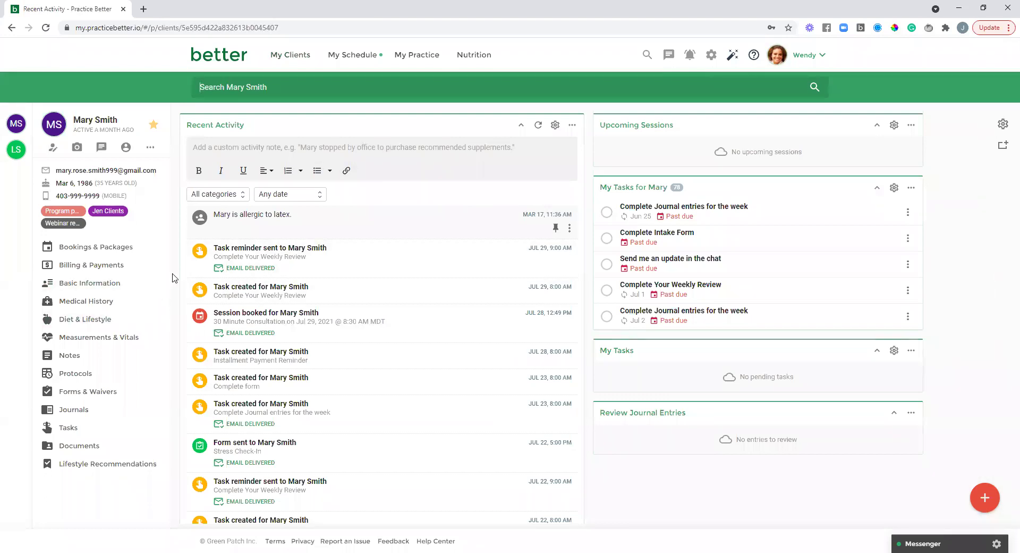
click(85, 374)
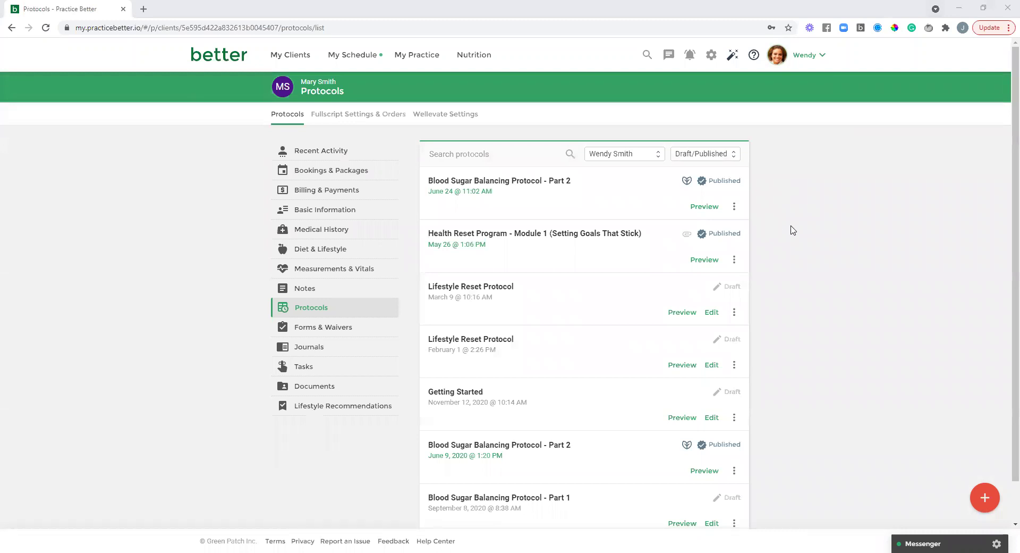
Create a new protocol for the client under the first listed practitioner, based on the Energy Boost Protocol template
click(985, 498)
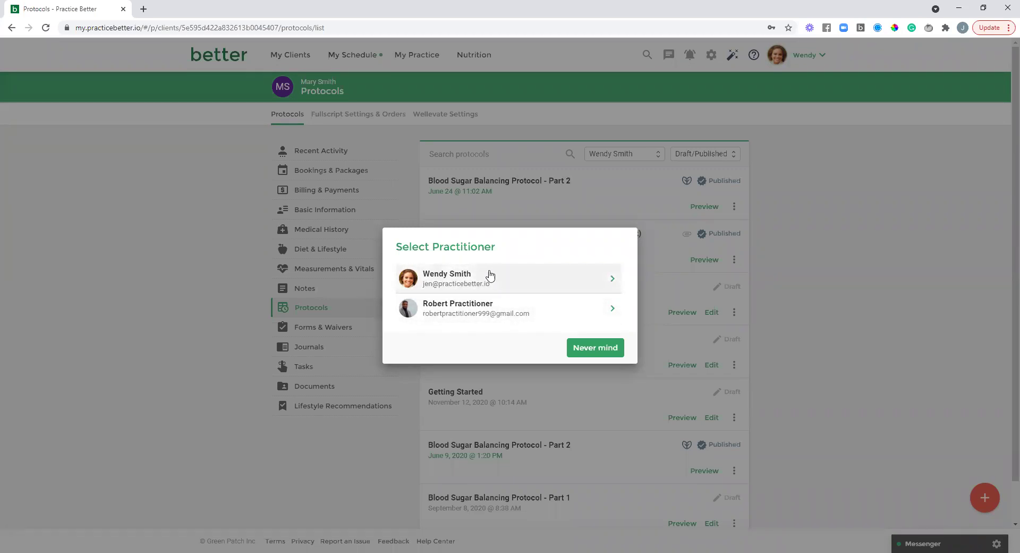
click(462, 277)
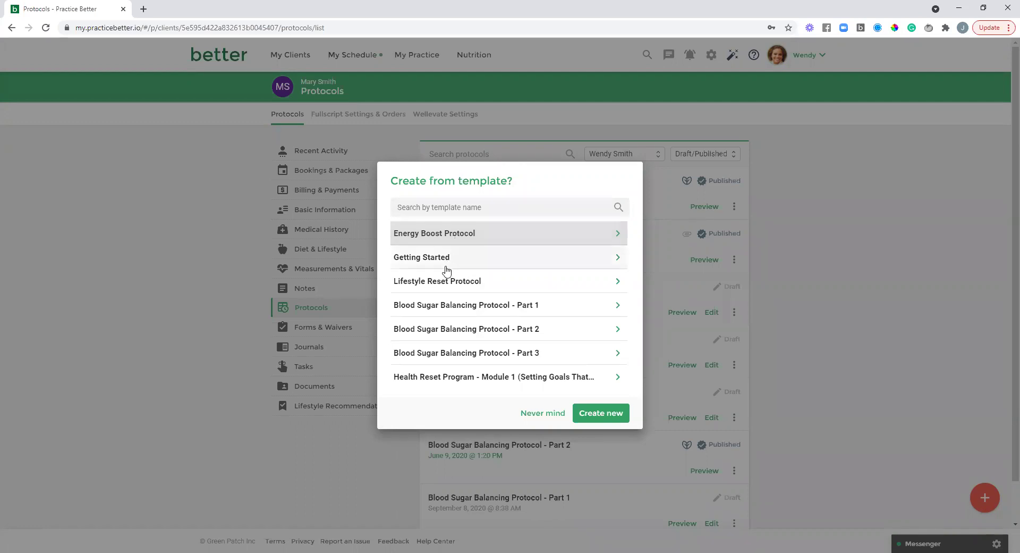
click(447, 205)
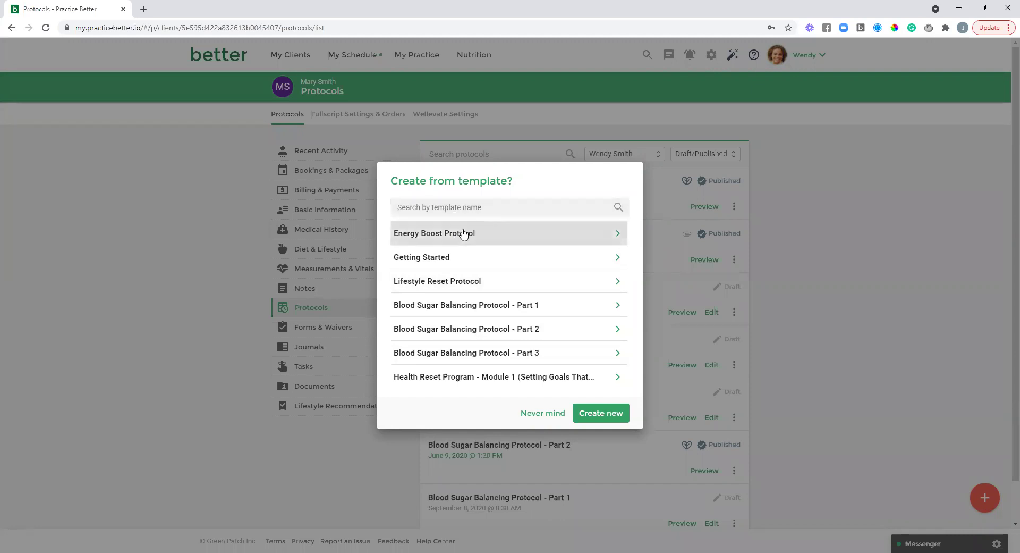
click(434, 238)
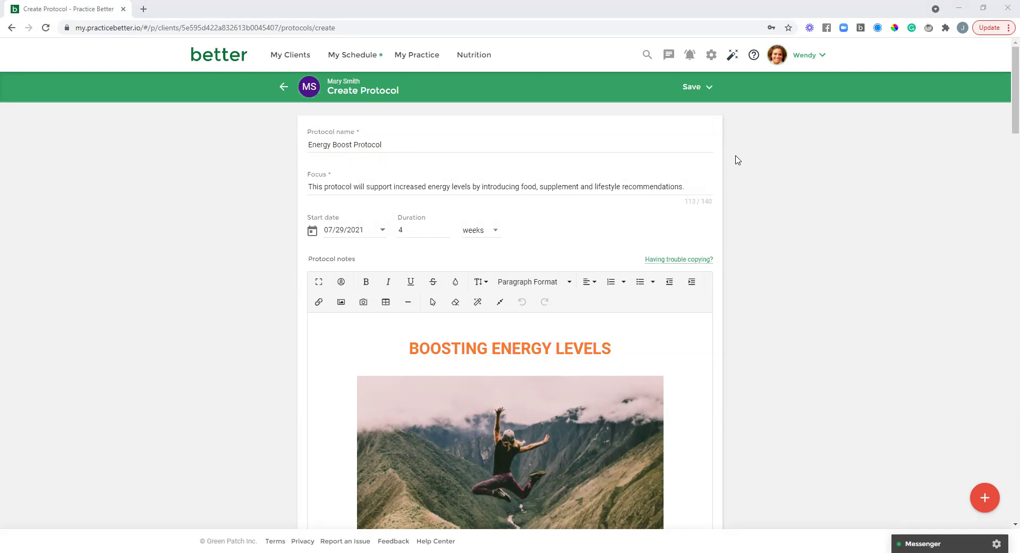
Remove the "Reduce gluten and dairy" and "Include fiber with each meal" food recommendations from the client's protocol
scroll(737, 159, down, 4)
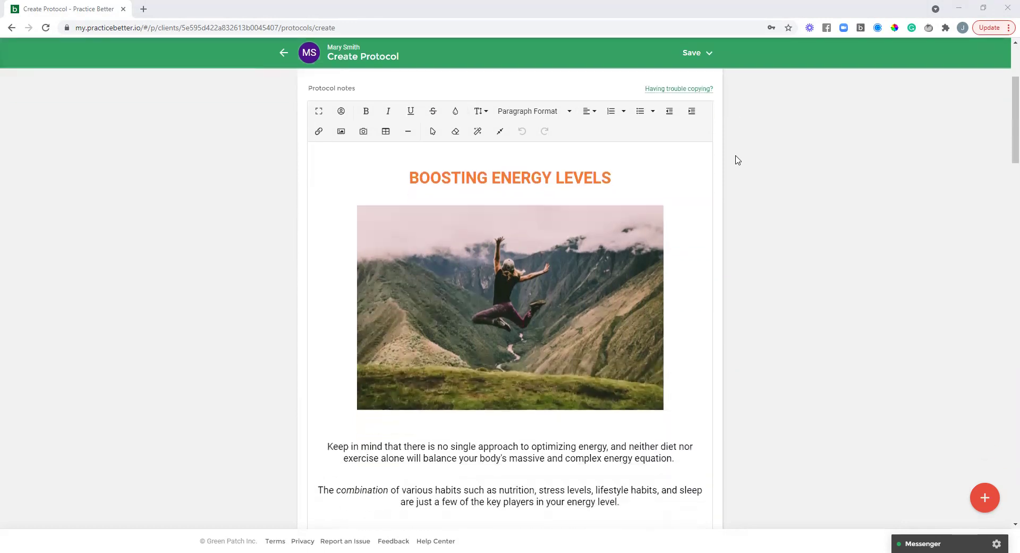
scroll(738, 160, down, 12)
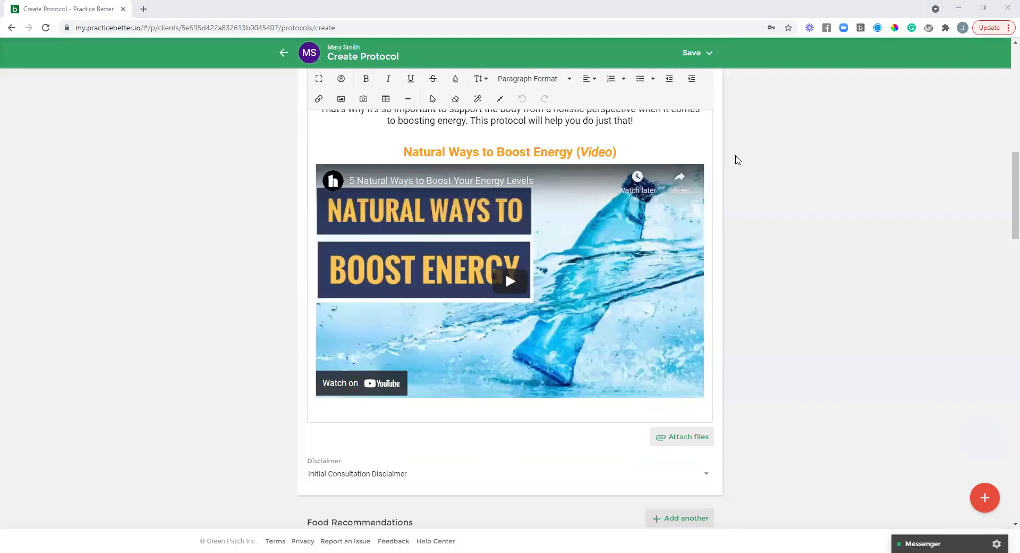
scroll(736, 164, down, 3)
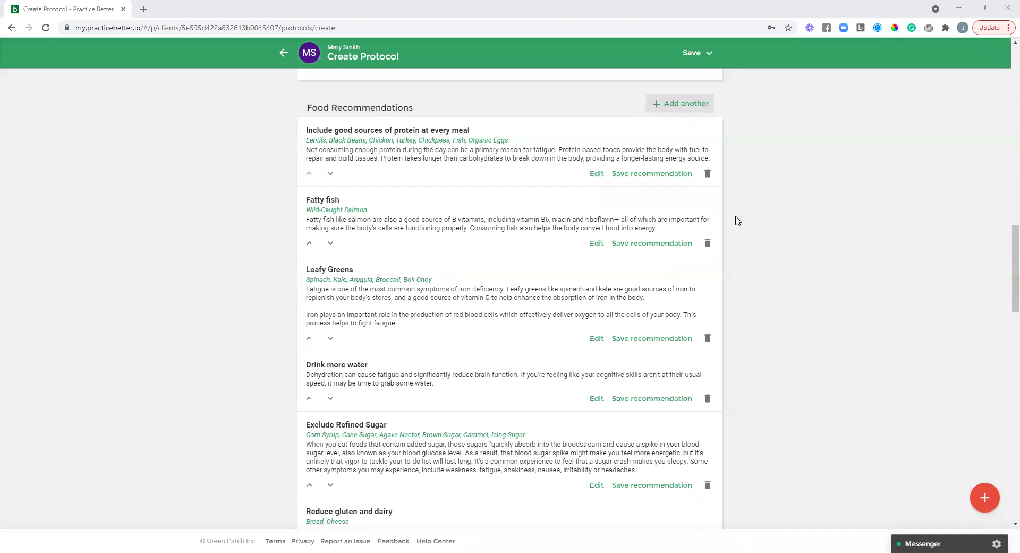
scroll(738, 220, down, 2)
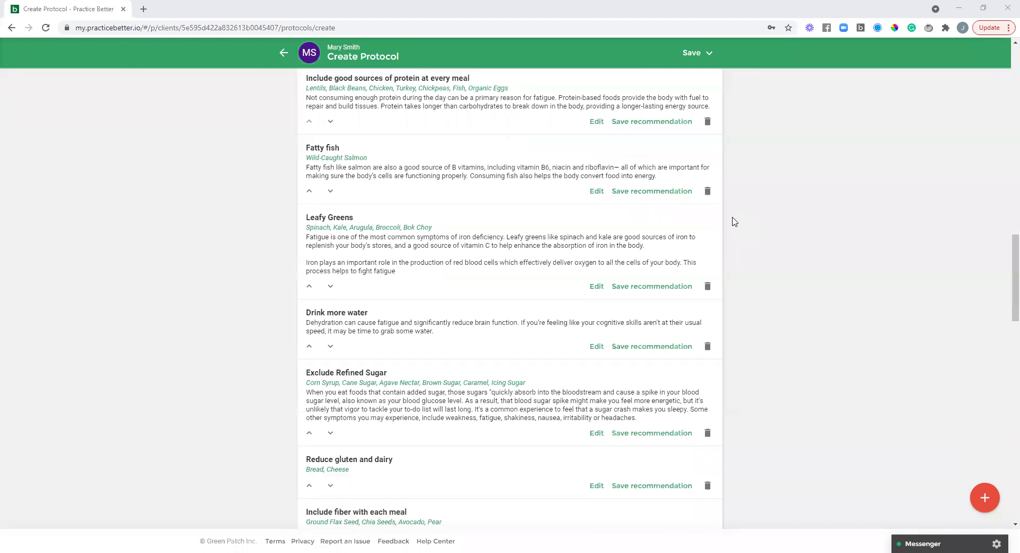
scroll(732, 221, down, 1)
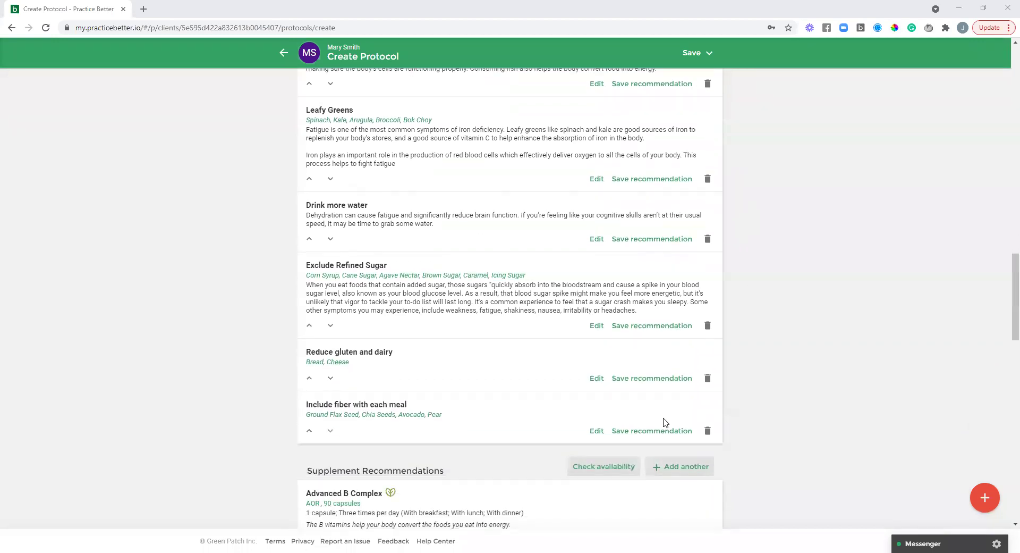
click(708, 379)
click(708, 379)
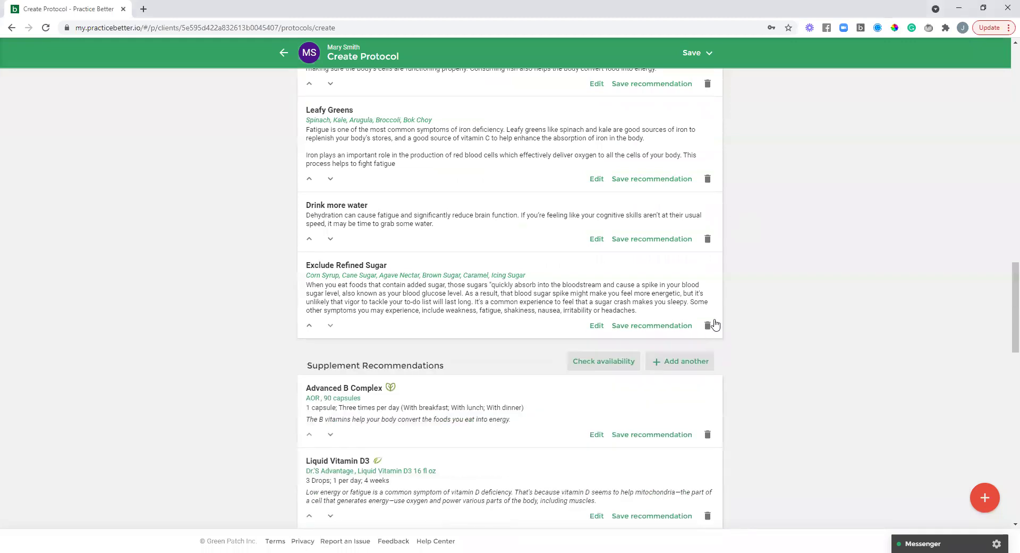
Remove the D3 Drops 400iu and HMF Forte supplement recommendations from the client's protocol
scroll(730, 325, down, 3)
scroll(738, 324, down, 2)
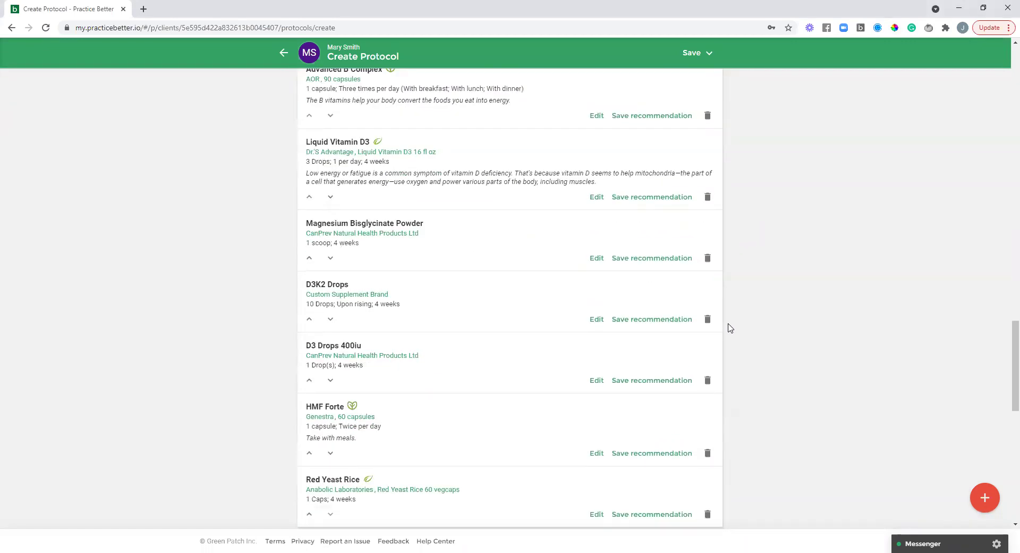
click(707, 381)
click(707, 391)
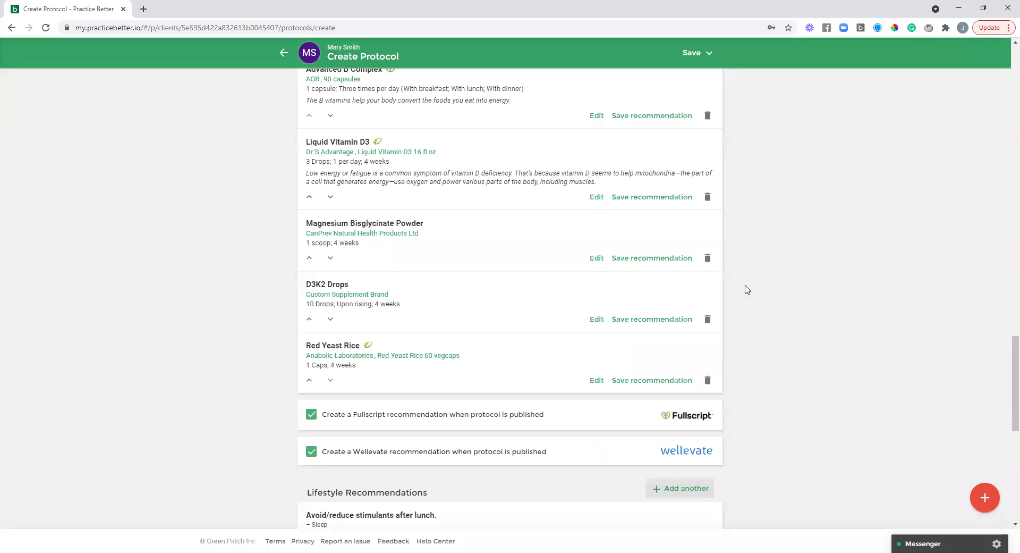
Review the lifestyle recommendations and supporting documents, and look at the start date calendar without changing the date
scroll(742, 281, down, 8)
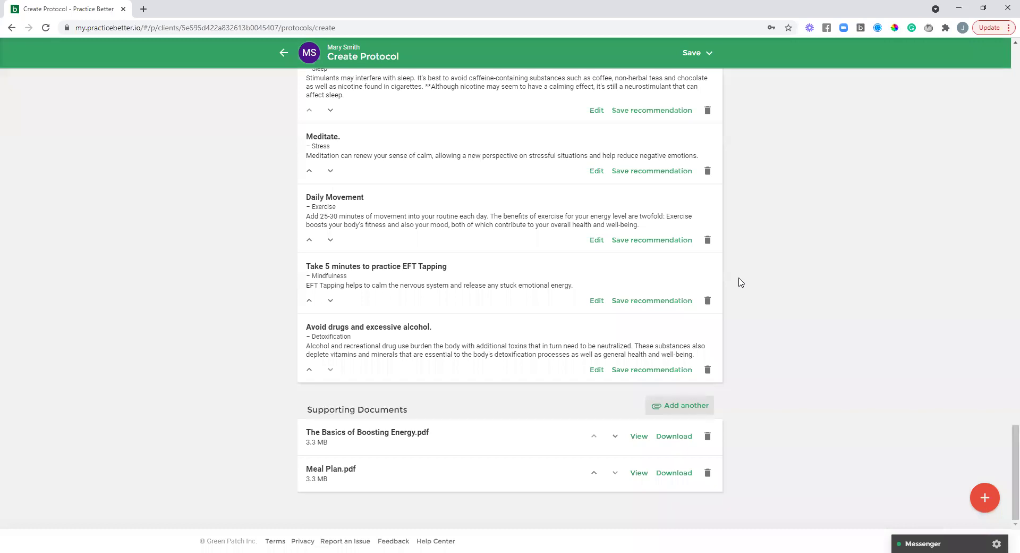
scroll(741, 286, up, 15)
scroll(740, 291, up, 8)
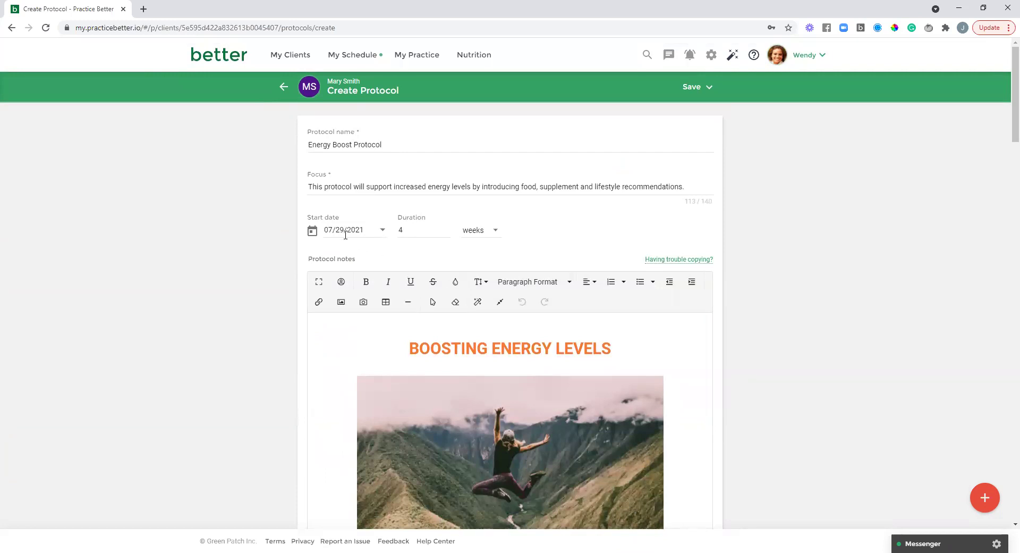
click(381, 231)
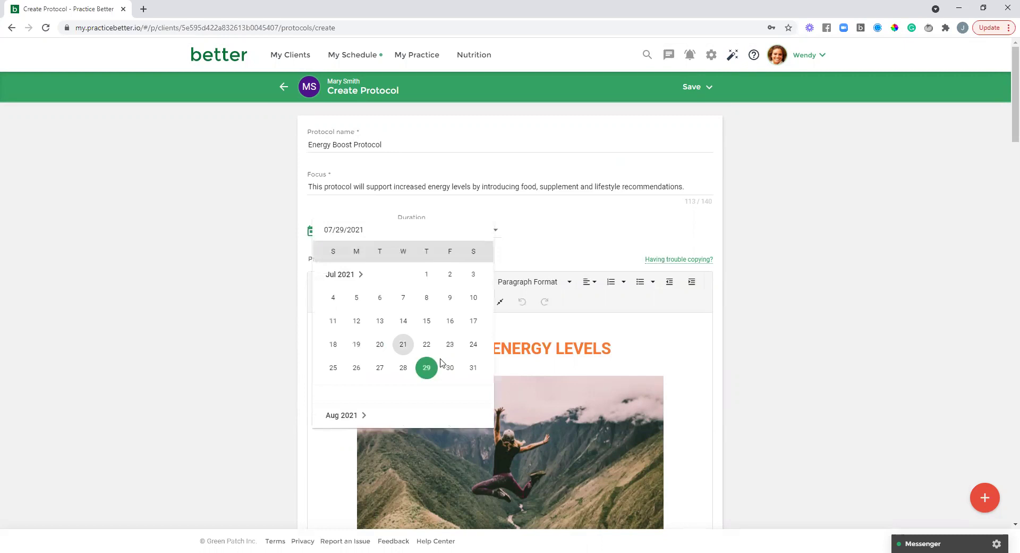
click(529, 262)
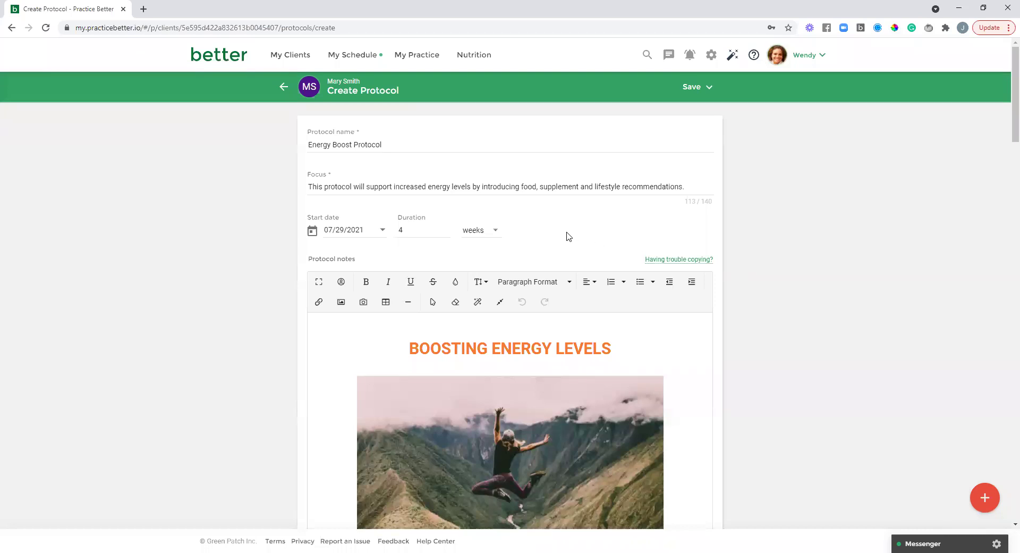
Save and publish the protocol with a confirmation sent to the client, and finish the Fullscript next steps without choosing any
click(709, 89)
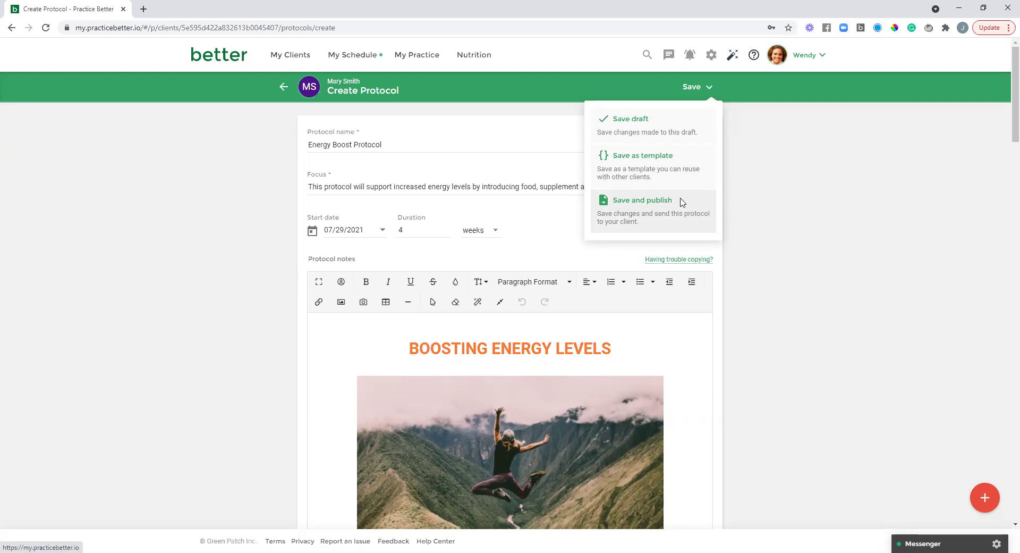
click(681, 202)
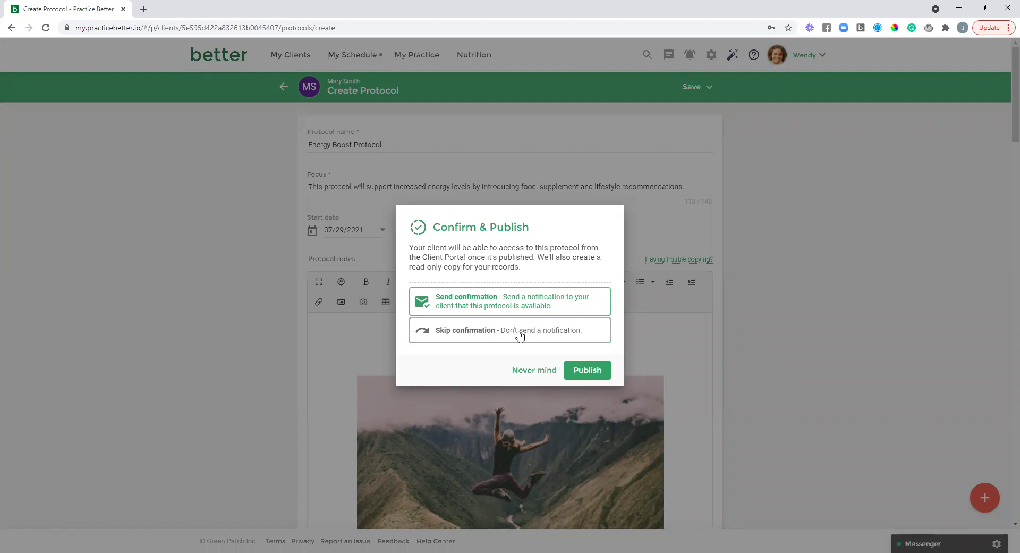
click(583, 373)
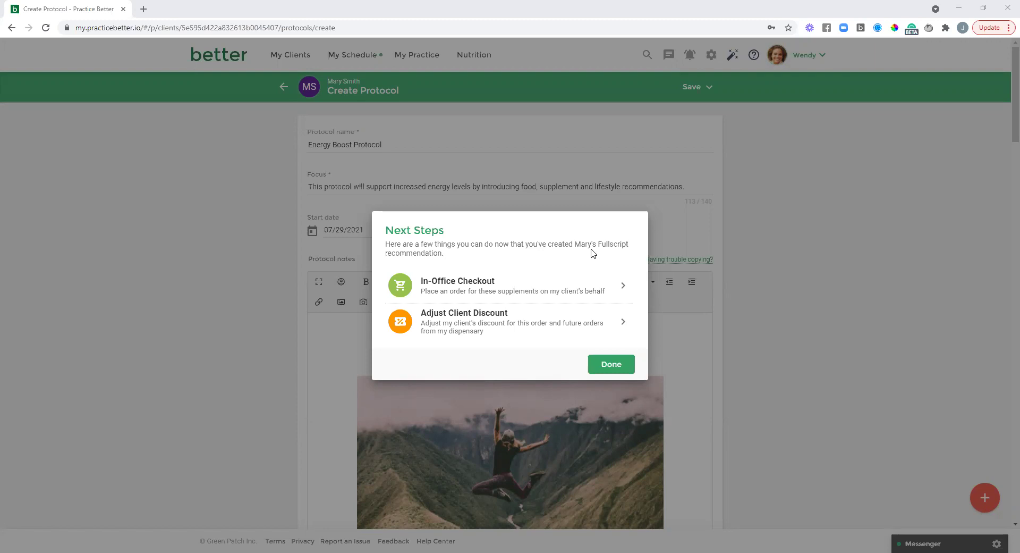
click(611, 365)
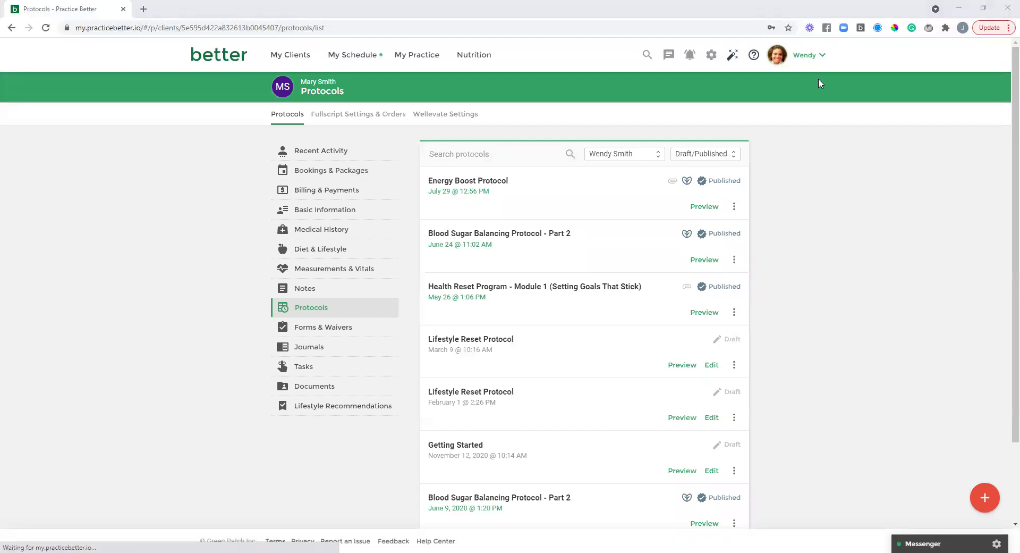
Preview the published Energy Boost Protocol and examine its notes, video and the foods to include and exclude
click(502, 189)
click(699, 211)
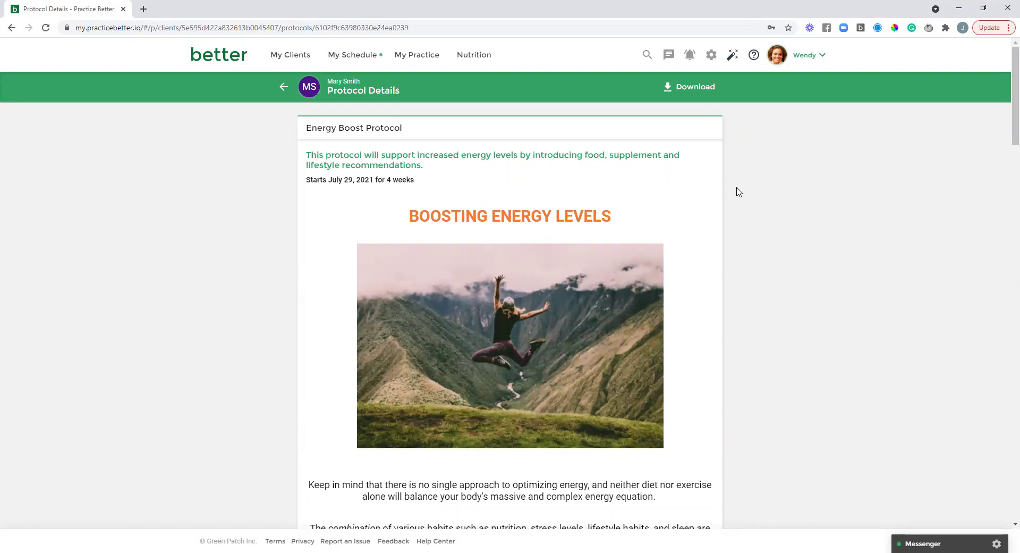
scroll(739, 192, down, 2)
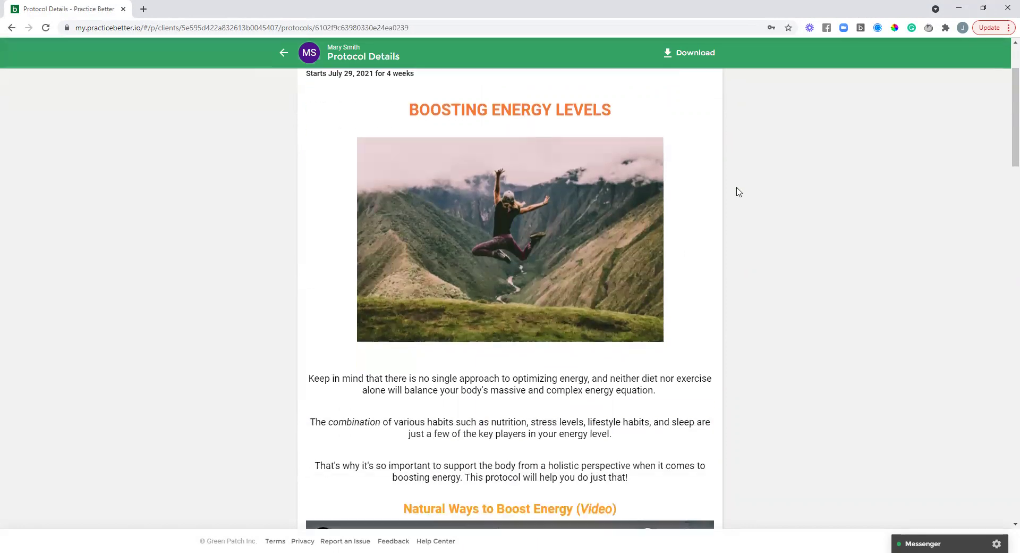
scroll(739, 192, down, 3)
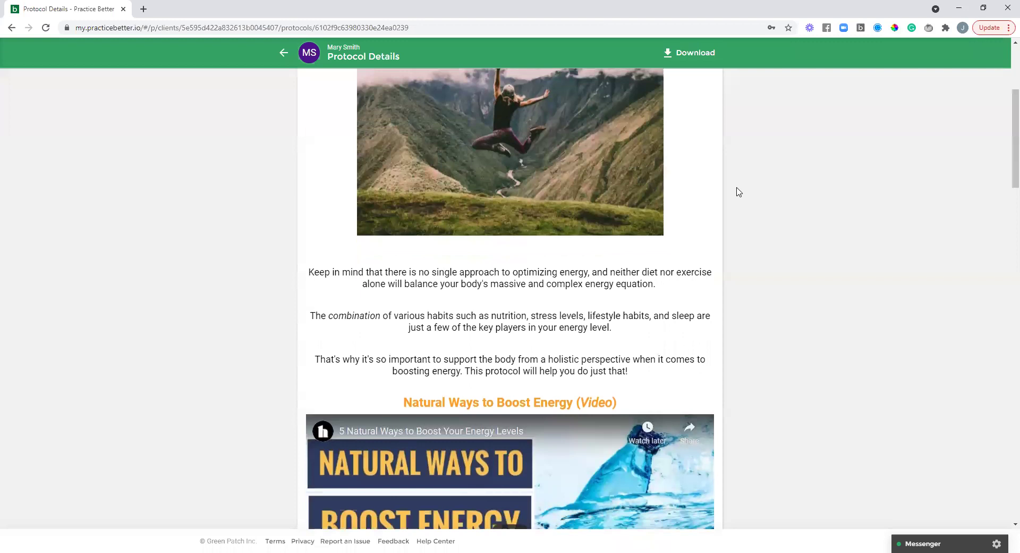
scroll(737, 191, down, 4)
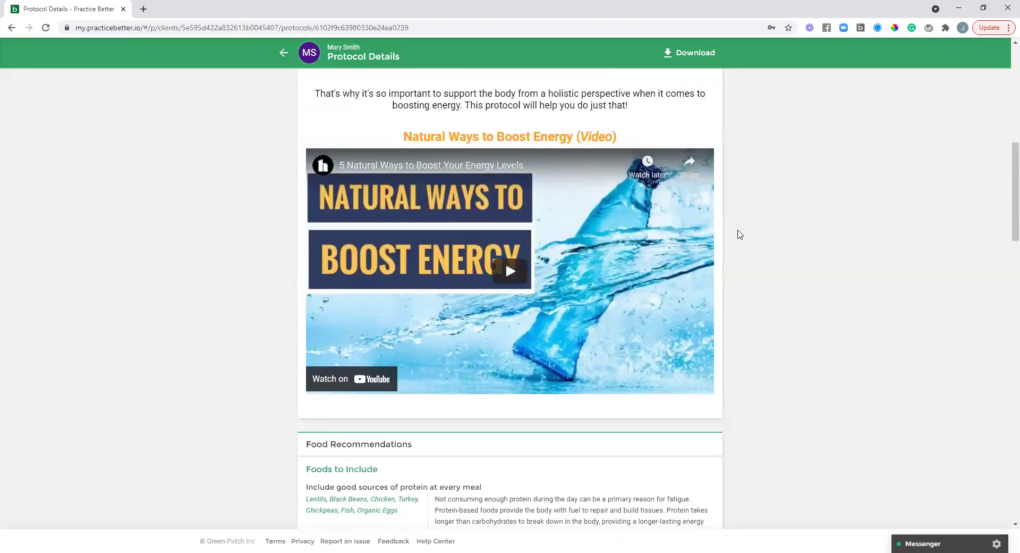
scroll(738, 235, down, 2)
scroll(738, 237, down, 4)
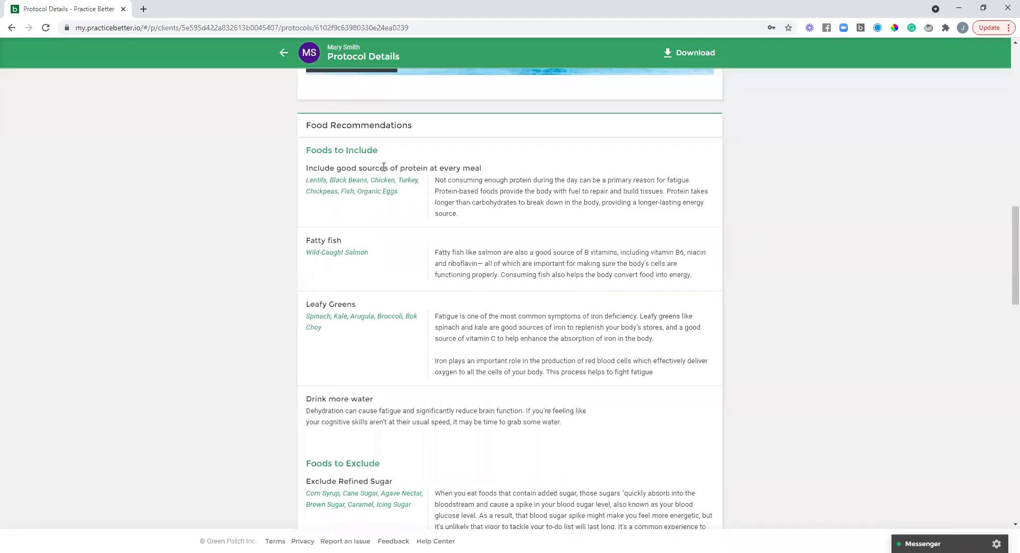
scroll(740, 243, down, 2)
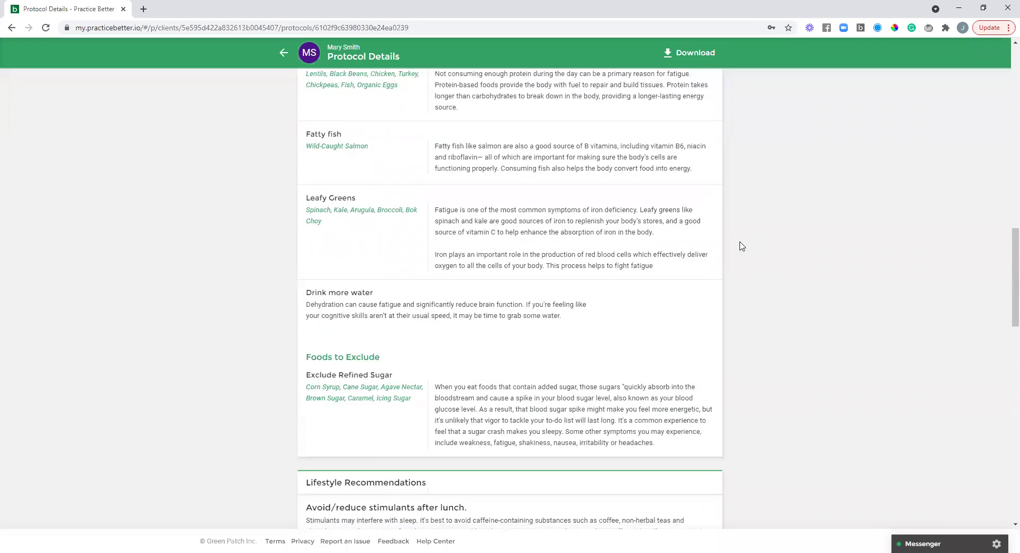
Examine the published protocol's lifestyle recommendations, supporting documents, supplements and supplement chart, and return to the client's protocols list
scroll(742, 246, down, 5)
scroll(742, 246, down, 6)
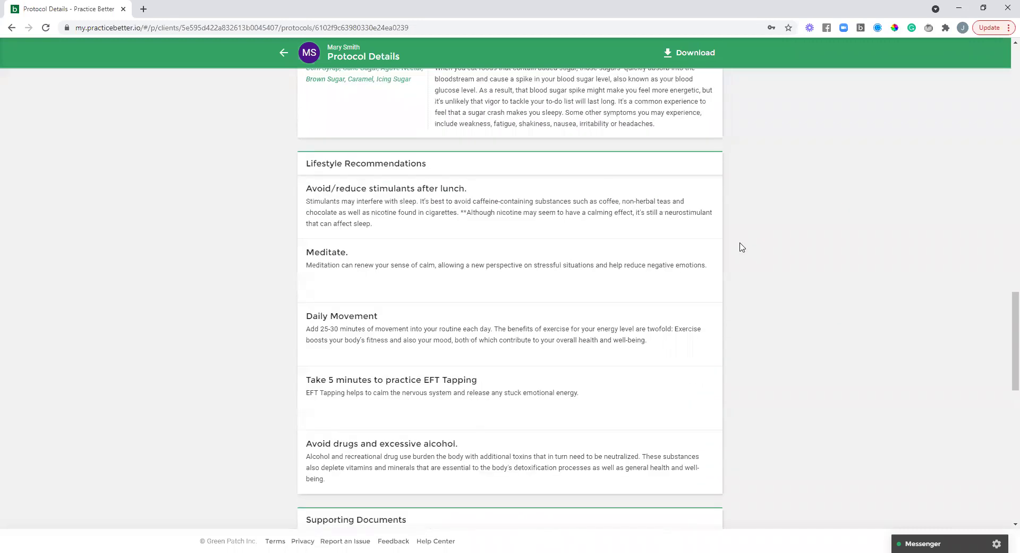
scroll(742, 247, down, 1)
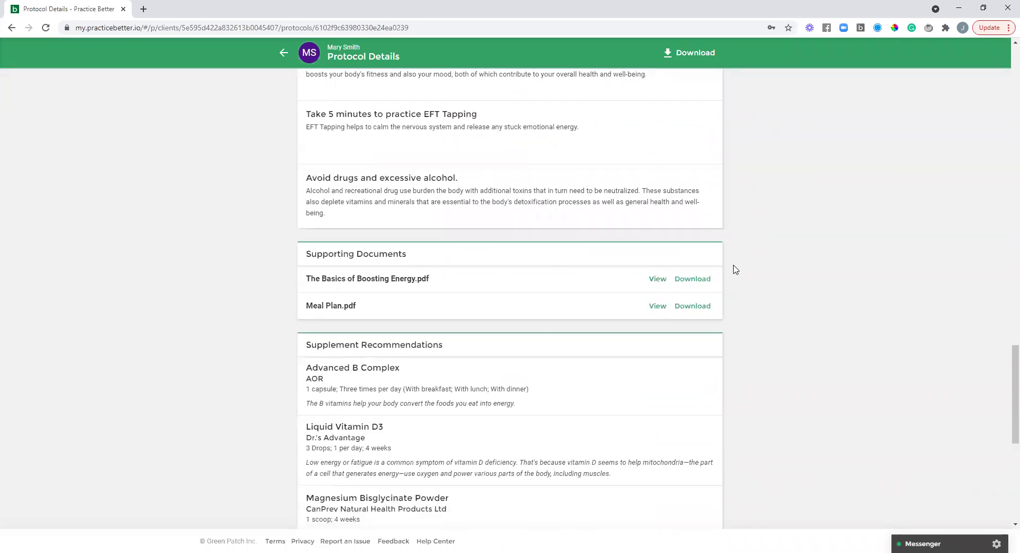
scroll(736, 269, down, 4)
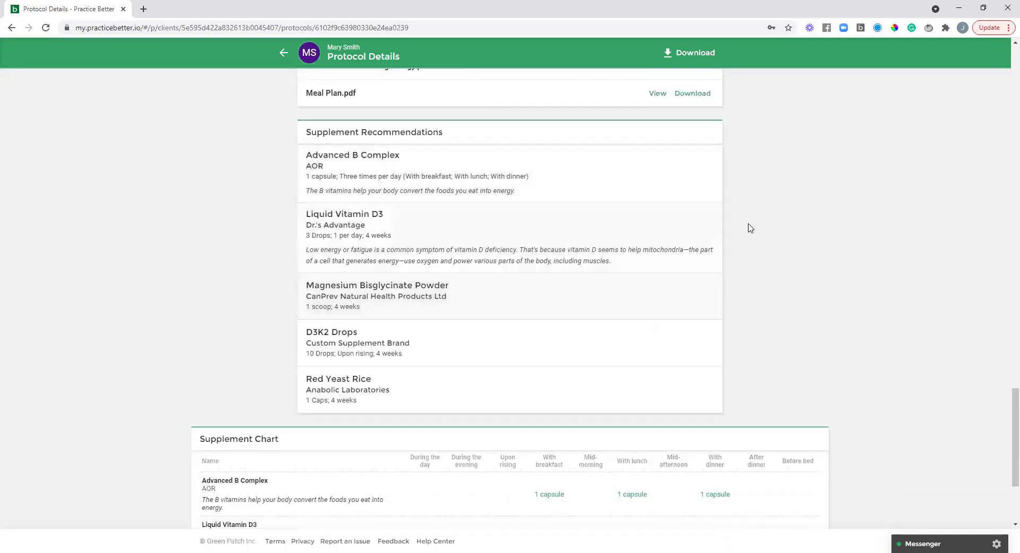
scroll(743, 218, down, 3)
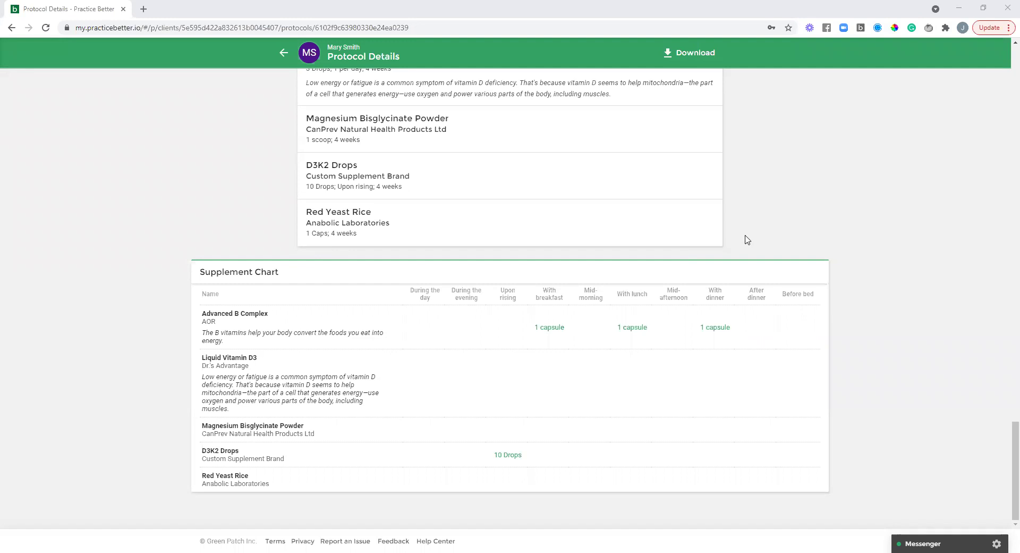
scroll(746, 238, up, 20)
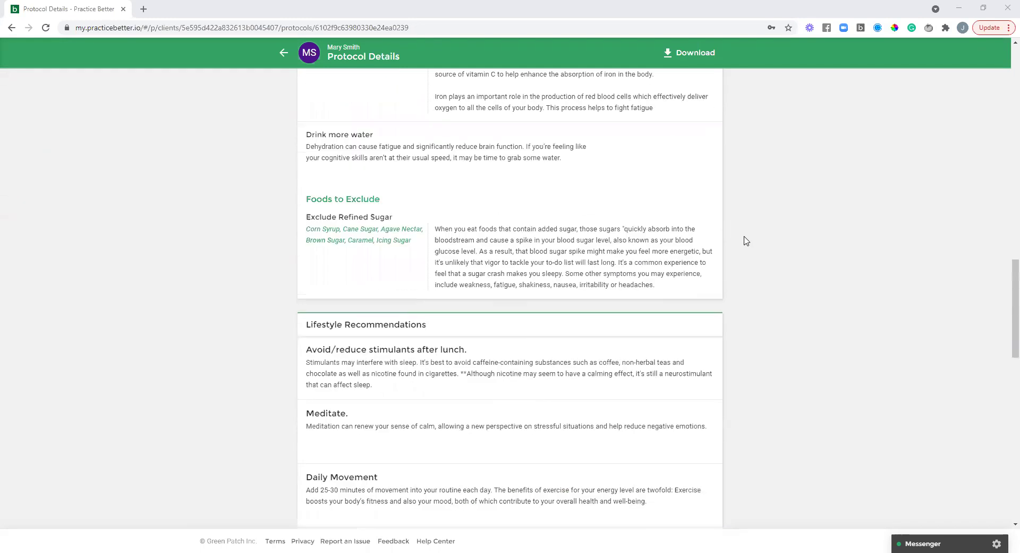
click(286, 53)
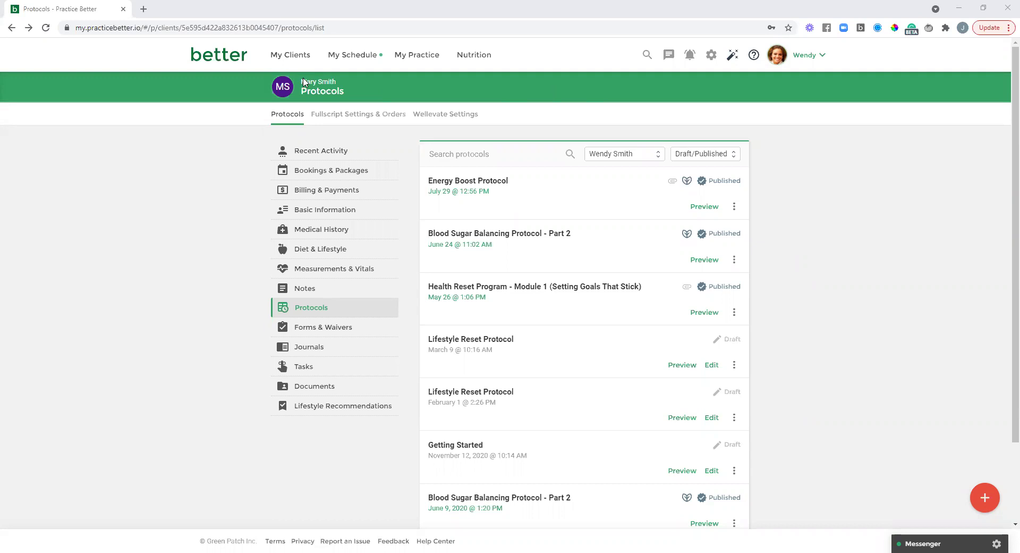
Open the client's Initial Consultation Notes dated Jul 21, 2021 and link the Energy Boost Protocol to them
mouse_move(297, 58)
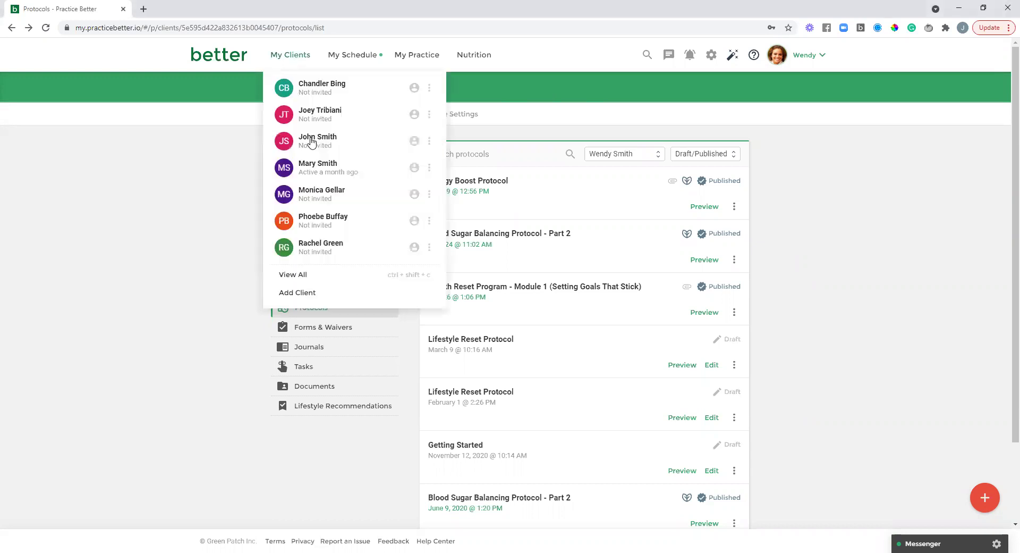
click(327, 168)
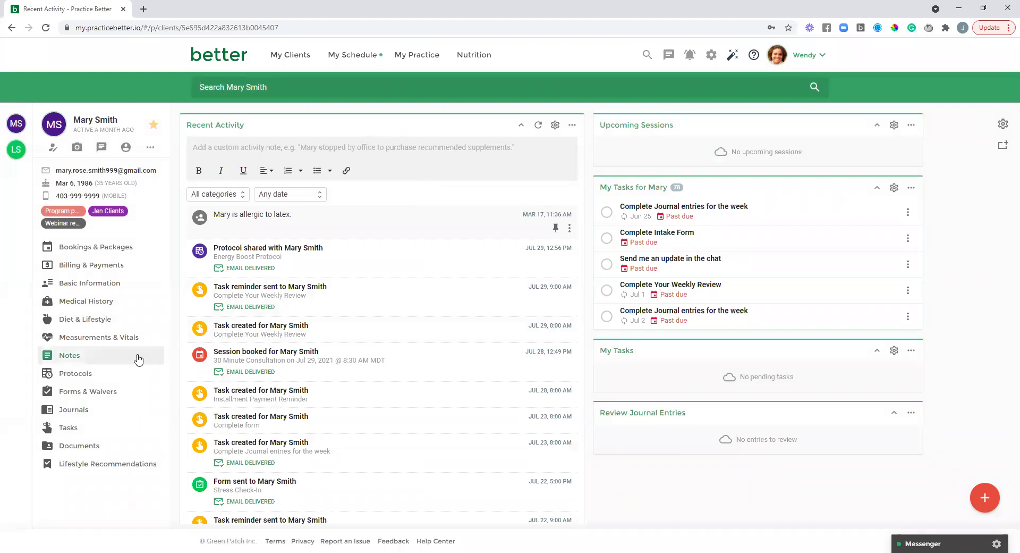
click(96, 356)
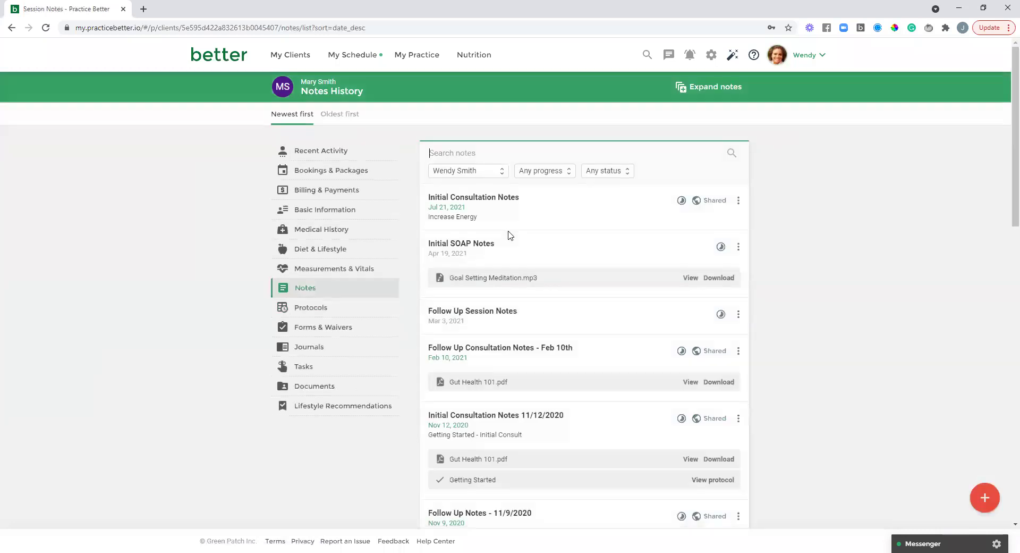
click(485, 201)
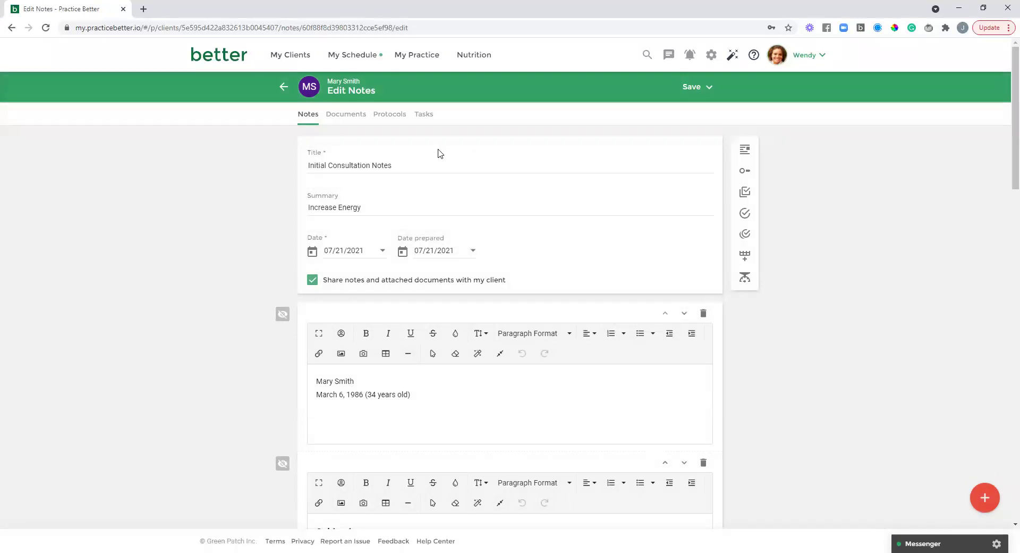
click(390, 119)
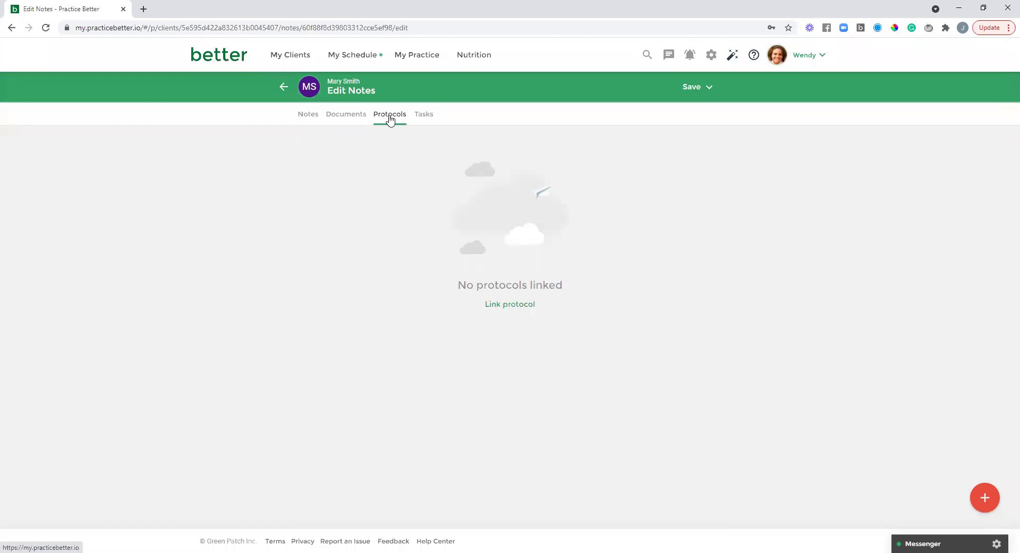
click(531, 307)
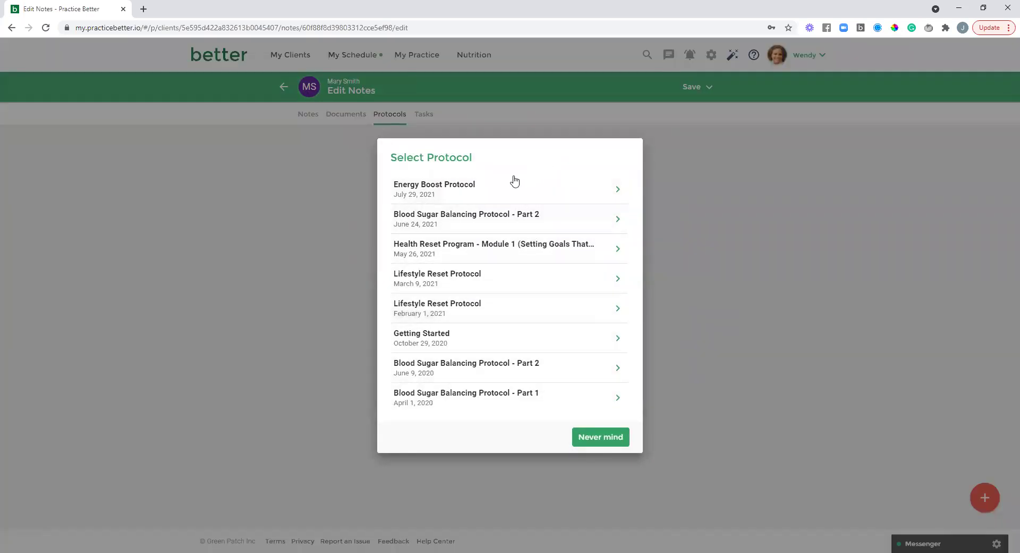
click(480, 189)
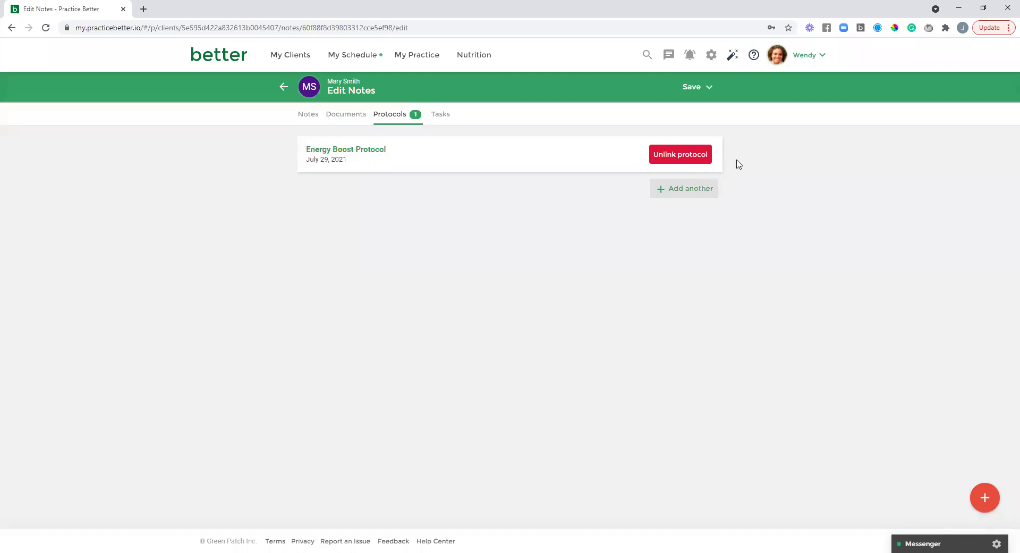
Save and exit the consultation notes, sharing the update with the client while skipping the notification
click(706, 92)
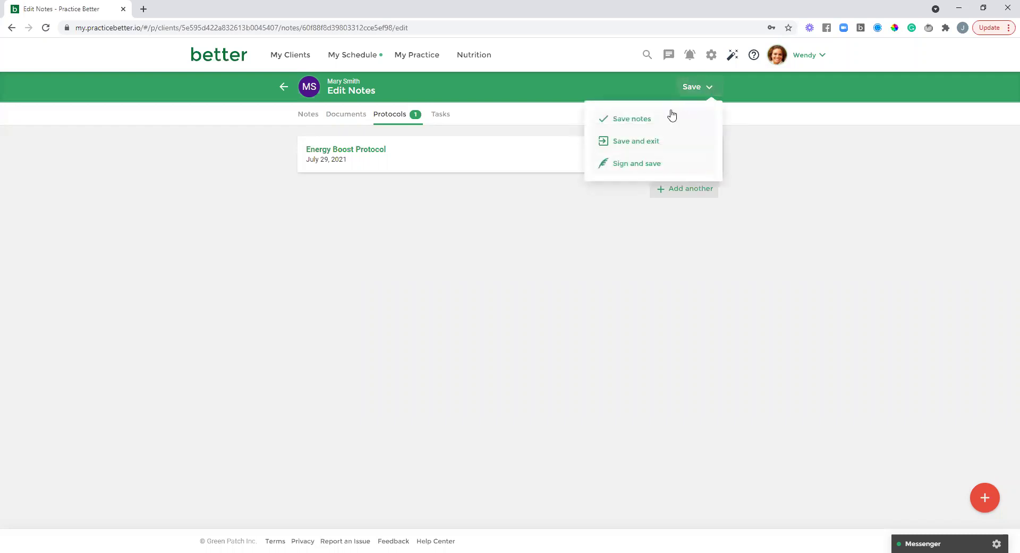
click(644, 142)
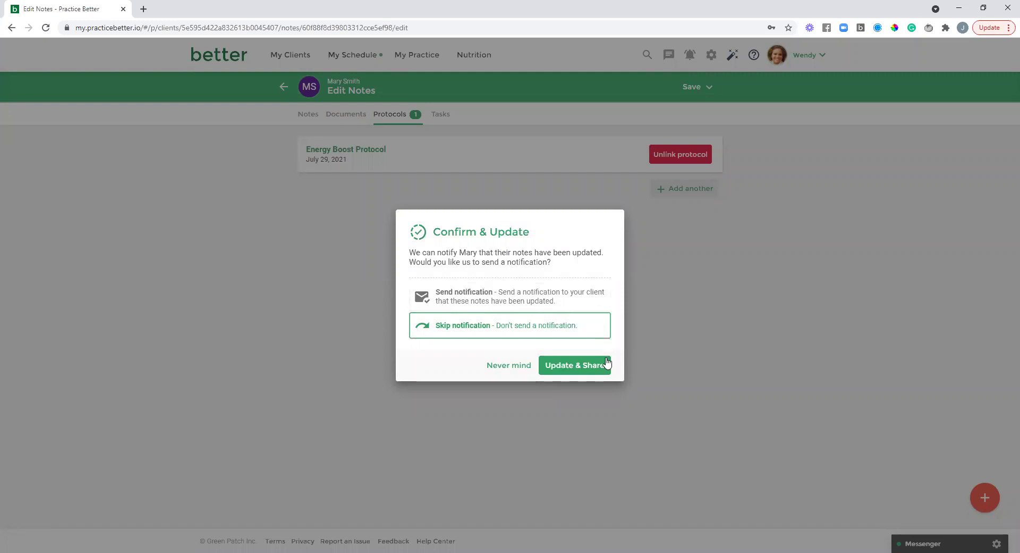
click(582, 366)
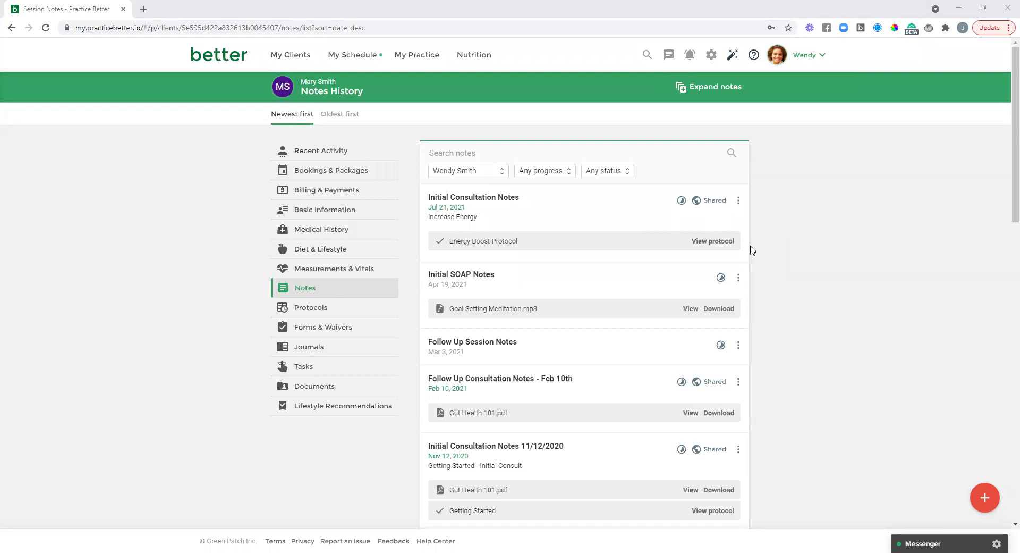
Search the practice's forms and waivers for "pre" and open the Pre-Session Check-In Form for editing
click(426, 60)
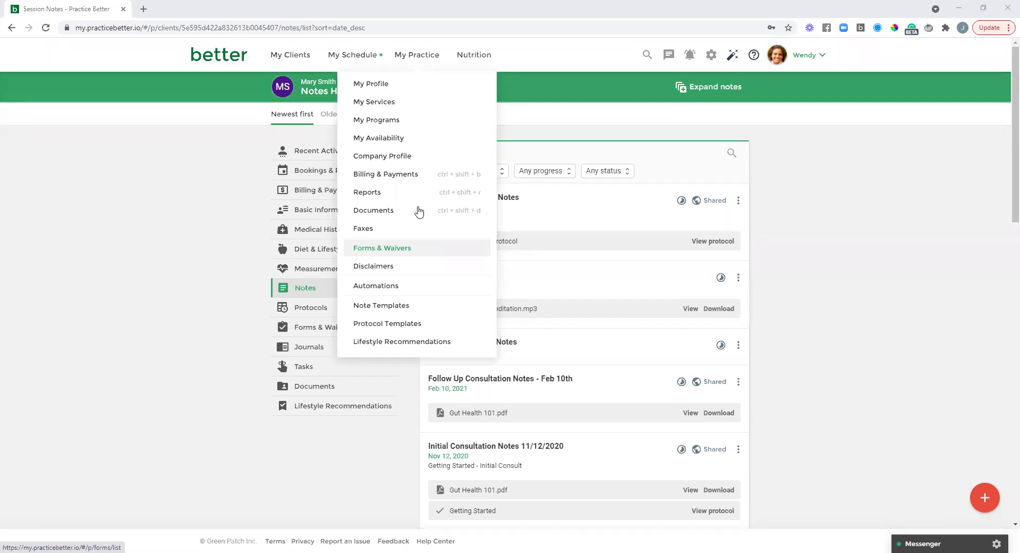
click(412, 253)
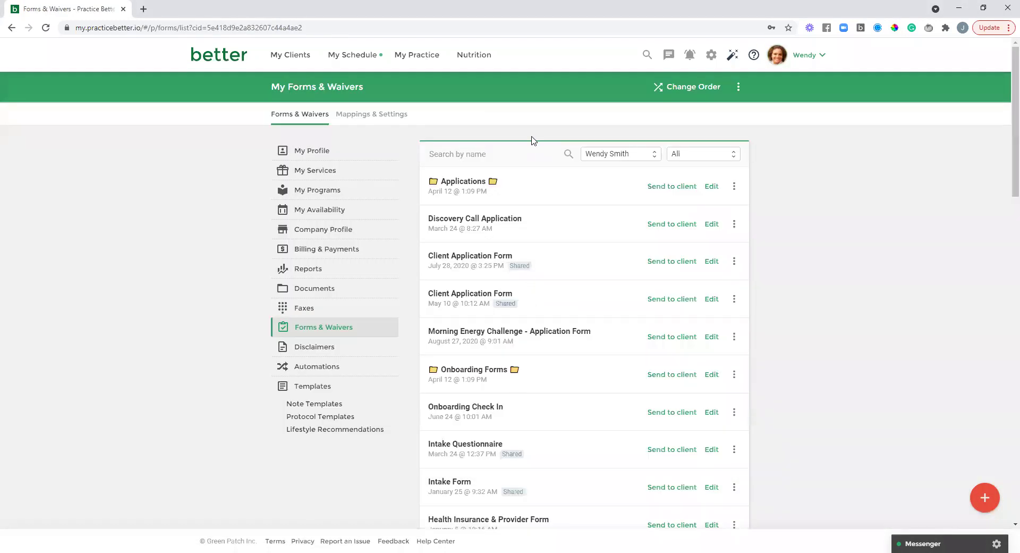
text(pre)
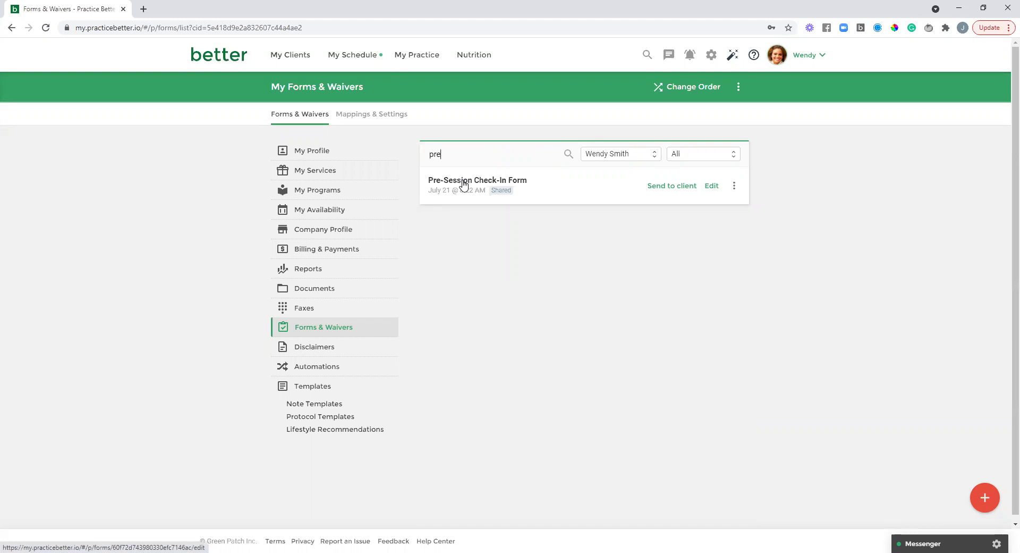
click(712, 184)
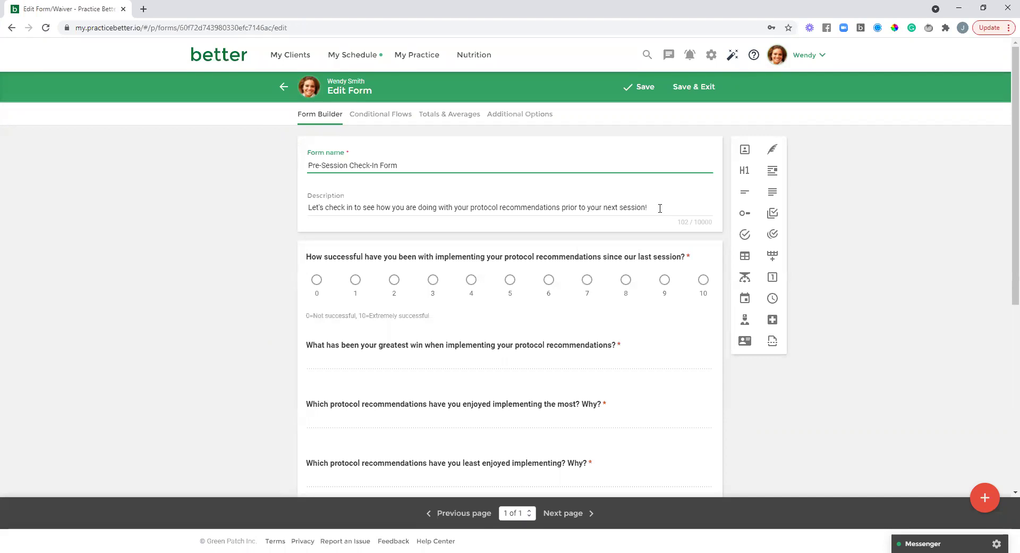
Review all questions of the Pre-Session Check-In Form through to its closing message, and save and exit the form unchanged
click(729, 199)
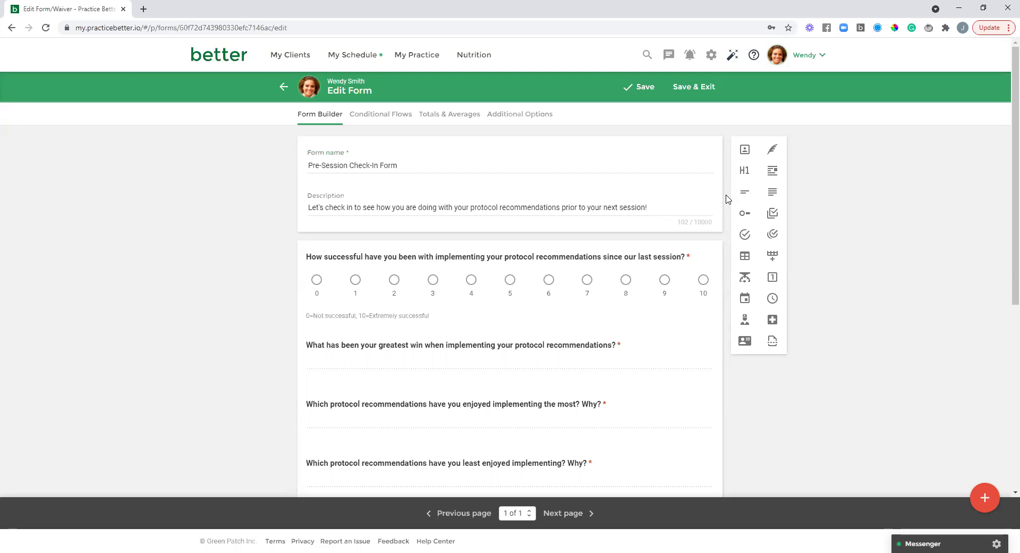
scroll(728, 199, down, 2)
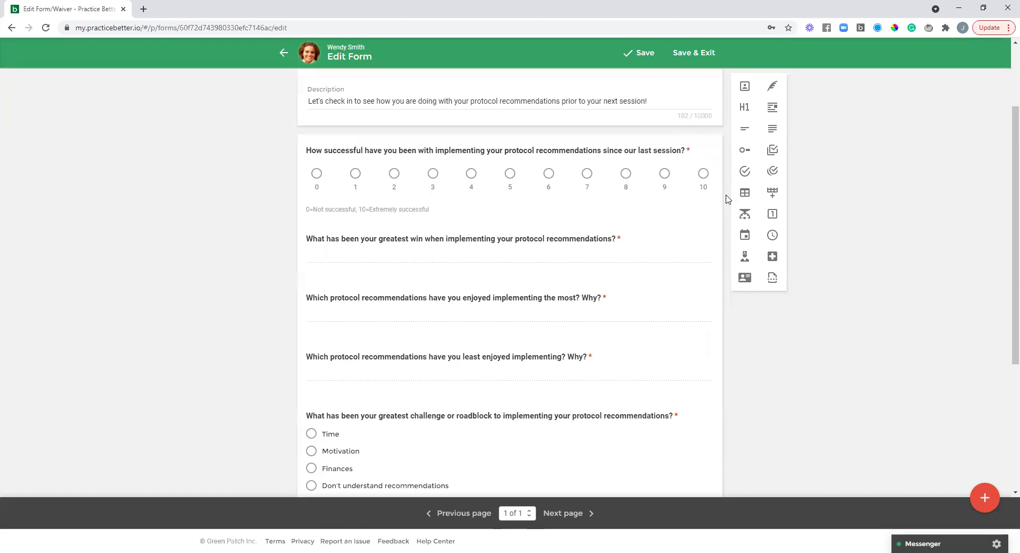
scroll(727, 199, down, 1)
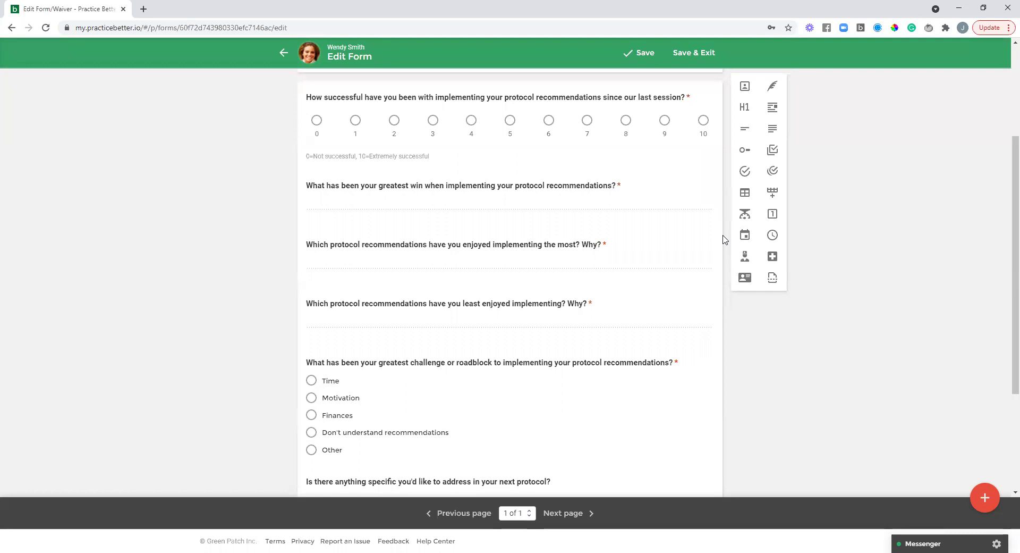
scroll(726, 299, down, 2)
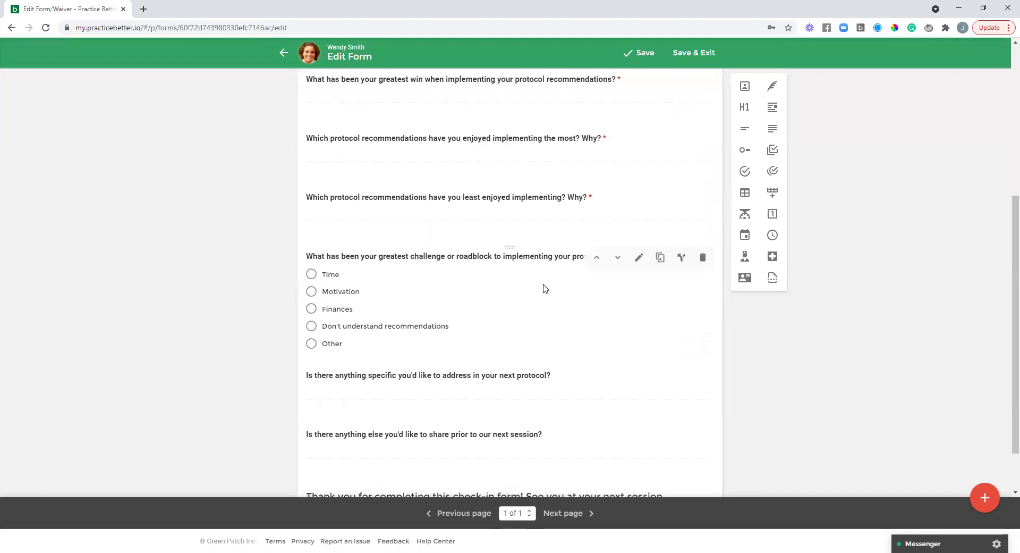
scroll(731, 300, down, 1)
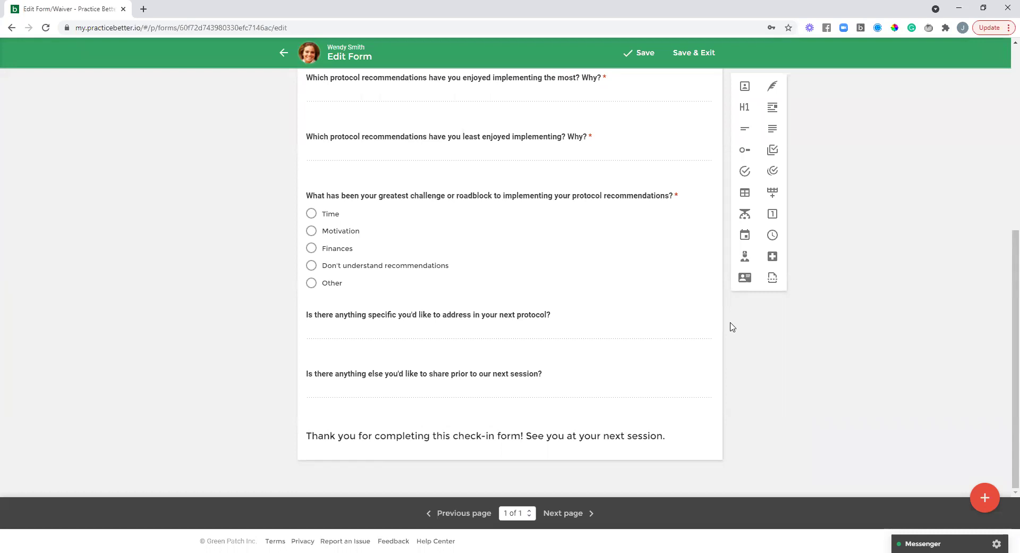
scroll(732, 326, up, 7)
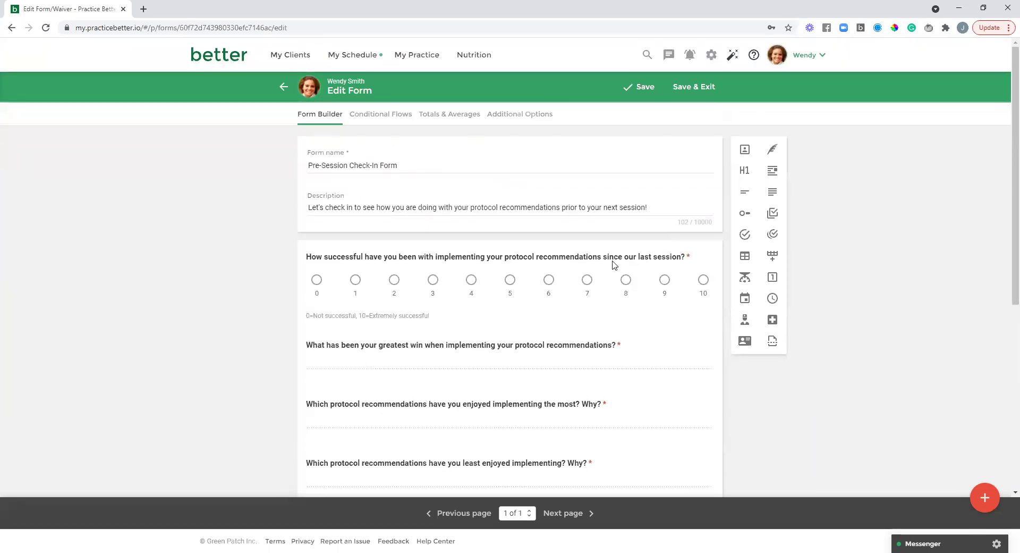
click(695, 87)
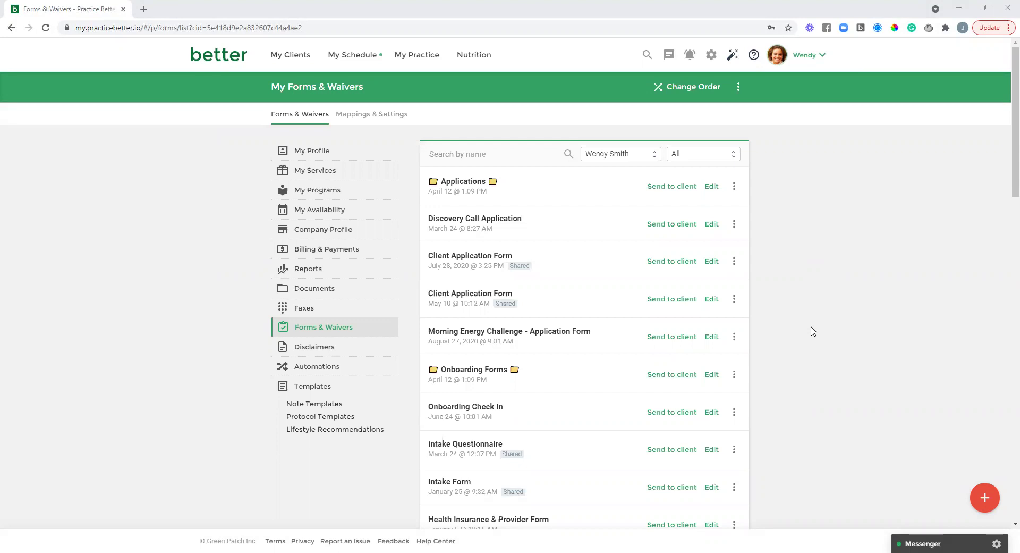
Look through the ready-made form templates and the access code option for unlocking more, and close them without choosing any
click(984, 499)
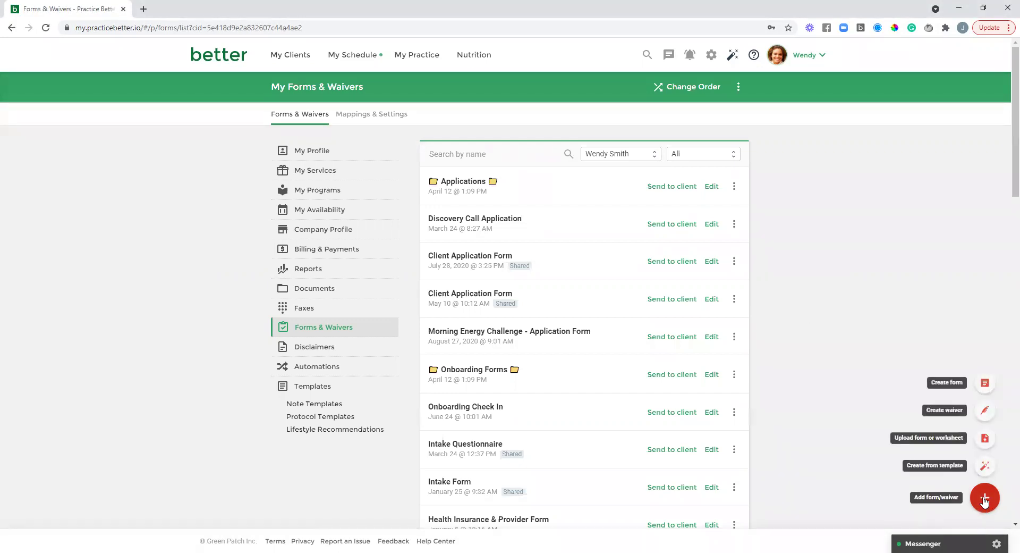
click(984, 466)
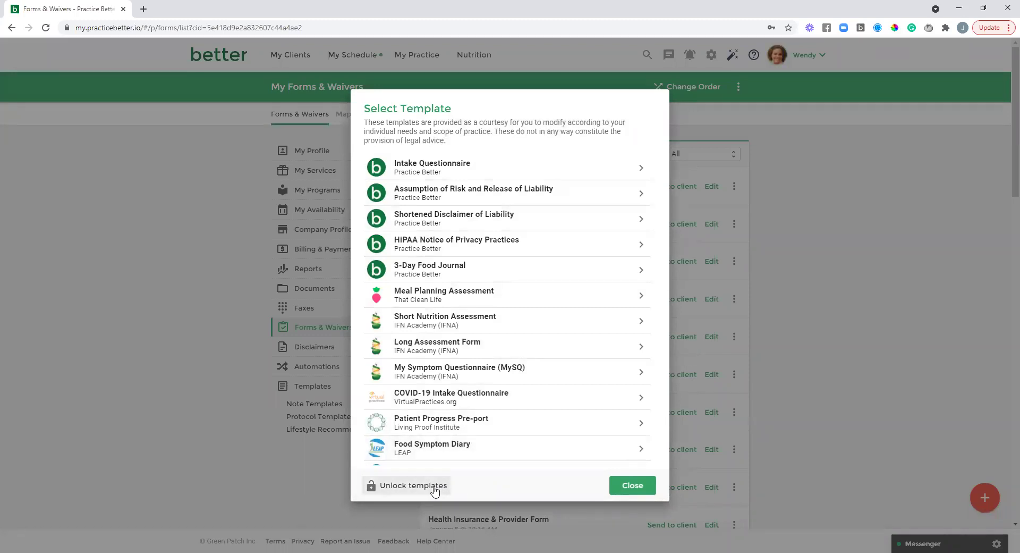
click(423, 490)
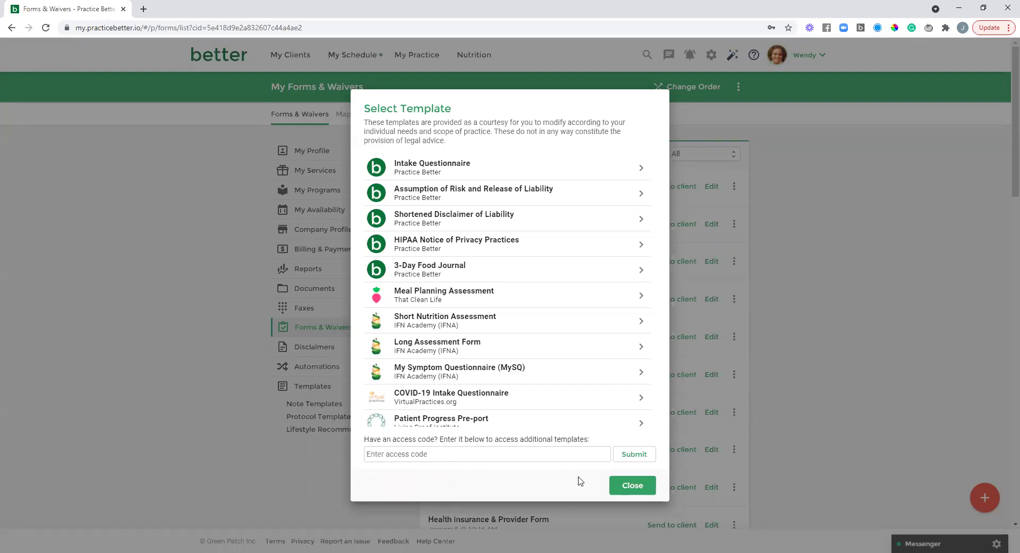
click(629, 486)
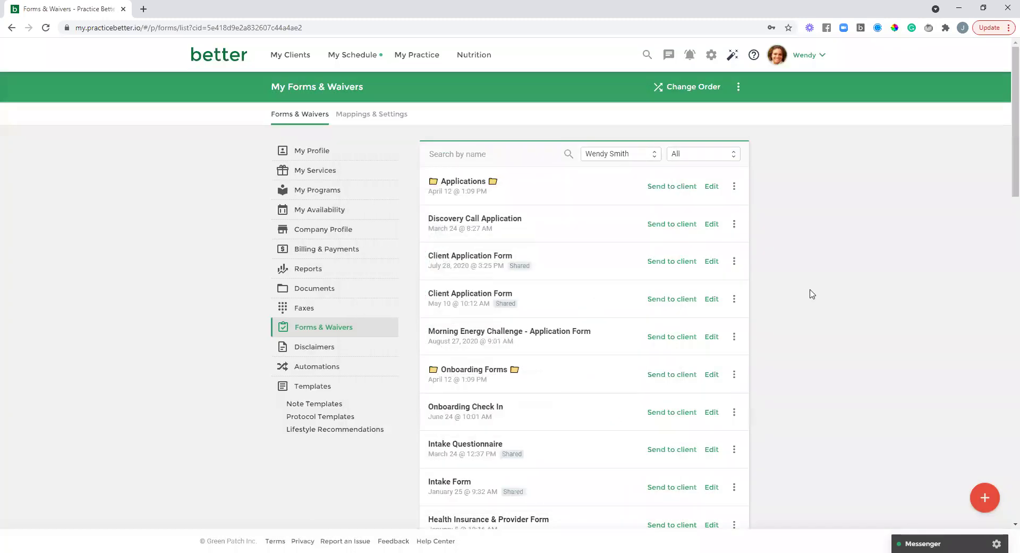